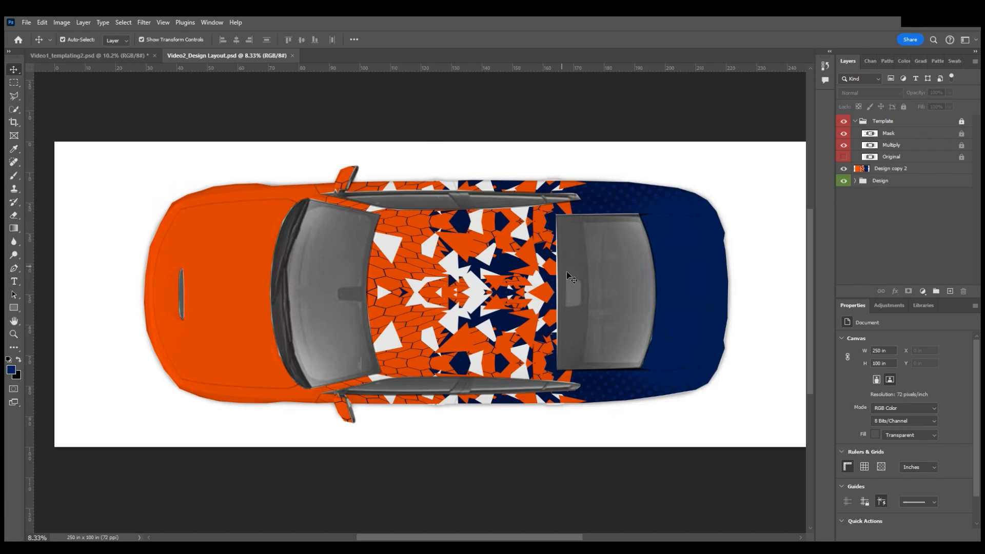
# Examine the Design copy 2 artwork at 100% zoom across the roof and windshield edge, and review the whole car layout.
pyautogui.press('alt')
pyautogui.scroll(5, 455, 287)
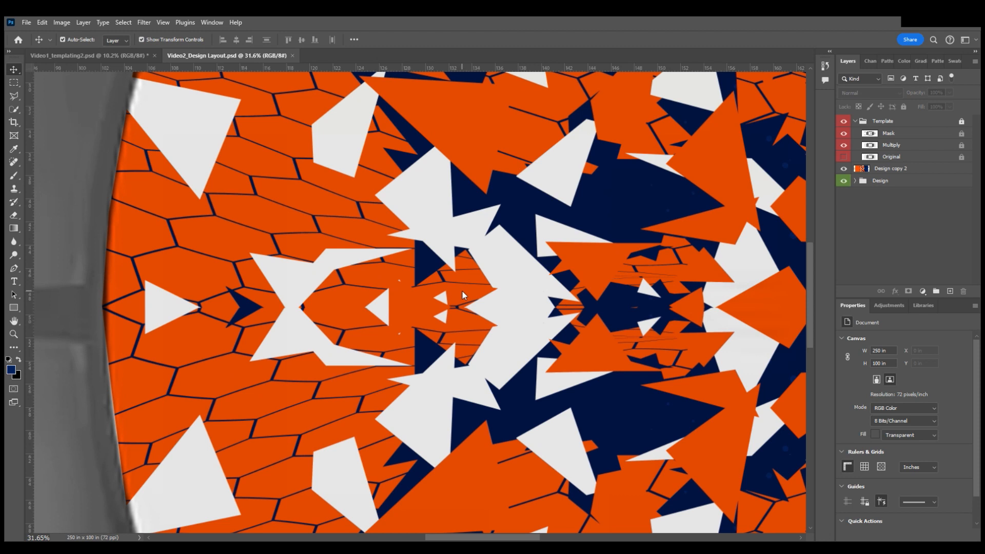
pyautogui.click(922, 169)
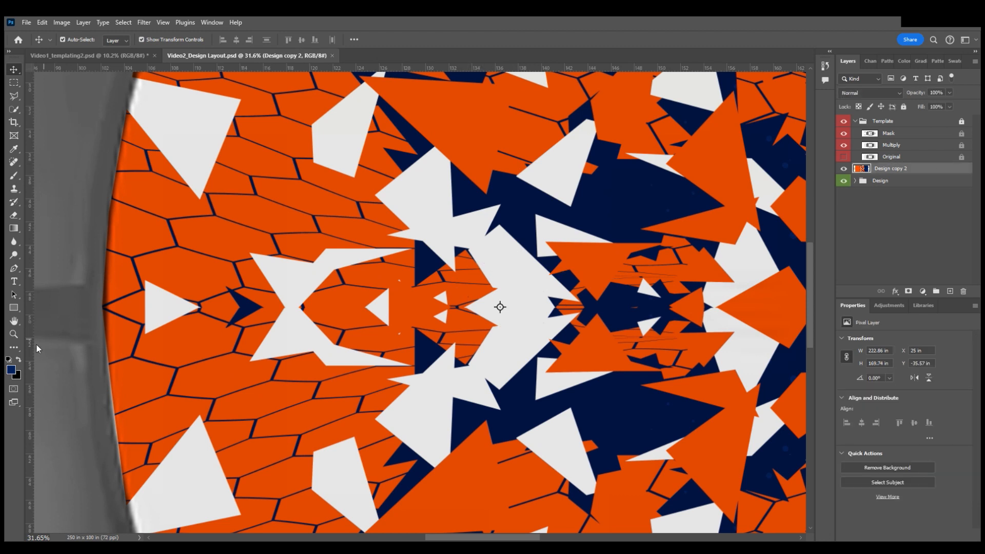
pyautogui.click(15, 336)
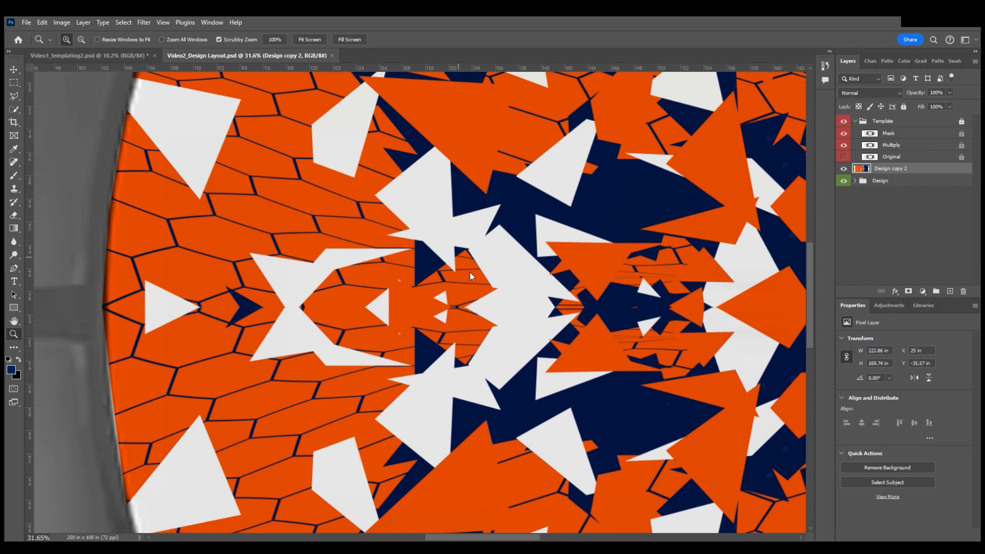
pyautogui.hotkey('ctrl', '1')
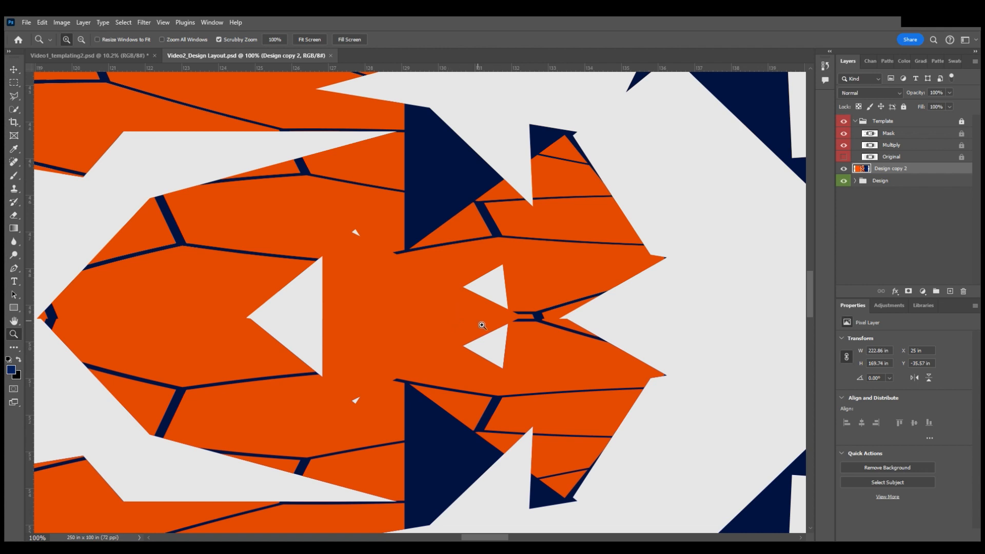
pyautogui.scroll(3, 386, 242)
pyautogui.scroll(5, 386, 243)
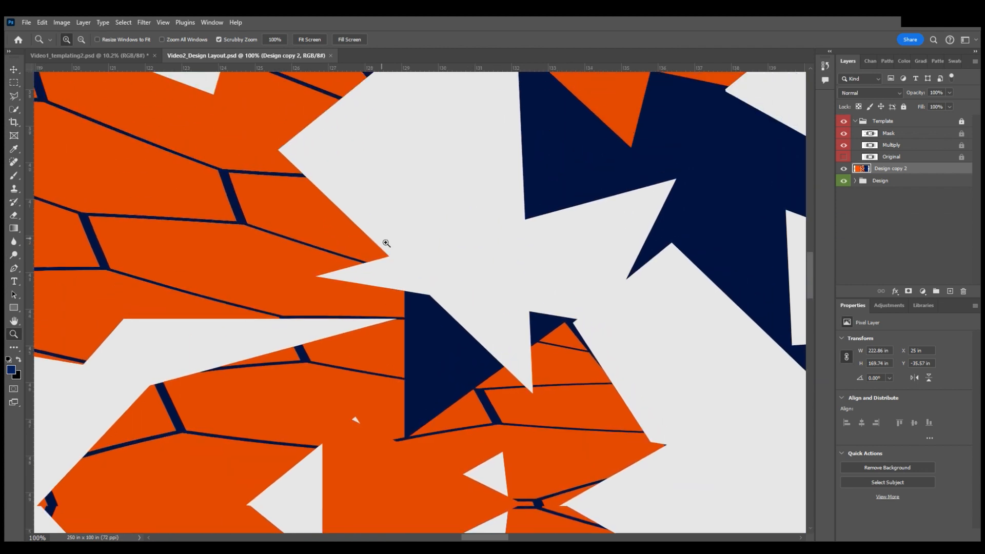
pyautogui.hscroll(-10, 376, 246)
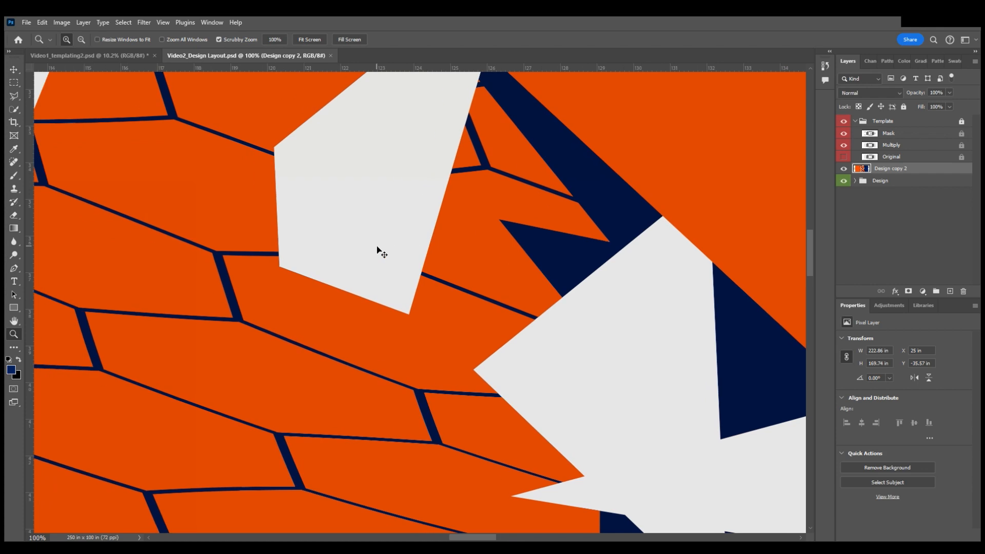
pyautogui.hscroll(-9, 374, 262)
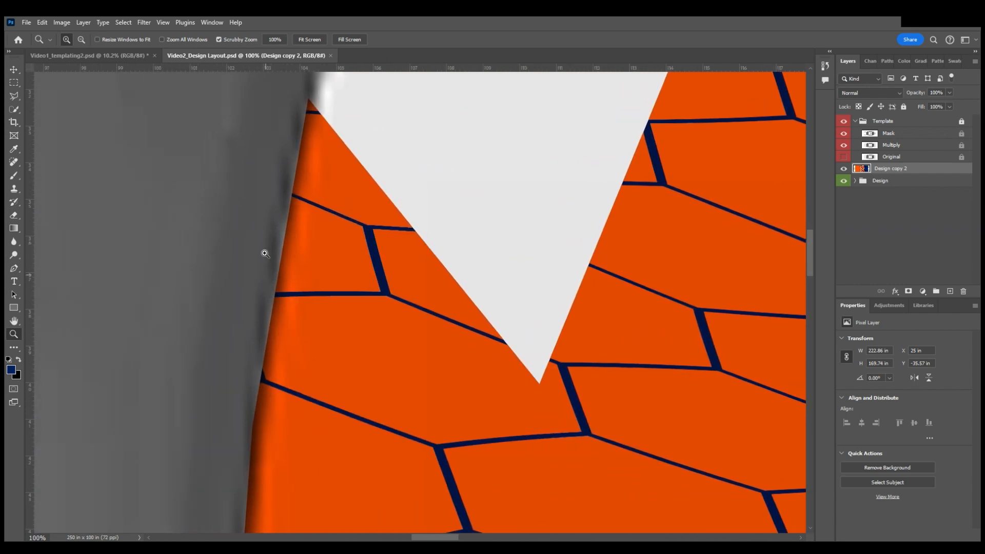
pyautogui.hscroll(-3, 246, 277)
pyautogui.hscroll(-6, 246, 254)
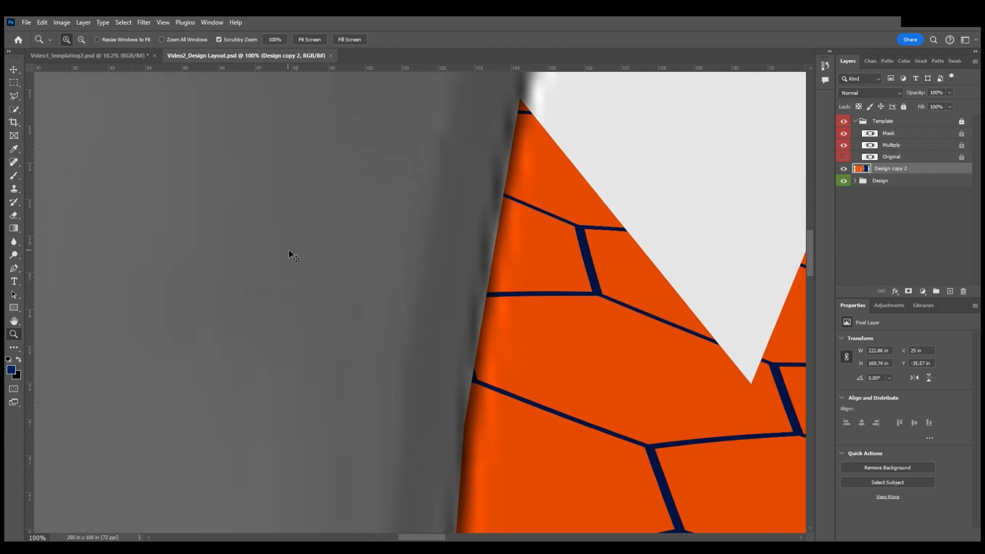
pyautogui.scroll(-1, 411, 262)
pyautogui.scroll(-3, 412, 261)
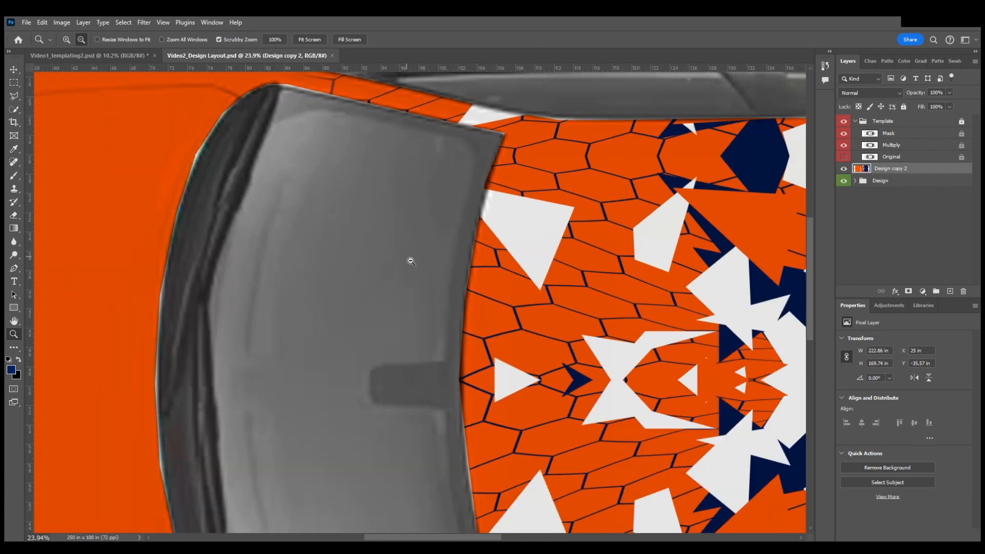
pyautogui.scroll(-3, 359, 280)
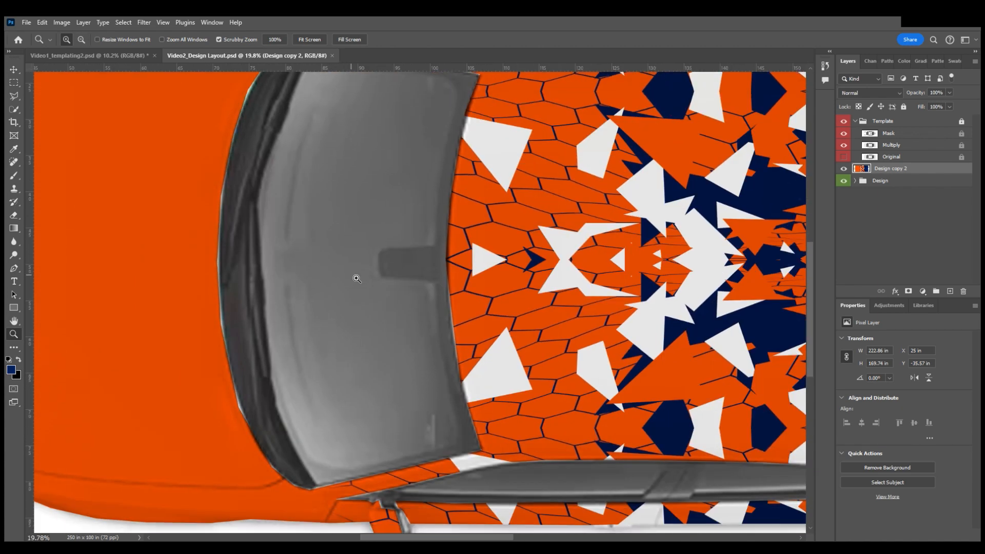
pyautogui.scroll(-2, 369, 277)
pyautogui.hscroll(5, 433, 310)
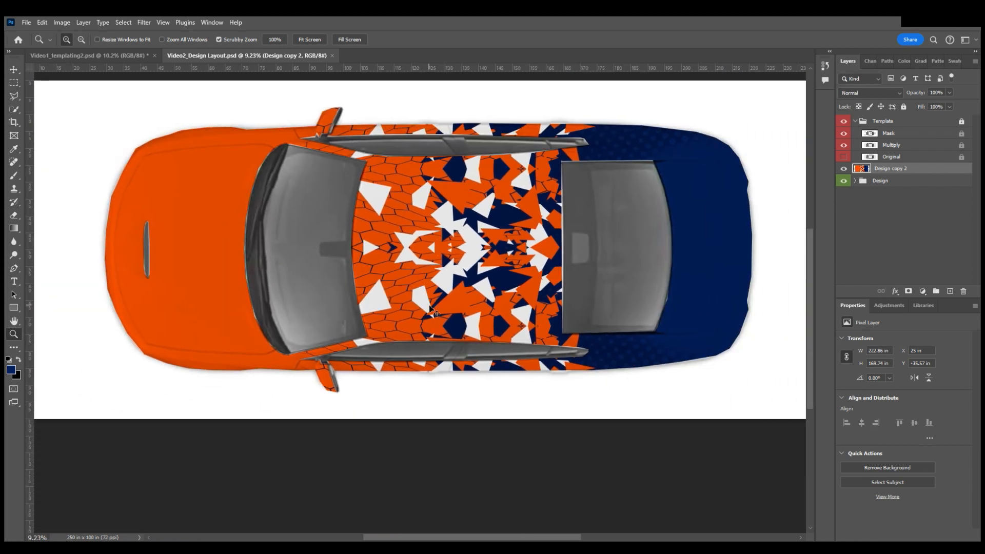
pyautogui.scroll(3, 462, 321)
pyautogui.hscroll(2, 487, 331)
# Place horizontal guides along the upper and lower edges of the car body and turn off layer Auto-Select.
pyautogui.click(15, 70)
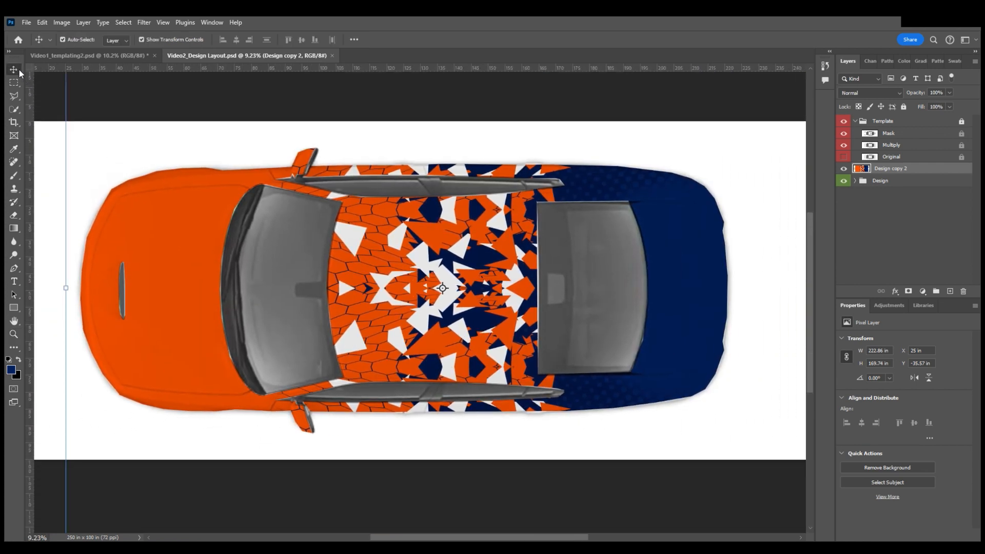
pyautogui.keyDown('ctrl'); pyautogui.click(198, 106); pyautogui.keyUp('ctrl')
pyautogui.hscroll(-1, 434, 236)
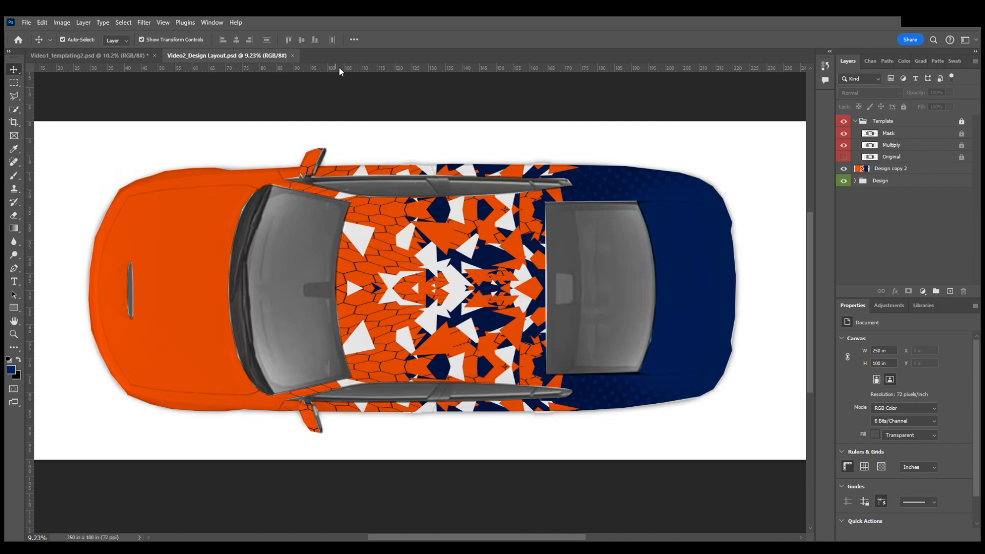
pyautogui.moveTo(351, 70); pyautogui.dragTo(364, 170)
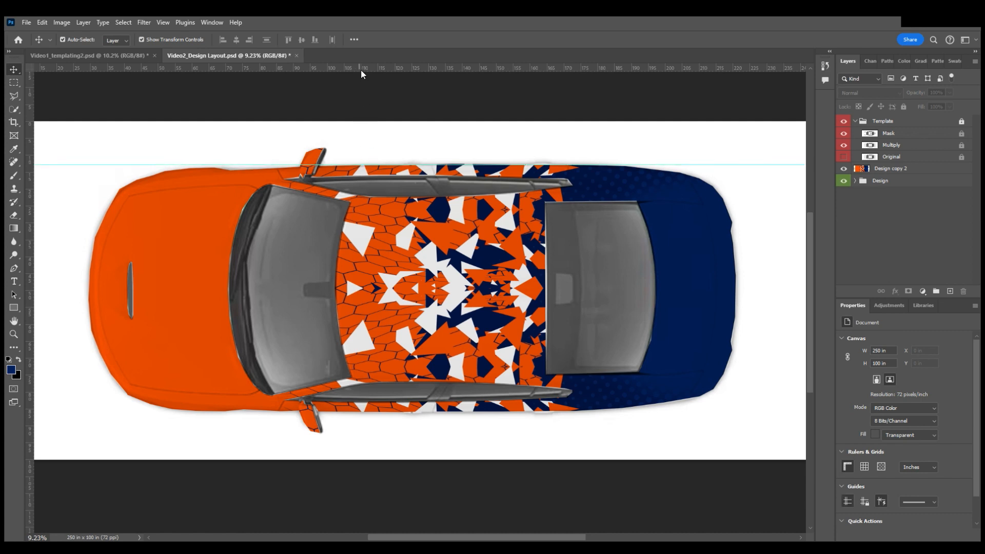
pyautogui.moveTo(361, 70); pyautogui.dragTo(377, 417)
pyautogui.click(63, 39)
pyautogui.hscroll(-3, 312, 330)
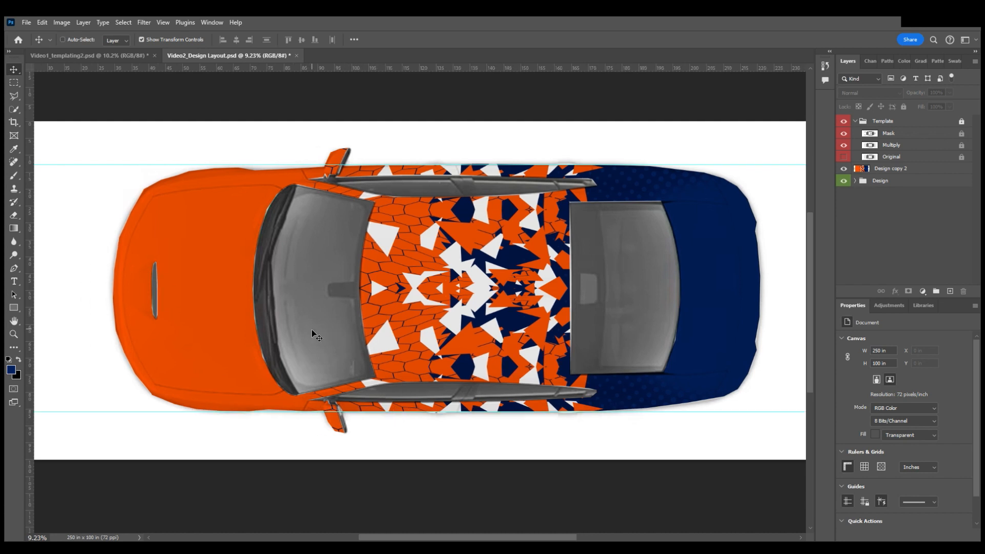
# Add vertical guides marking the car's front and rear ends.
pyautogui.moveTo(29, 218); pyautogui.dragTo(198, 244)
pyautogui.hscroll(8, 195, 253)
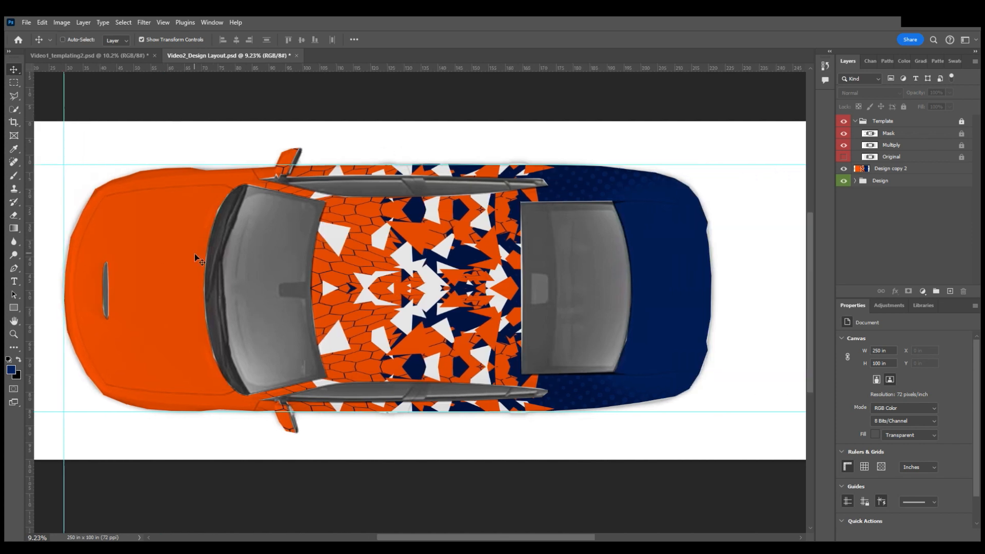
pyautogui.moveTo(33, 206); pyautogui.dragTo(576, 248)
pyautogui.hscroll(-3, 354, 245)
pyautogui.hscroll(-8, 351, 244)
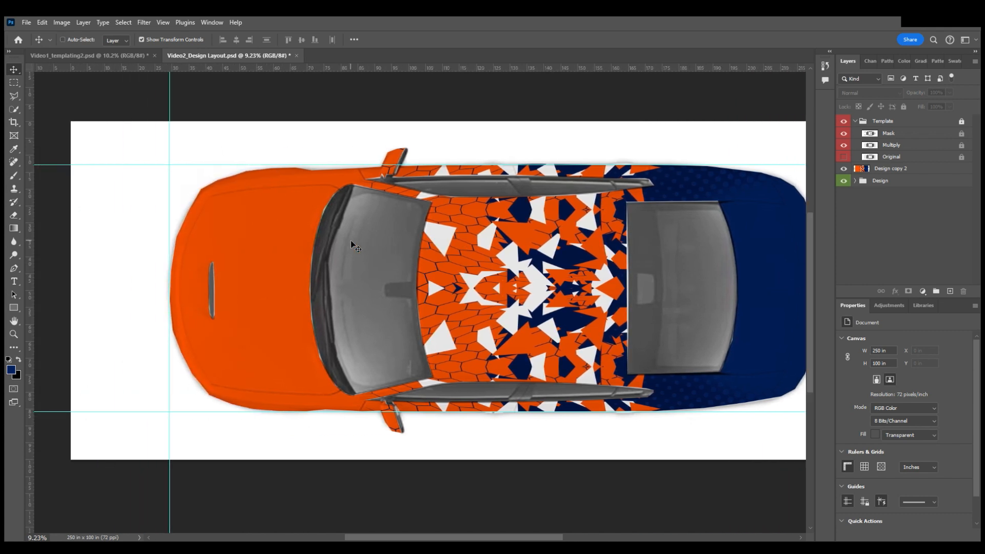
# Place a vertical guide behind the hood, at the outer corners of the windshield's base, about 82 in across.
pyautogui.scroll(5, 301, 283)
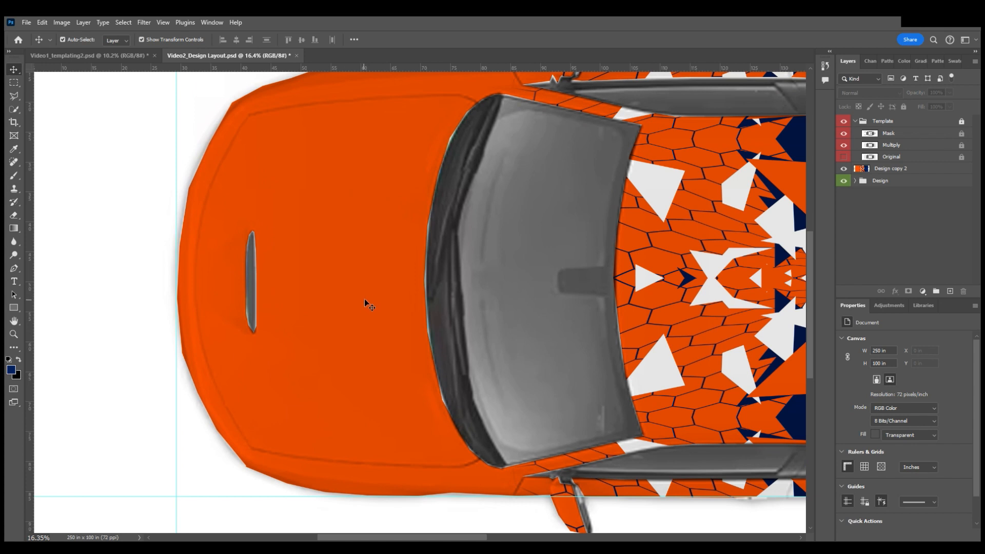
pyautogui.scroll(2, 364, 292)
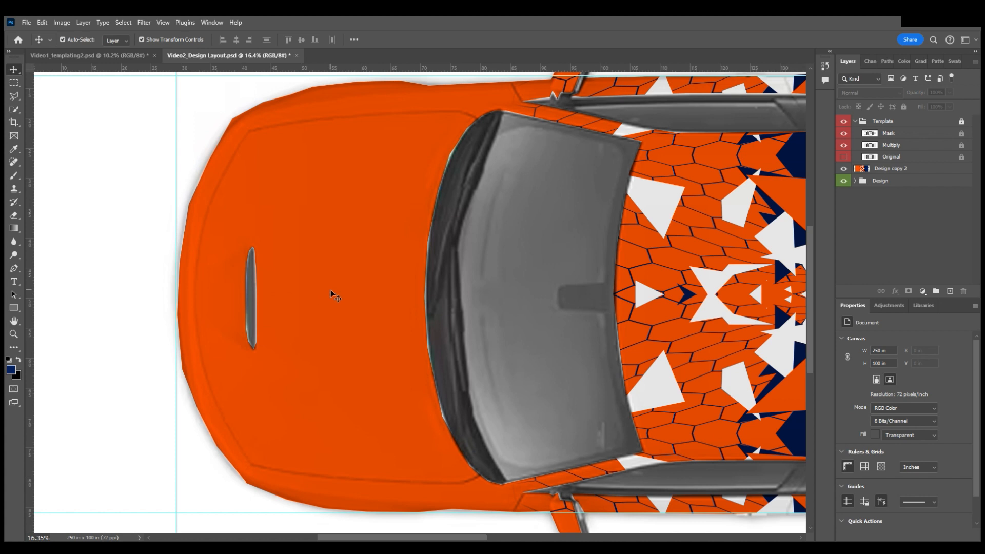
pyautogui.moveTo(30, 236); pyautogui.dragTo(5, 244)
pyautogui.scroll(-1, 447, 424)
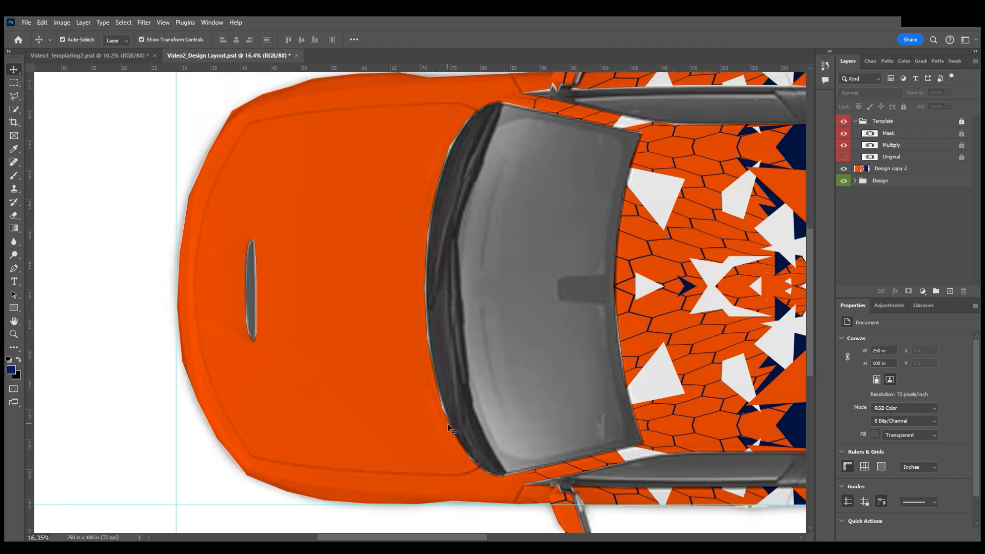
pyautogui.scroll(1, 413, 403)
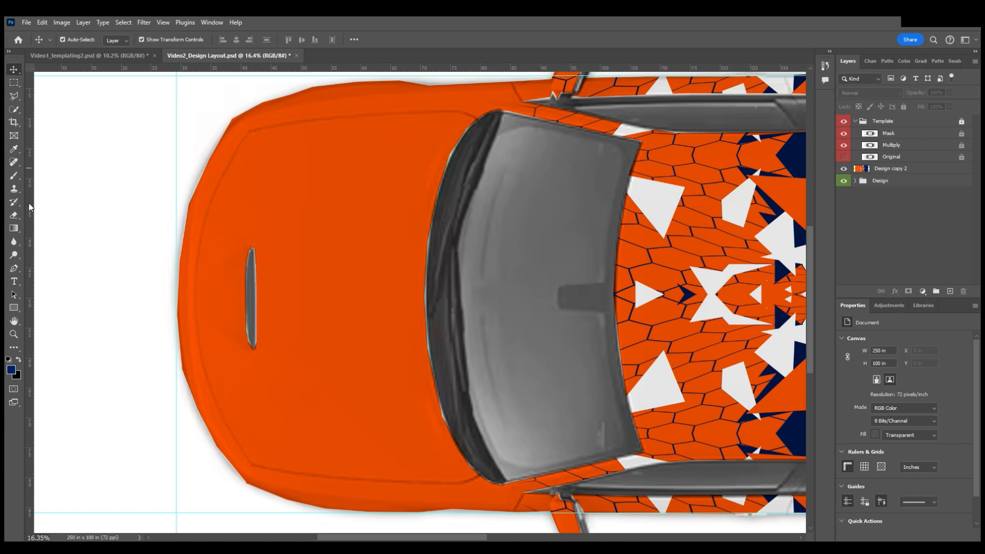
pyautogui.moveTo(31, 233); pyautogui.dragTo(482, 243)
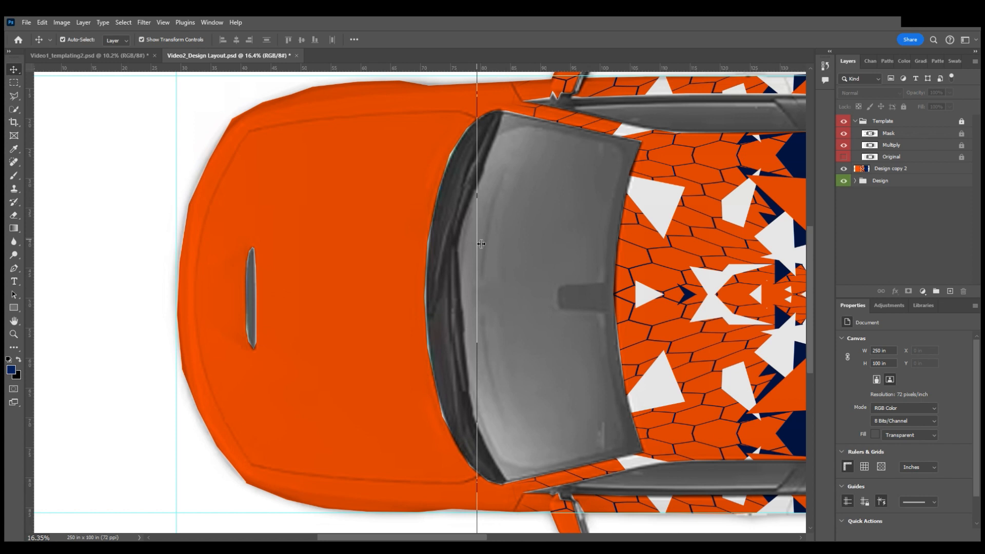
pyautogui.moveTo(481, 243); pyautogui.dragTo(499, 244)
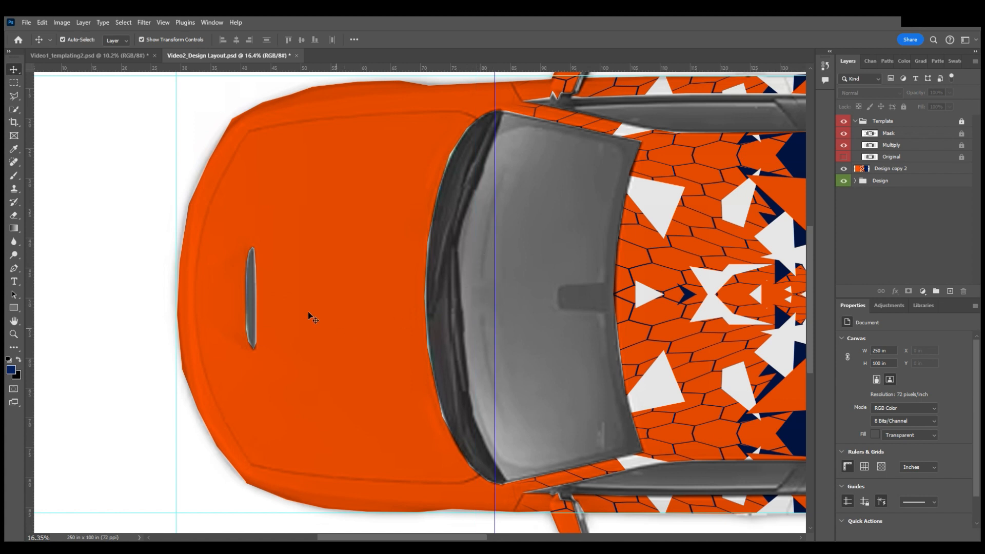
# Place two horizontal guides slightly outside the hood's upper and lower seams, leaving a margin on each side.
pyautogui.scroll(1, 297, 303)
pyautogui.moveTo(318, 74); pyautogui.dragTo(459, 138)
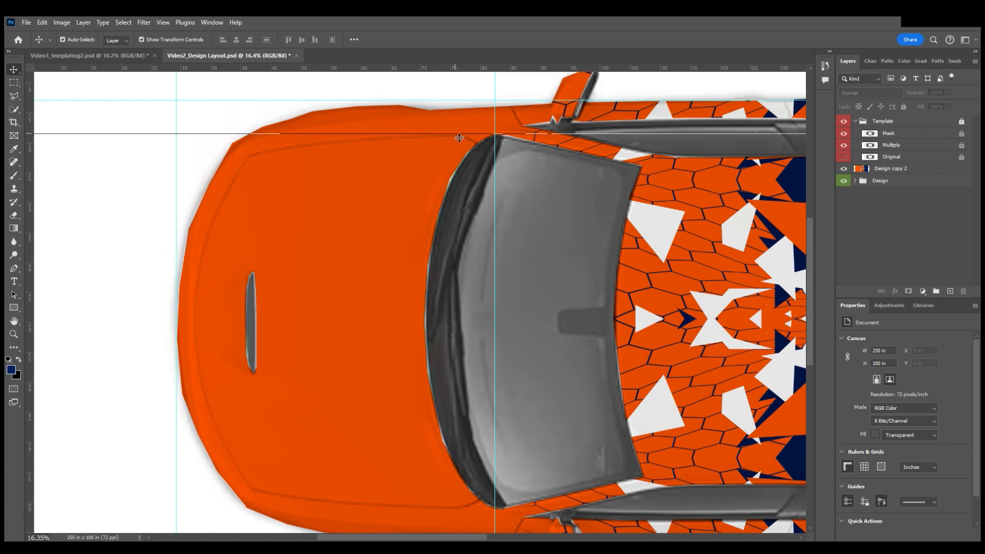
pyautogui.moveTo(459, 138); pyautogui.dragTo(460, 120)
pyautogui.scroll(-1, 420, 220)
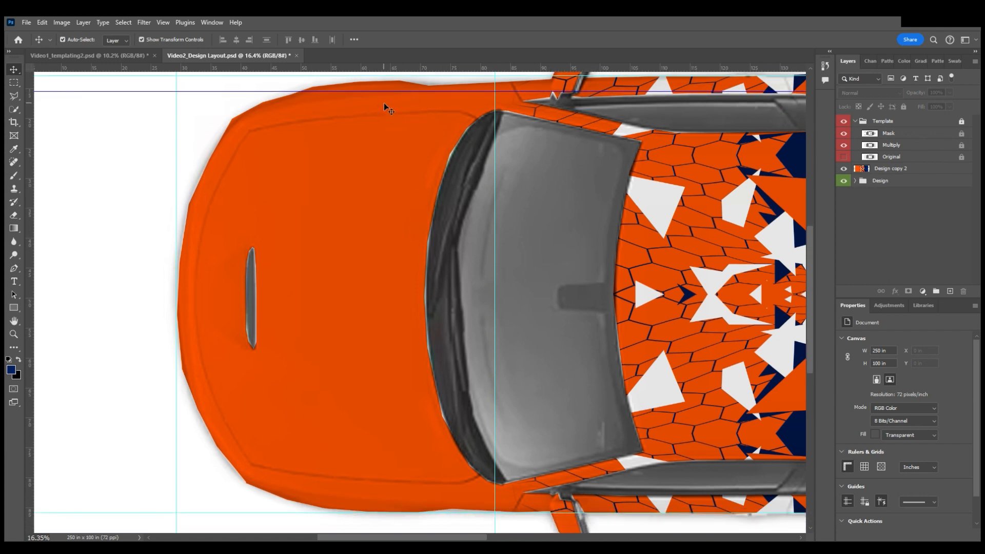
pyautogui.scroll(-4, 353, 212)
pyautogui.moveTo(359, 65); pyautogui.dragTo(460, 382)
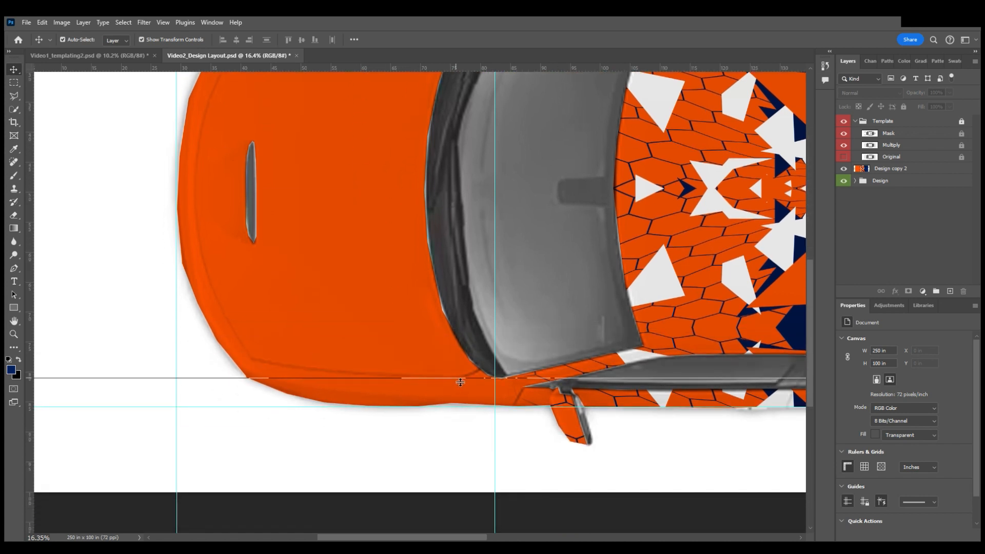
pyautogui.moveTo(461, 382); pyautogui.dragTo(459, 395)
pyautogui.moveTo(460, 382); pyautogui.dragTo(460, 398)
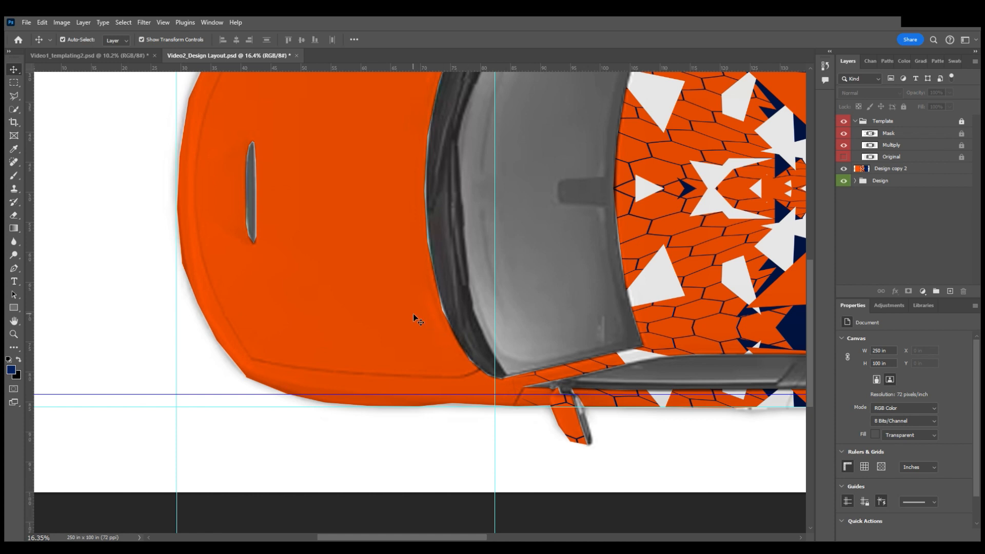
# Draw a rectangle about 53 x 68 in over the hood between the guides, keep its layer above the Template group, and collapse the group.
pyautogui.scroll(2, 395, 310)
pyautogui.scroll(2, 385, 307)
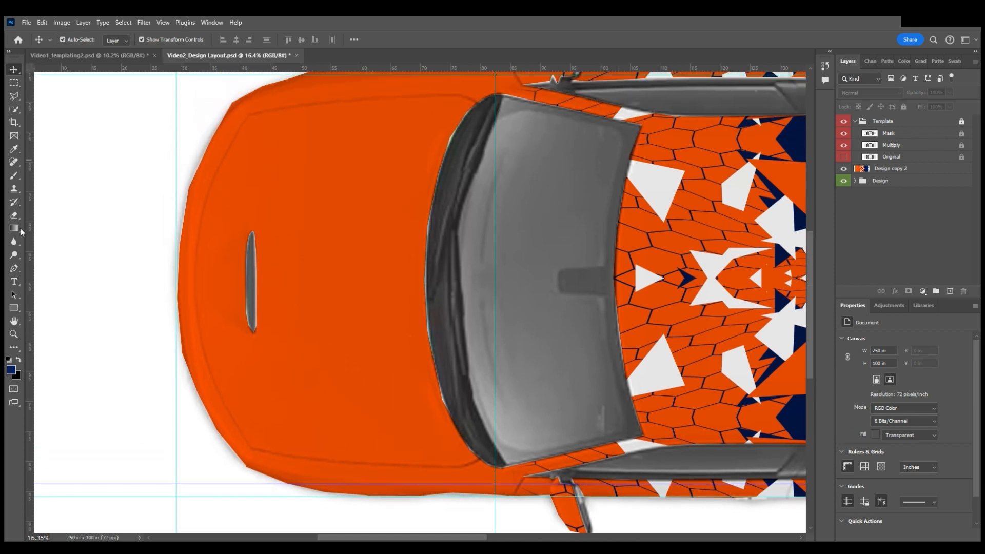
pyautogui.click(14, 308)
pyautogui.scroll(1, 198, 129)
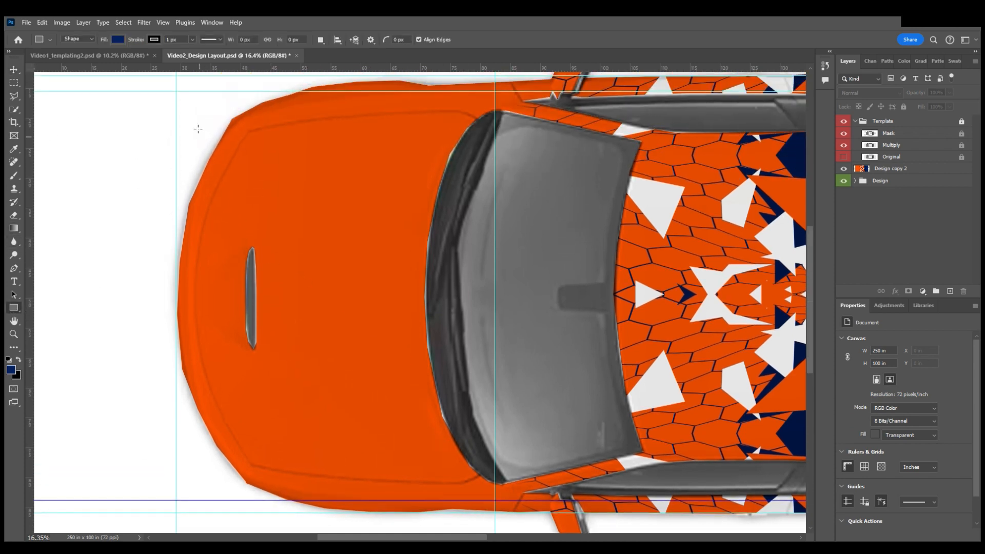
pyautogui.moveTo(177, 92); pyautogui.dragTo(496, 501)
pyautogui.moveTo(940, 138); pyautogui.dragTo(932, 116)
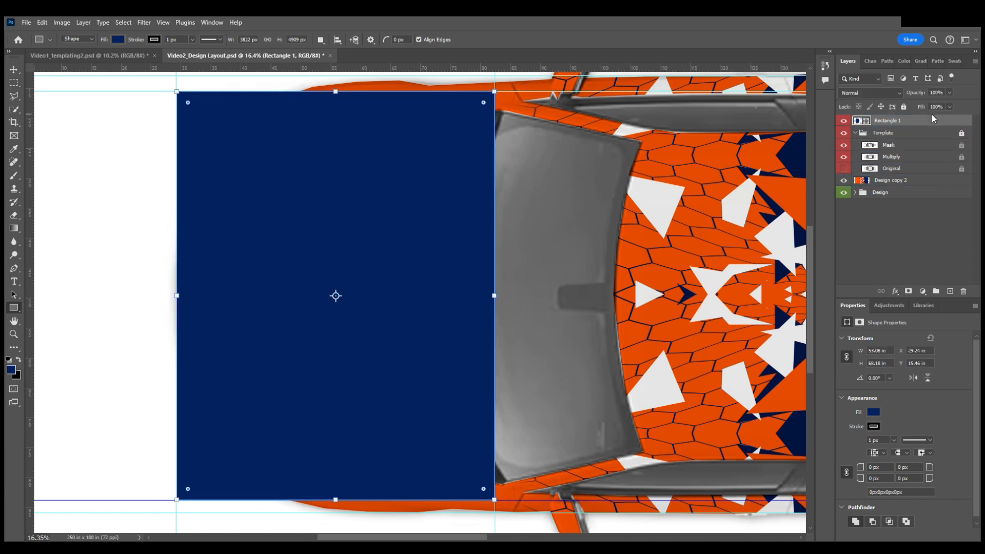
pyautogui.click(856, 133)
# Add a magenta Color Overlay effect to the hood rectangle and lower its layer opacity to 50%.
pyautogui.press('h')
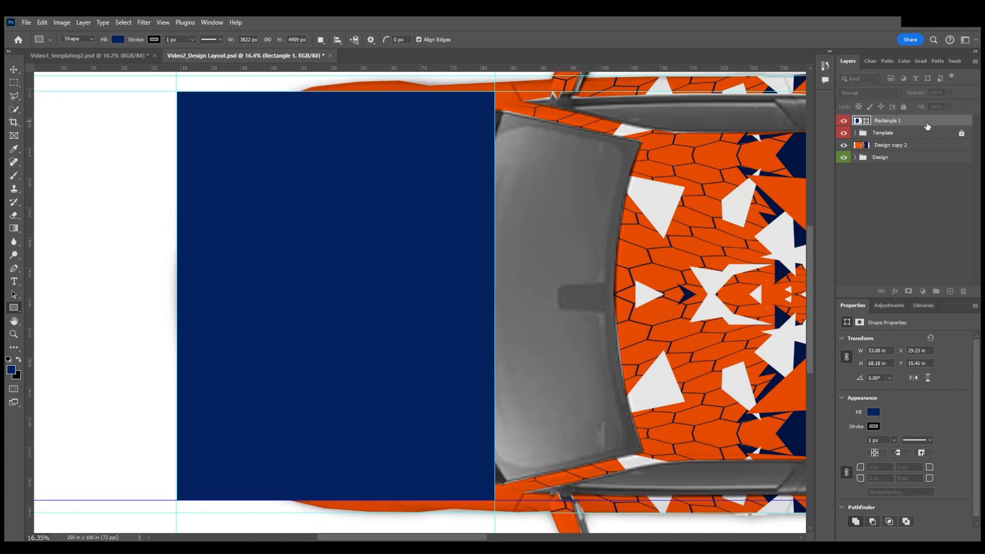
pyautogui.click(370, 308)
pyautogui.click(477, 203)
pyautogui.click(482, 228)
pyautogui.click(496, 242)
pyautogui.click(484, 224)
pyautogui.click(600, 229)
pyautogui.press('u')
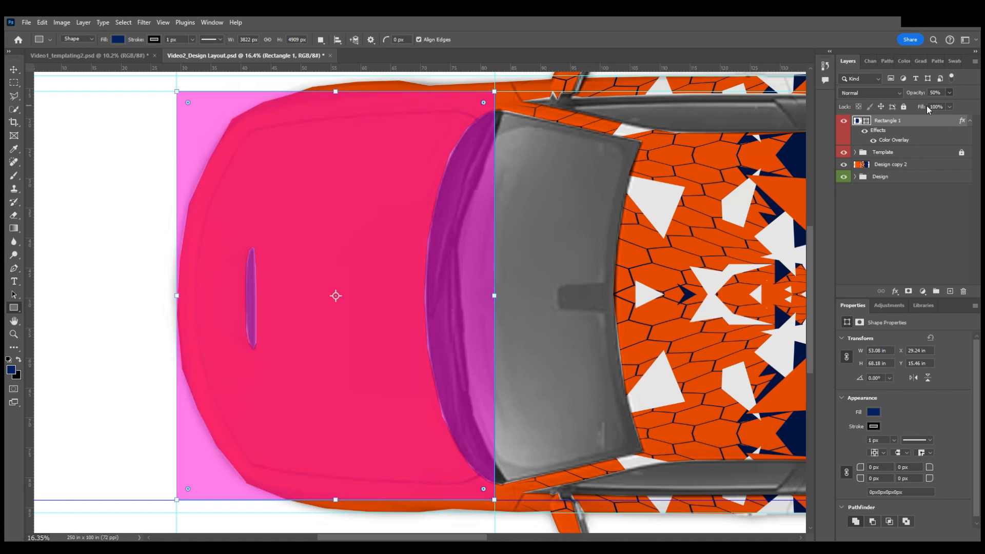
# Set the hood rectangle's layer opacity to 38% and deselect it.
pyautogui.press('3')
pyautogui.press('8')
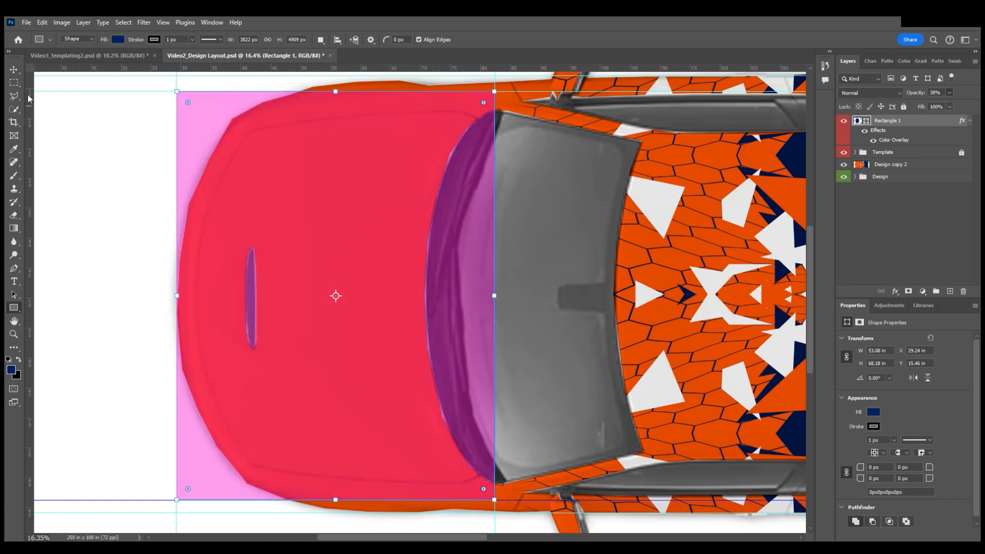
pyautogui.click(14, 69)
pyautogui.click(109, 172)
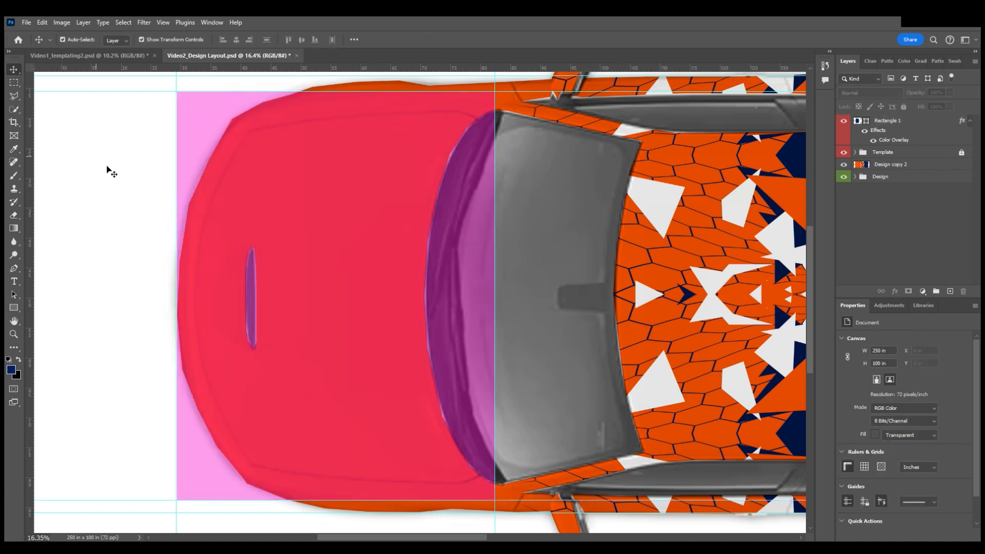
pyautogui.scroll(-5, 206, 233)
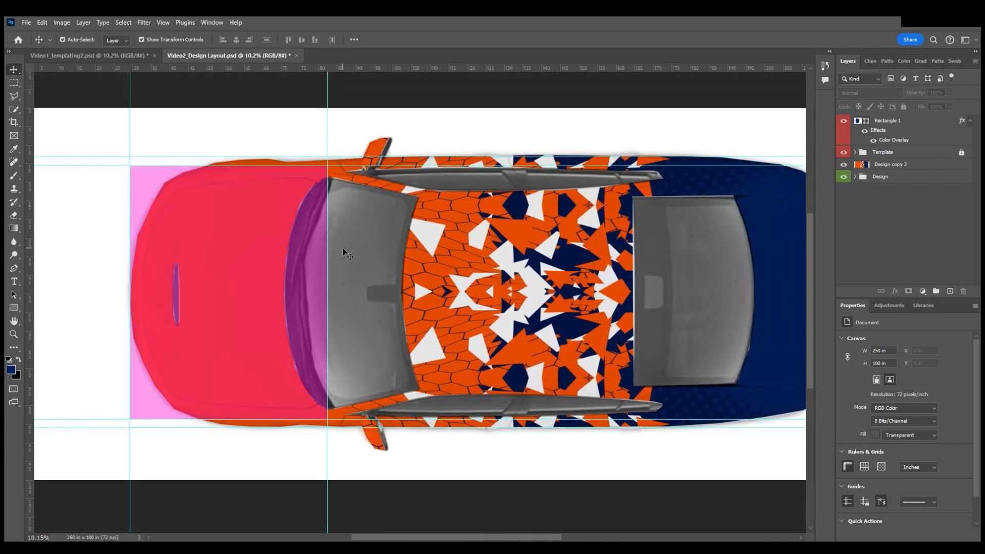
# Narrow the hood rectangle to about 52.24 in wide by pulling its windshield-side edge inward, apply the transform, and deselect it.
pyautogui.click(256, 237)
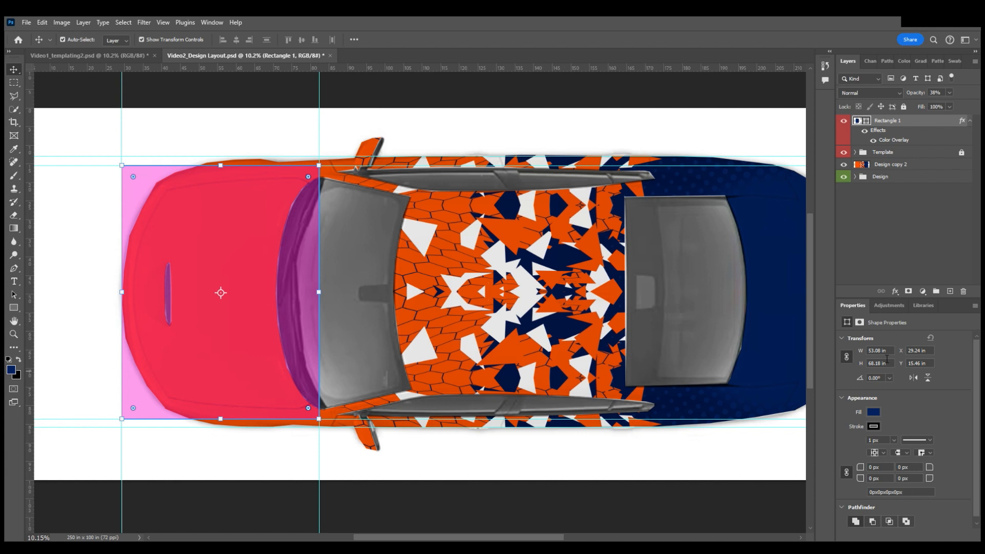
pyautogui.hscroll(-2, 365, 356)
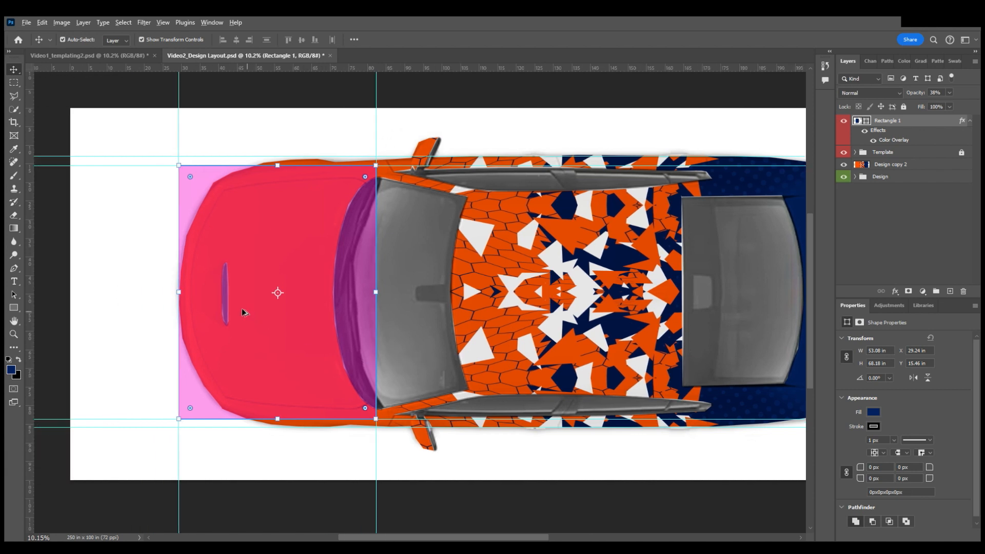
pyautogui.scroll(2, 225, 293)
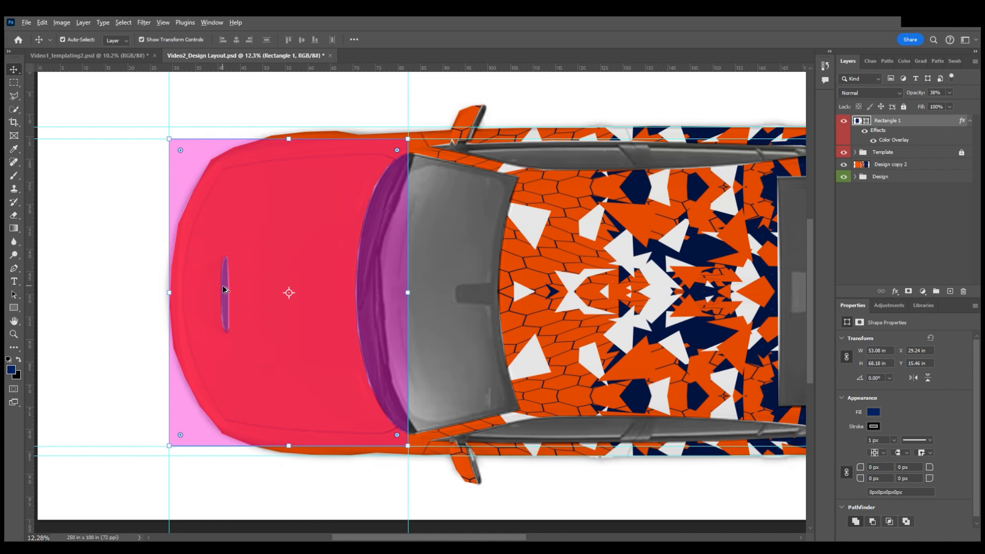
pyautogui.scroll(2, 227, 302)
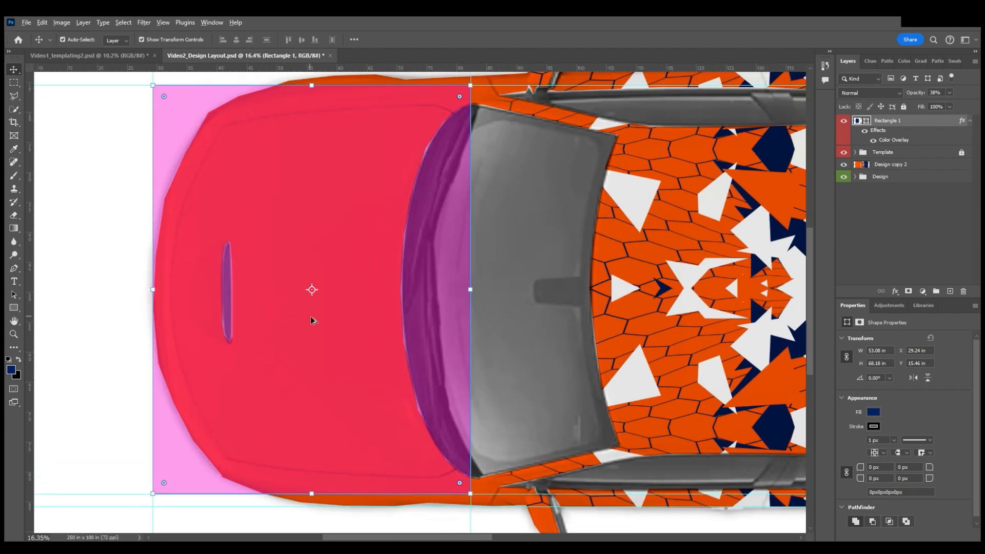
pyautogui.scroll(-1, 311, 320)
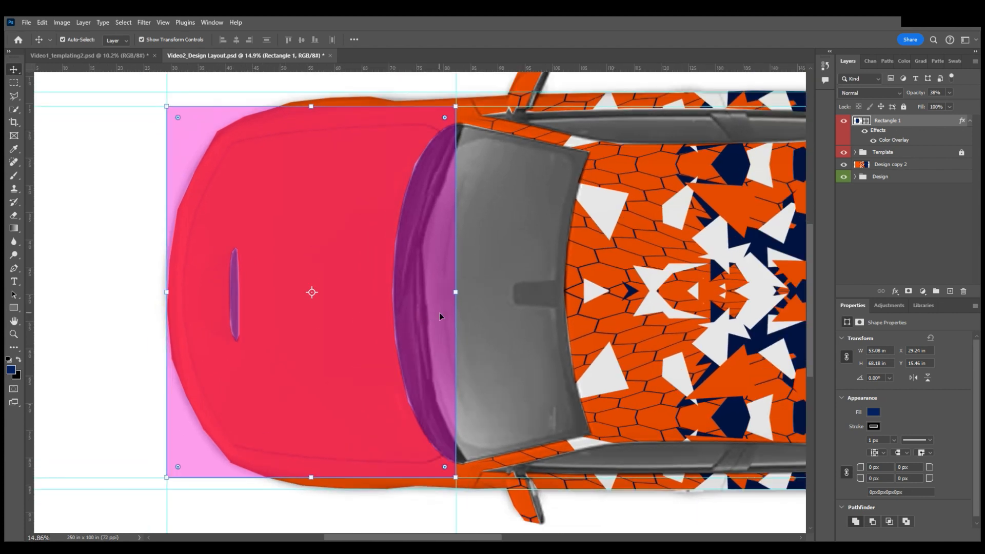
pyautogui.click(459, 299)
pyautogui.moveTo(458, 298); pyautogui.dragTo(456, 300)
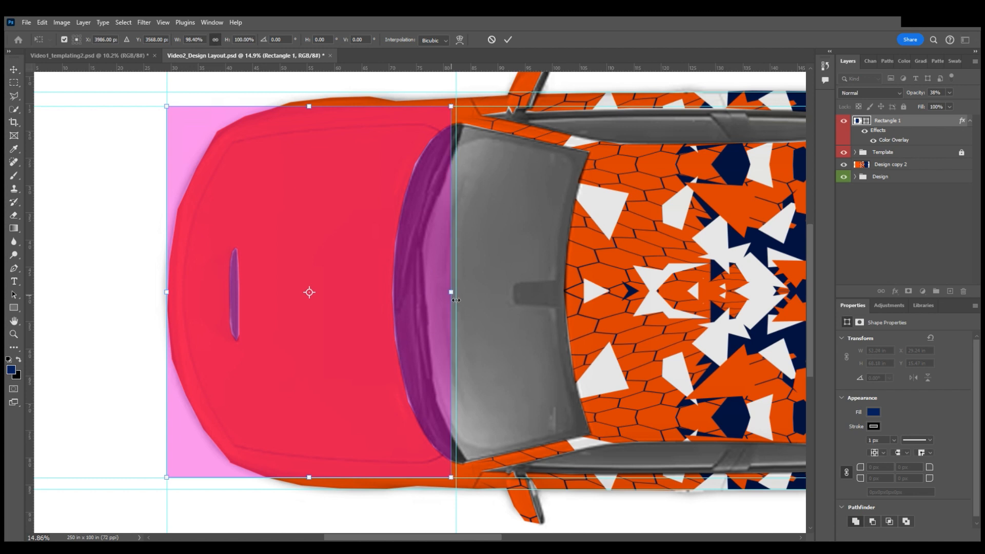
pyautogui.click(14, 69)
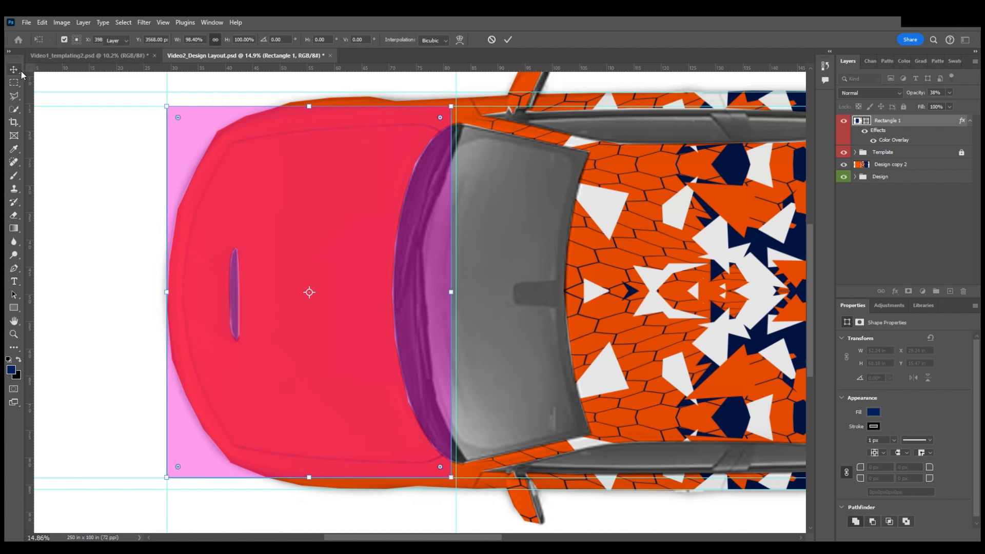
pyautogui.click(357, 243)
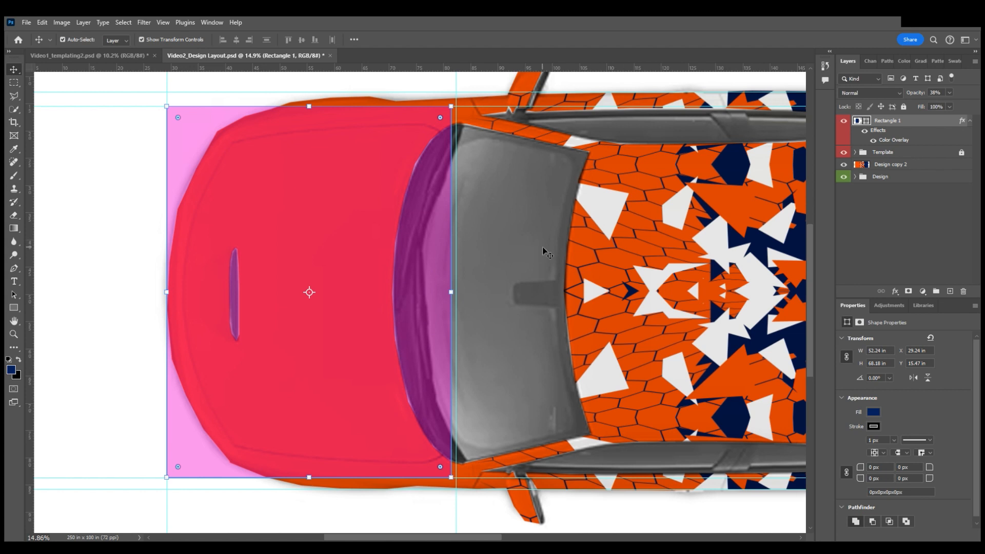
pyautogui.scroll(-4, 543, 248)
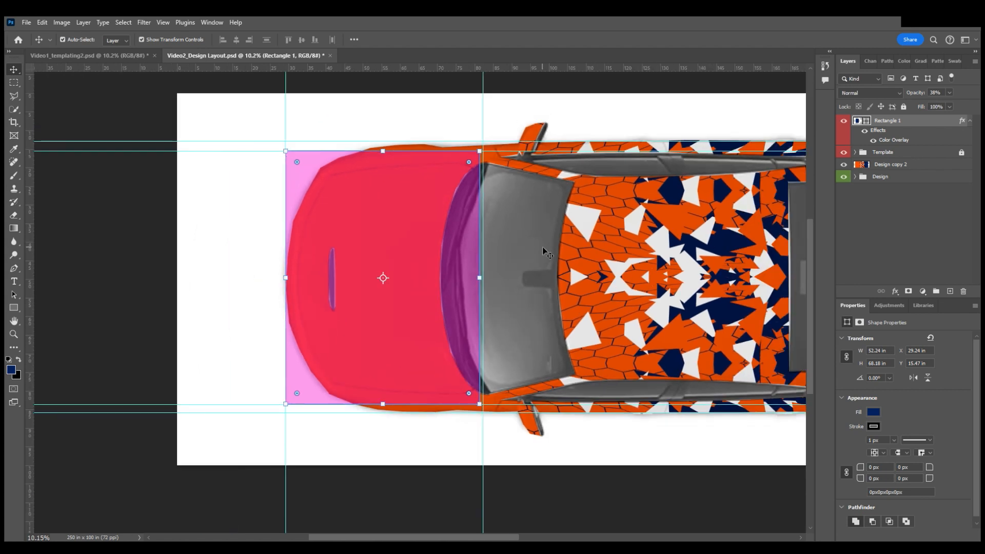
pyautogui.click(159, 230)
# Place a horizontal guide along the roof's upper edge, moved slightly outside the seam onto the upper side windows as a margin.
pyautogui.hscroll(4, 161, 233)
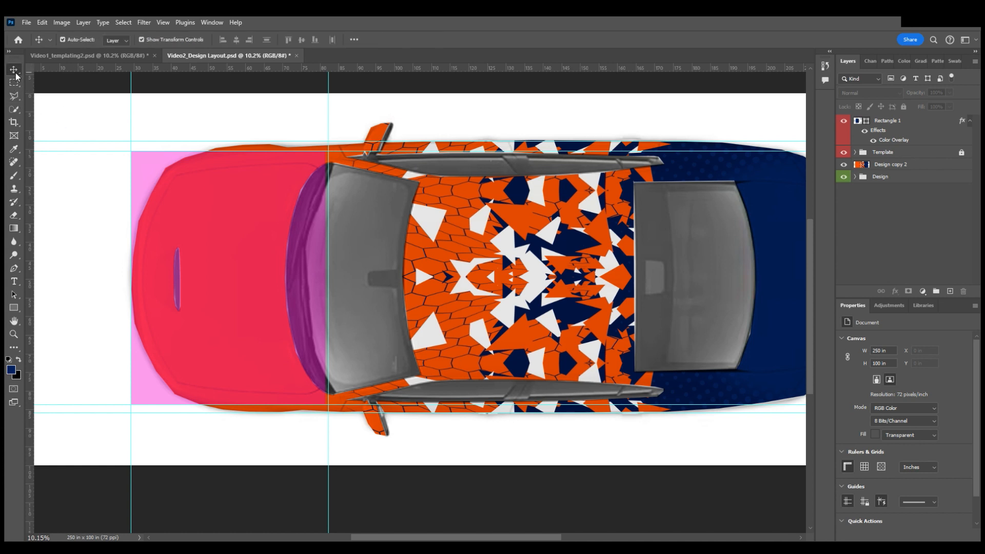
pyautogui.hscroll(2, 72, 149)
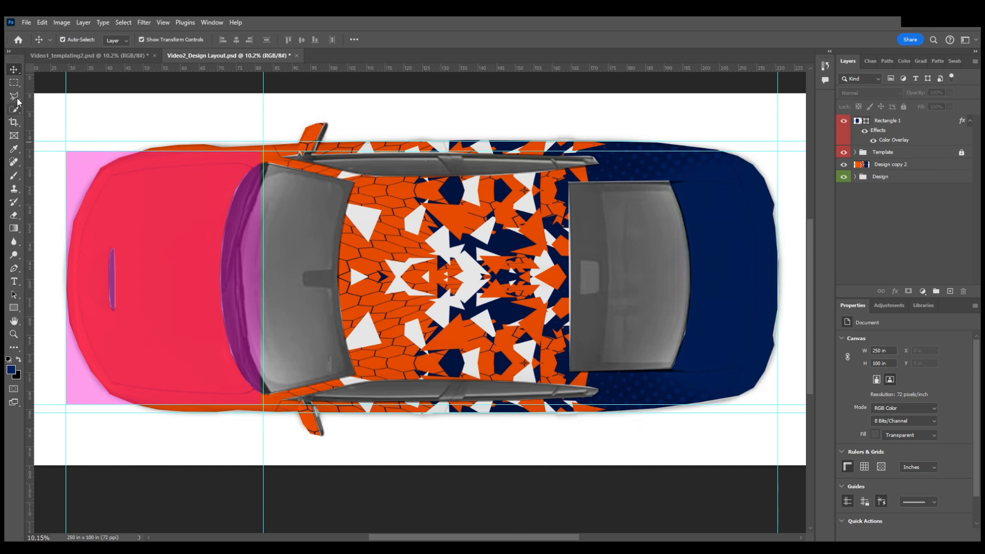
pyautogui.click(15, 307)
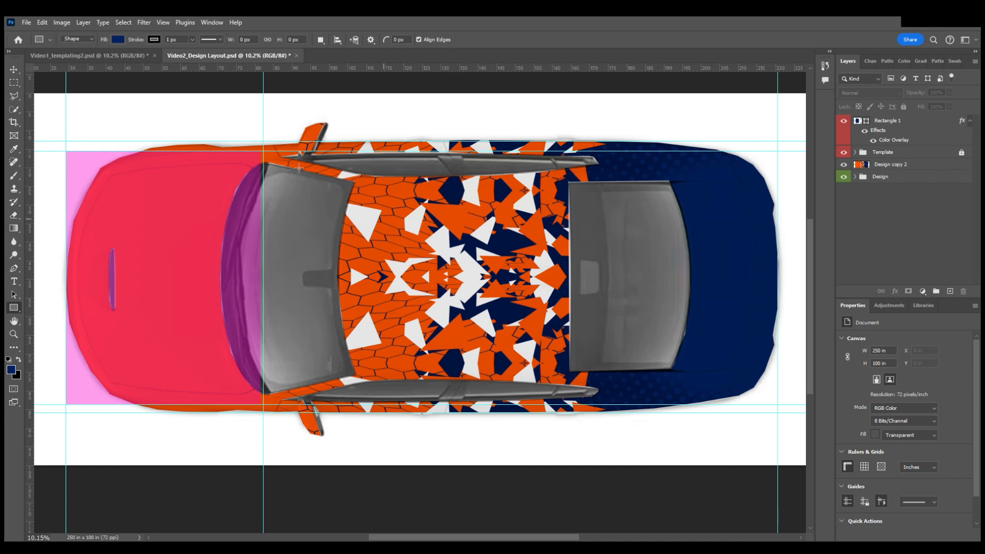
pyautogui.click(14, 69)
pyautogui.click(358, 116)
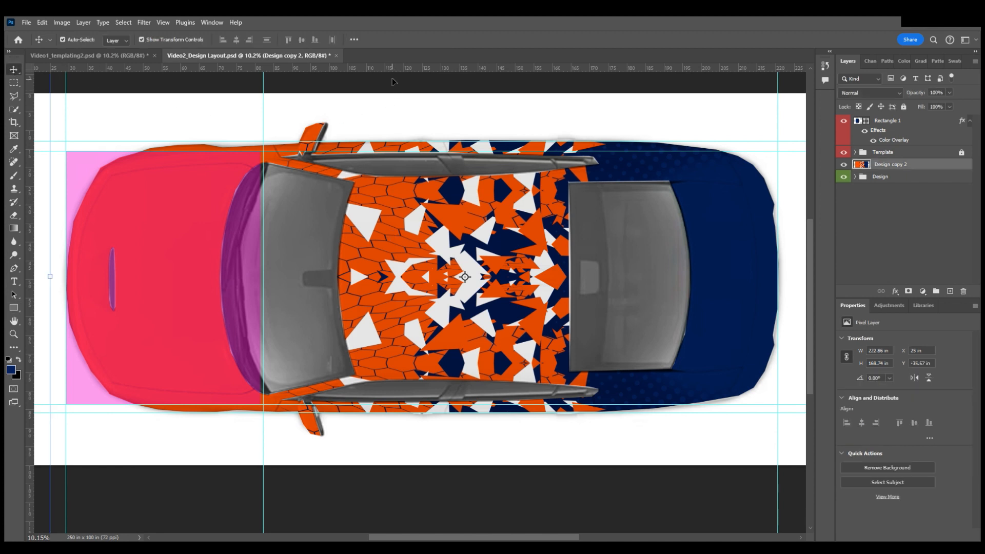
pyautogui.scroll(2, 485, 142)
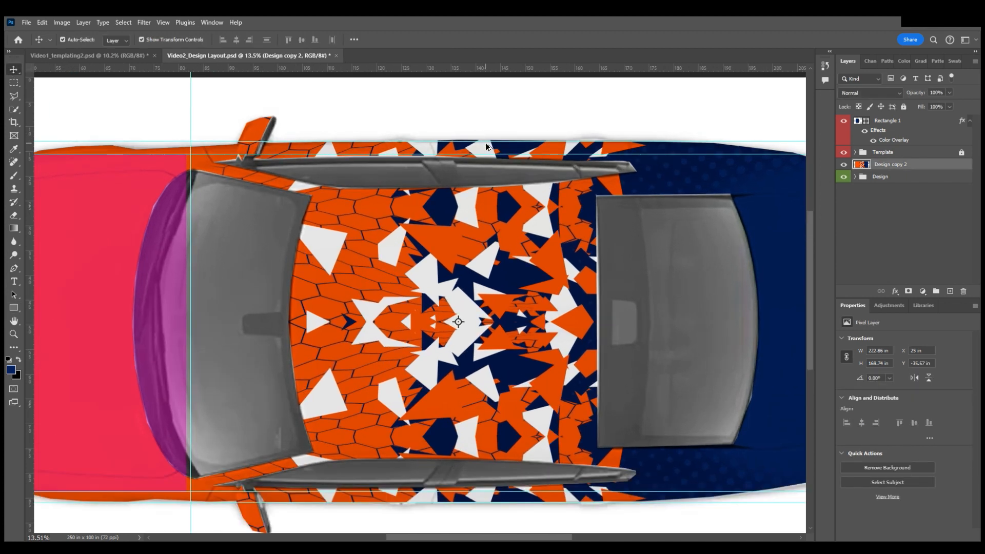
pyautogui.scroll(2, 486, 210)
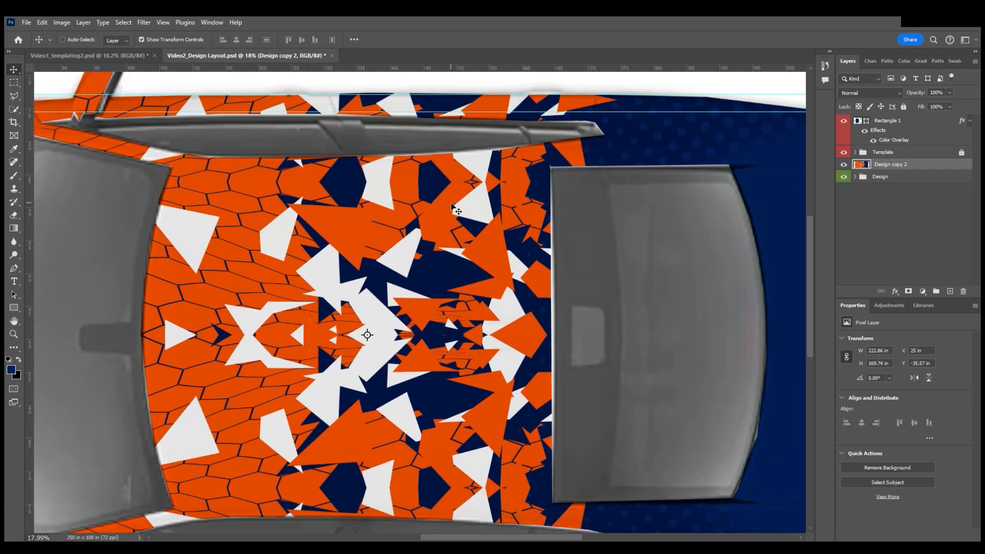
pyautogui.scroll(1, 435, 191)
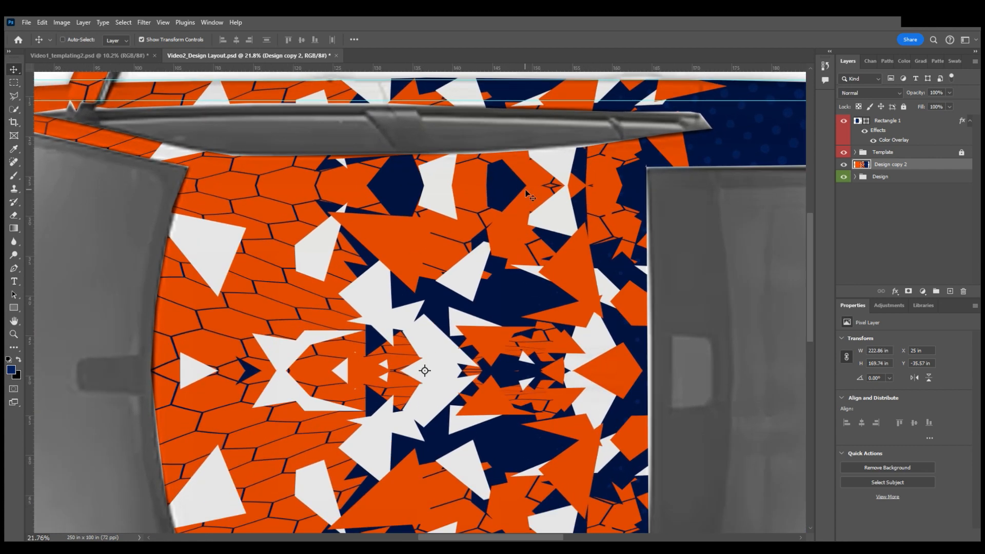
pyautogui.scroll(1, 532, 195)
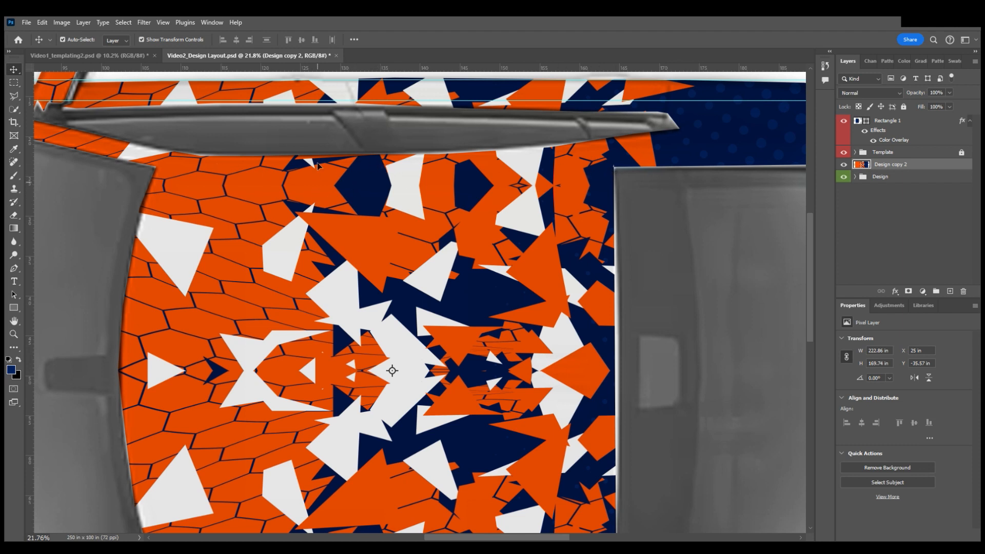
pyautogui.hscroll(-2, 312, 183)
pyautogui.moveTo(328, 71); pyautogui.dragTo(346, 171)
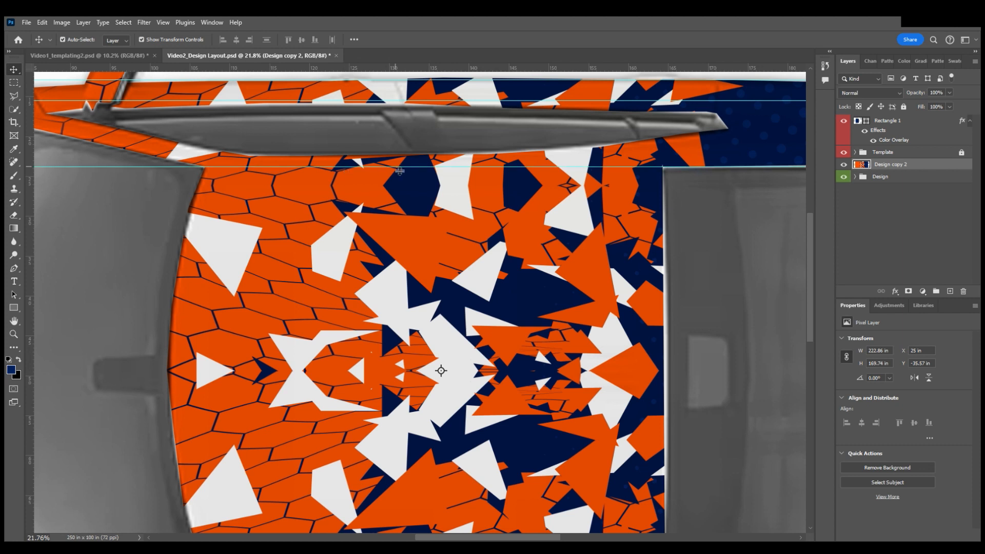
pyautogui.moveTo(400, 171); pyautogui.dragTo(402, 170)
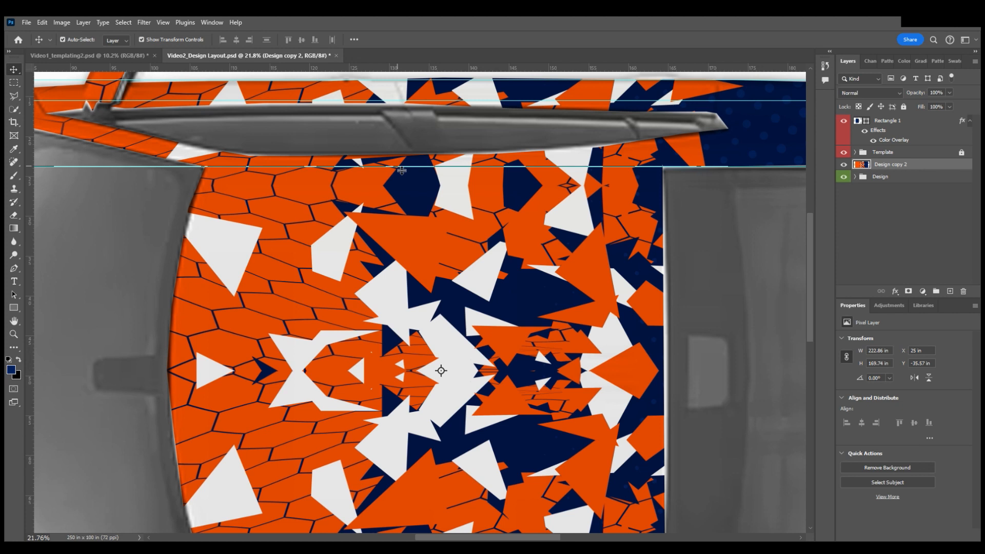
pyautogui.moveTo(402, 170); pyautogui.dragTo(404, 146)
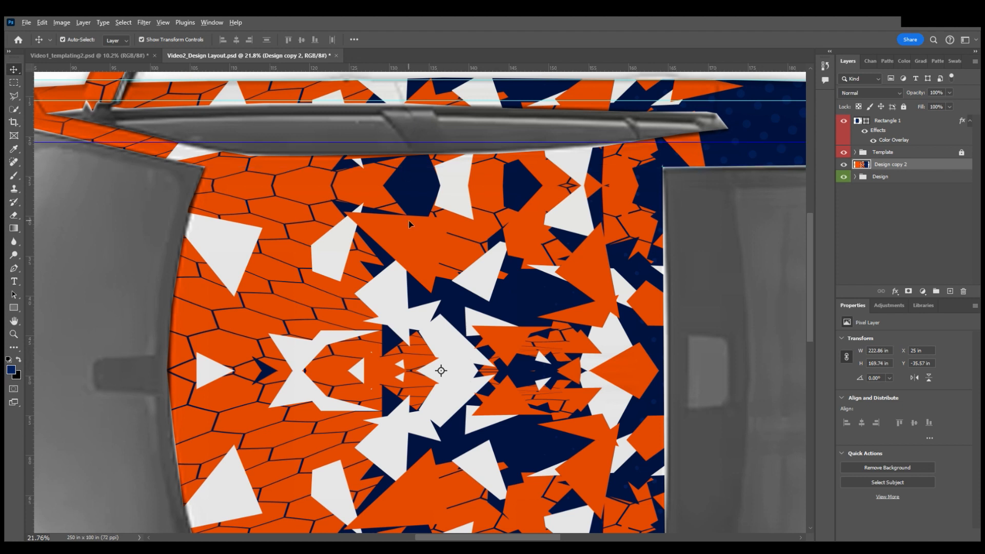
# Place a horizontal guide along the roof's lower edge, moved slightly outside the seam onto the lower side windows.
pyautogui.scroll(-3, 410, 224)
pyautogui.scroll(-2, 365, 112)
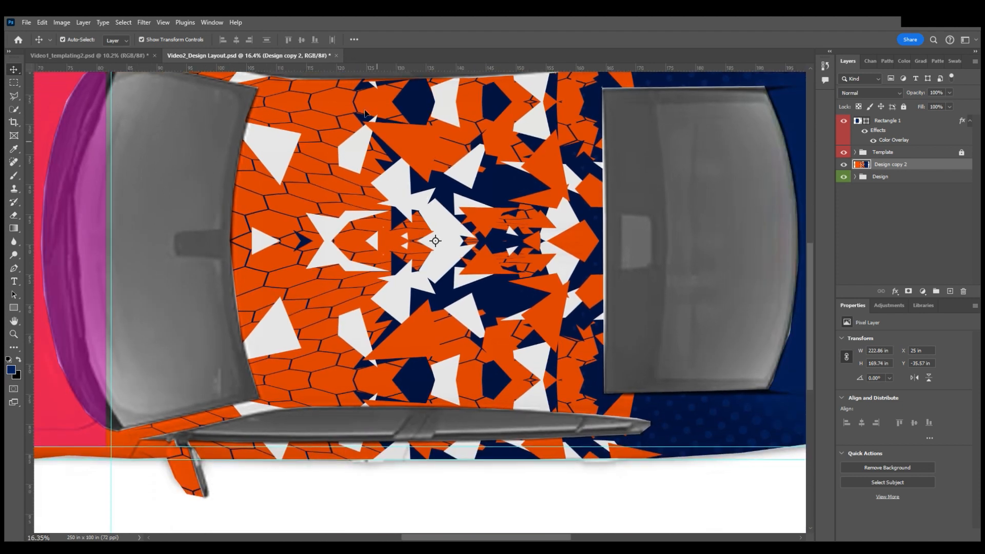
pyautogui.moveTo(371, 68); pyautogui.dragTo(406, 398)
pyautogui.scroll(5, 408, 395)
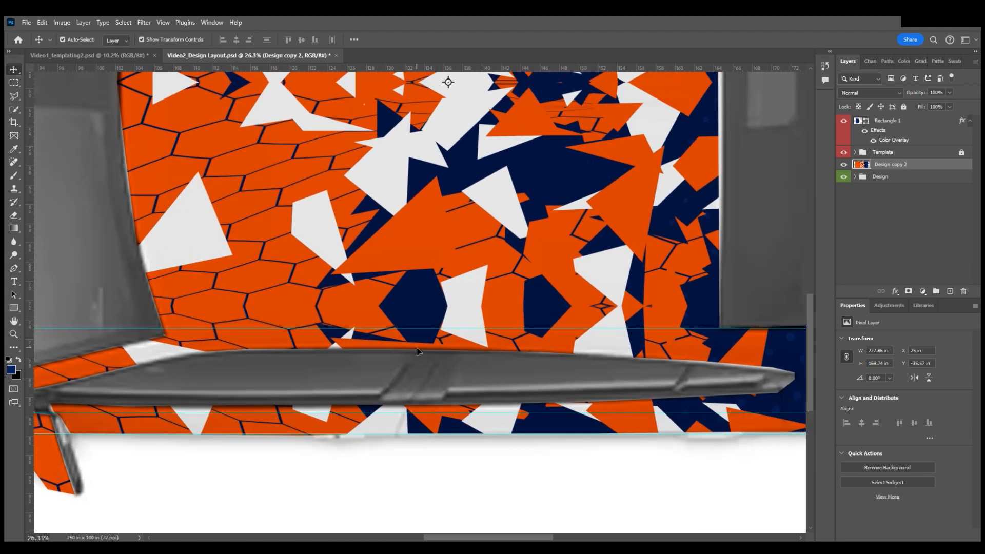
pyautogui.hscroll(2, 417, 346)
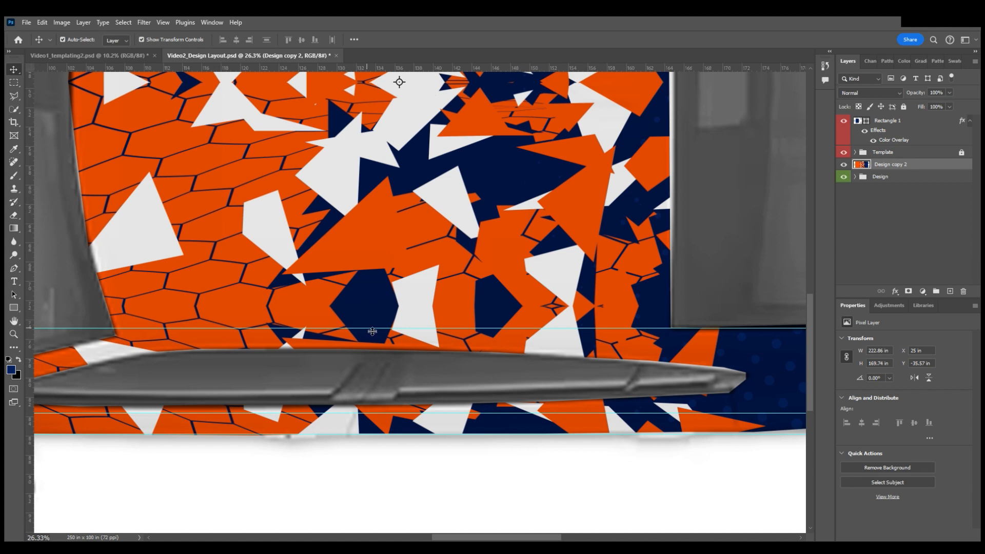
pyautogui.moveTo(372, 331); pyautogui.dragTo(372, 332)
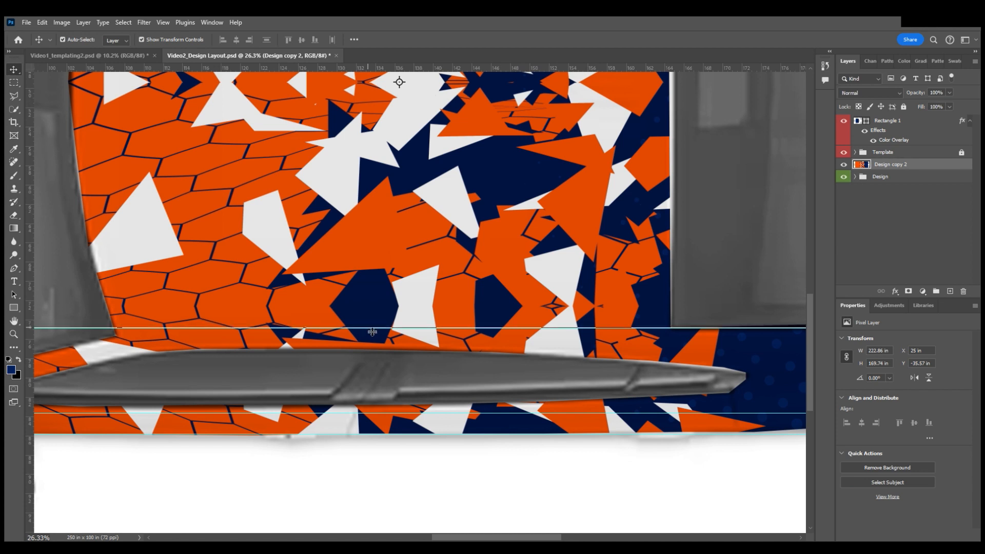
pyautogui.moveTo(372, 332); pyautogui.dragTo(374, 361)
# Place a vertical guide at the roof's front edge and shift it forward over the windshield to leave a margin.
pyautogui.scroll(-3, 315, 319)
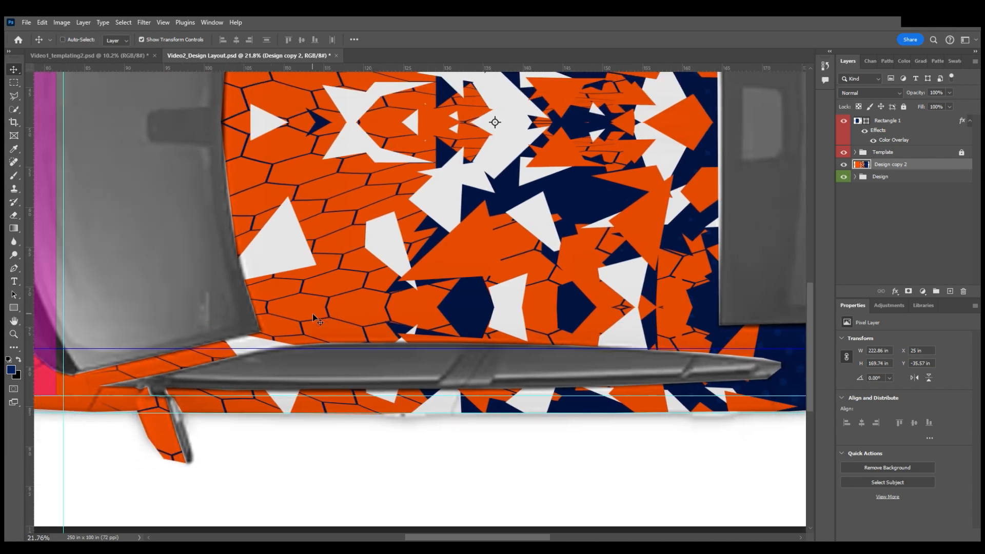
pyautogui.scroll(-2, 318, 315)
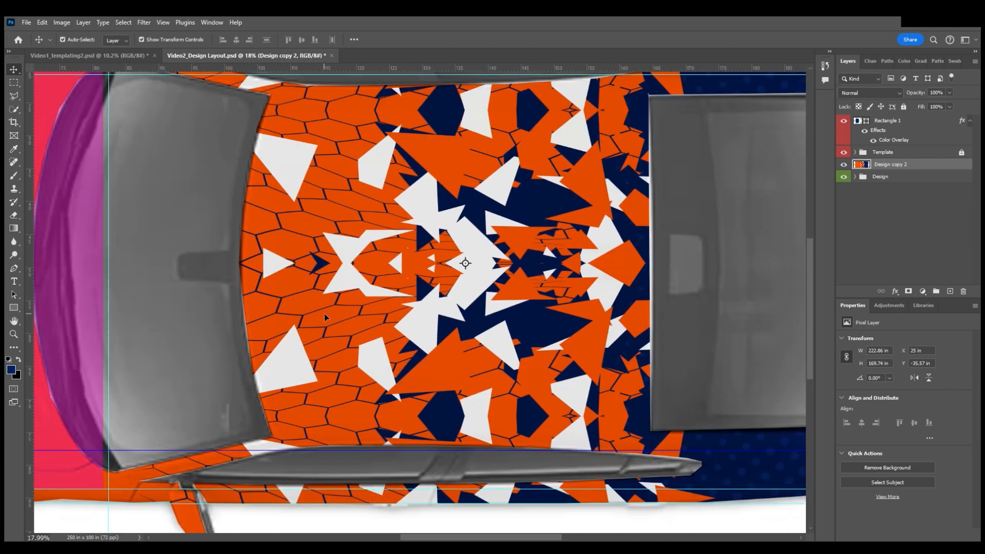
pyautogui.scroll(1, 324, 316)
pyautogui.moveTo(31, 235); pyautogui.dragTo(243, 287)
pyautogui.scroll(3, 242, 286)
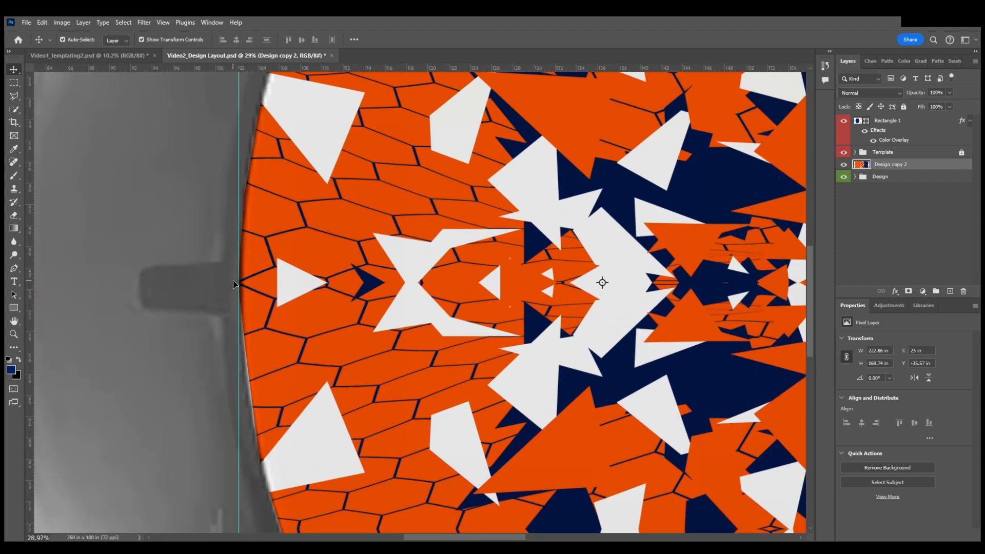
pyautogui.scroll(-3, 242, 287)
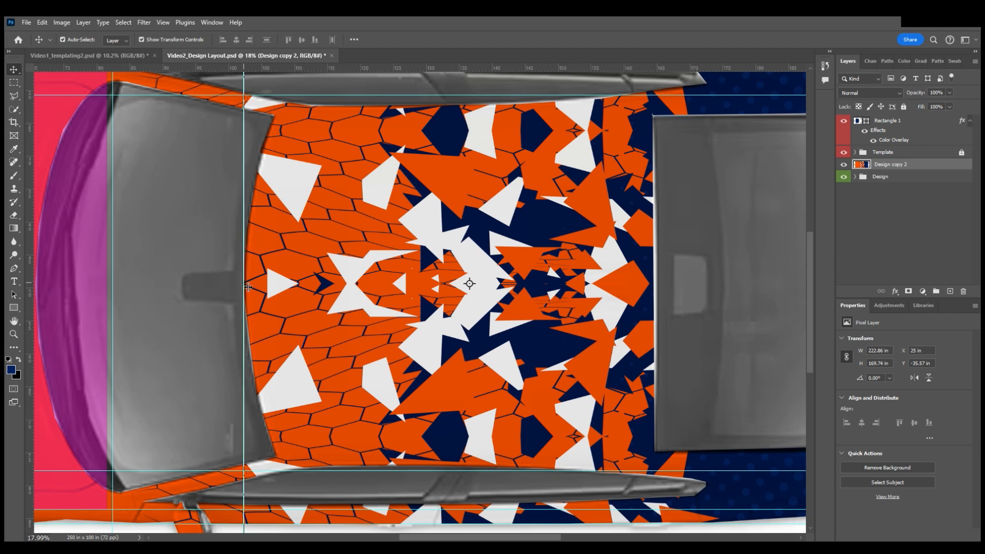
pyautogui.moveTo(247, 287); pyautogui.dragTo(229, 287)
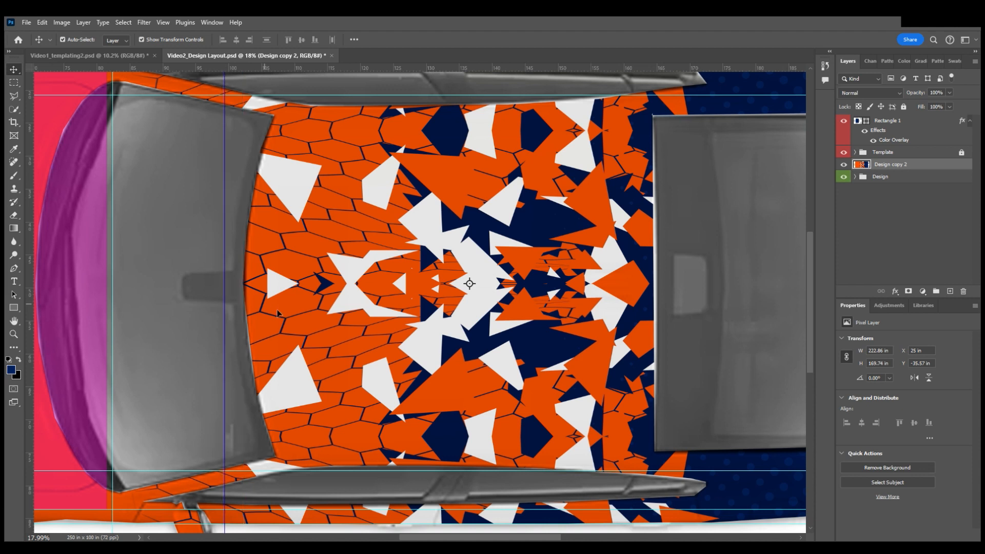
# Place a vertical guide slightly behind the roof's rear edge, over the rear window.
pyautogui.hscroll(3, 282, 315)
pyautogui.hscroll(2, 206, 300)
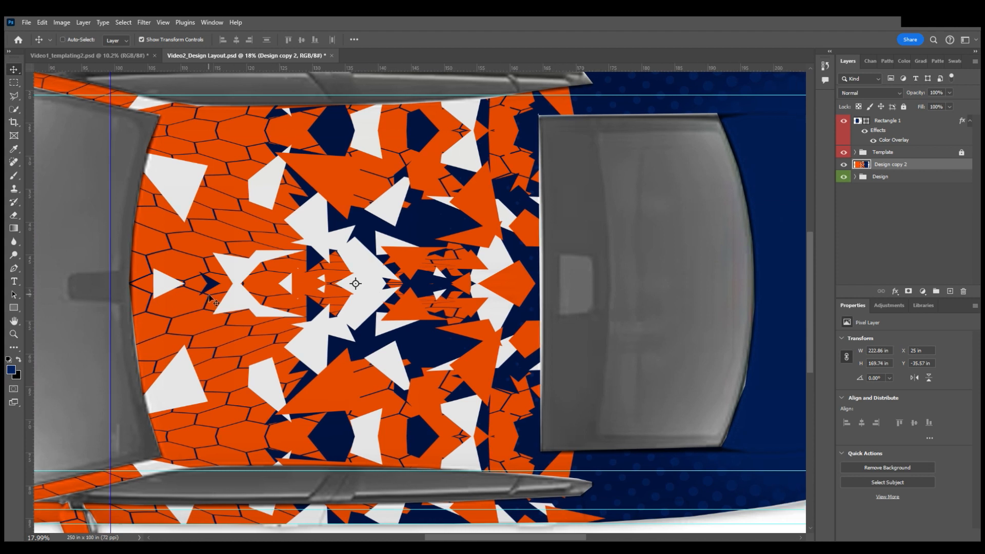
pyautogui.moveTo(33, 254); pyautogui.dragTo(548, 266)
pyautogui.moveTo(548, 266); pyautogui.dragTo(548, 266)
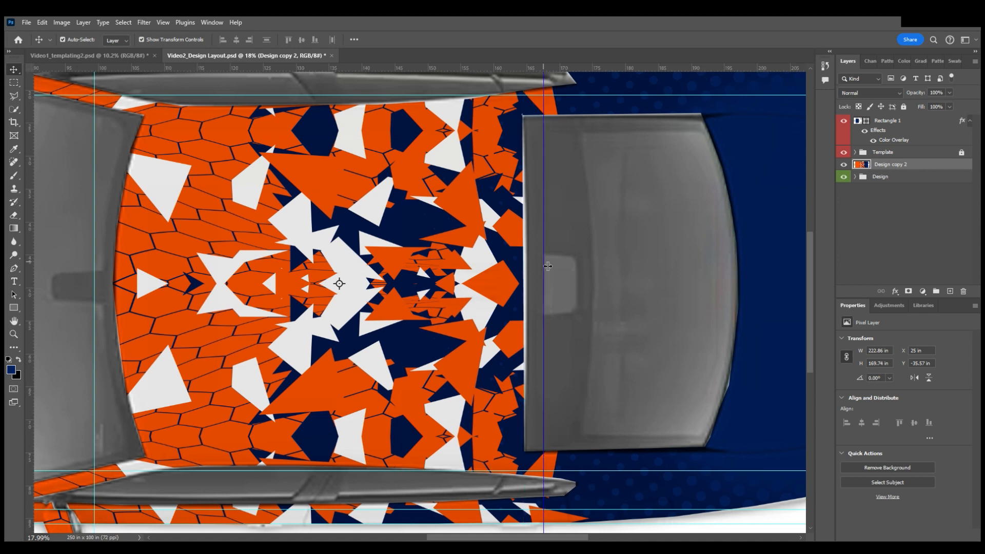
# Duplicate the hood rectangle and move the copy over the roof, snapping it to the front and lower roof guides.
pyautogui.scroll(-2, 410, 270)
pyautogui.hscroll(-3, 284, 235)
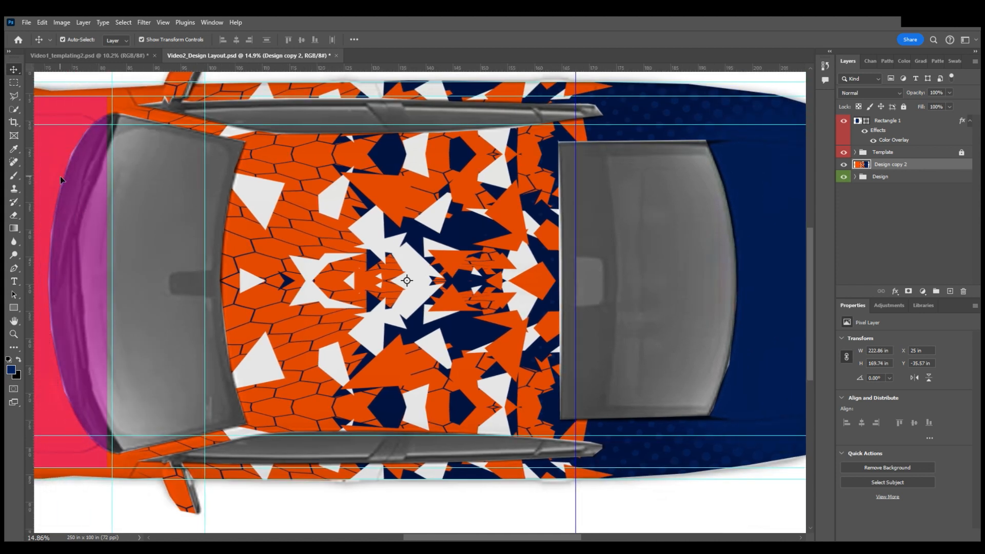
pyautogui.click(66, 174)
pyautogui.hotkey('ctrl', 'c')
pyautogui.hotkey('ctrl', 'v')
pyautogui.moveTo(417, 257); pyautogui.dragTo(345, 205)
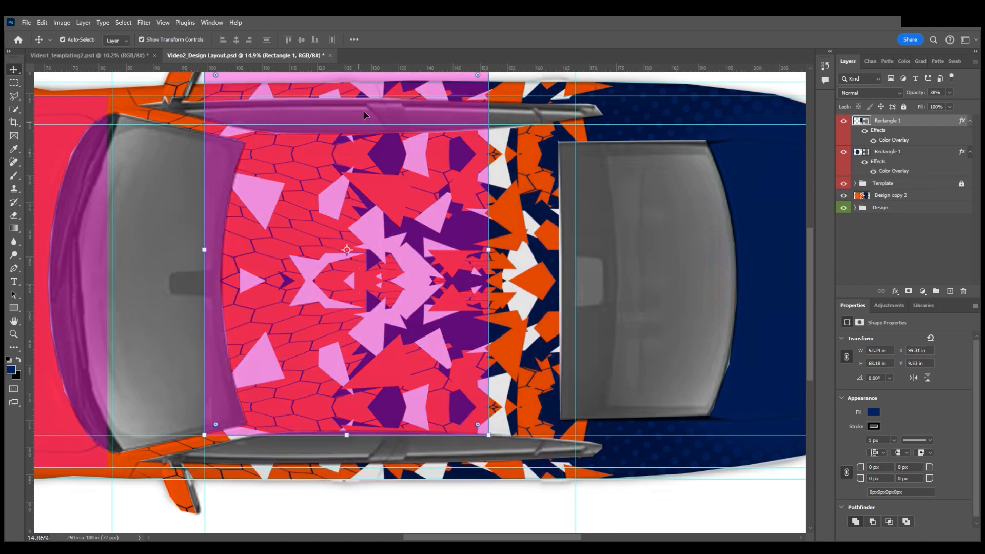
# Resize the roof rectangle to about 68.16 x 57.02 in so it fills the area between the four roof guides, and apply the transform.
pyautogui.scroll(2, 359, 118)
pyautogui.moveTo(352, 110); pyautogui.dragTo(342, 170)
pyautogui.moveTo(493, 326); pyautogui.dragTo(579, 333)
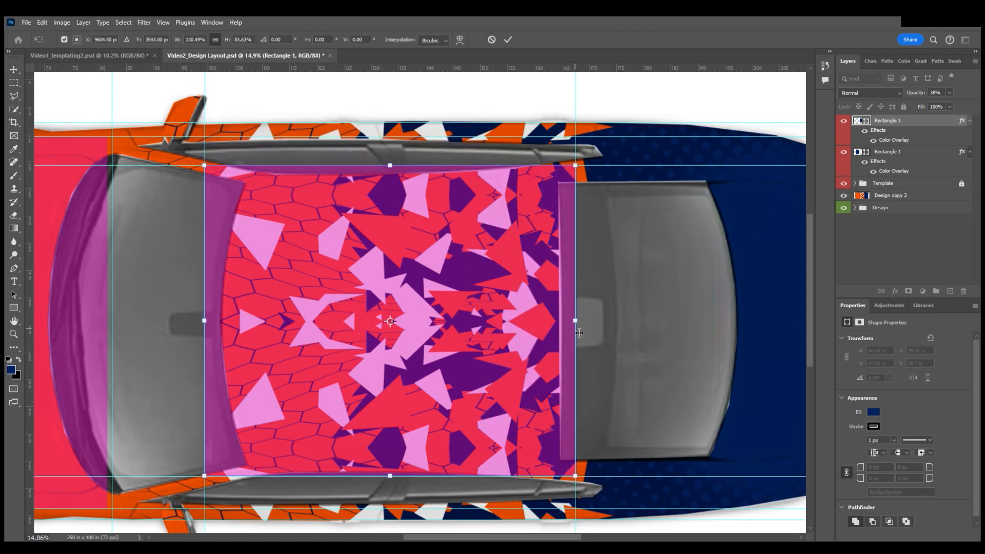
pyautogui.click(14, 69)
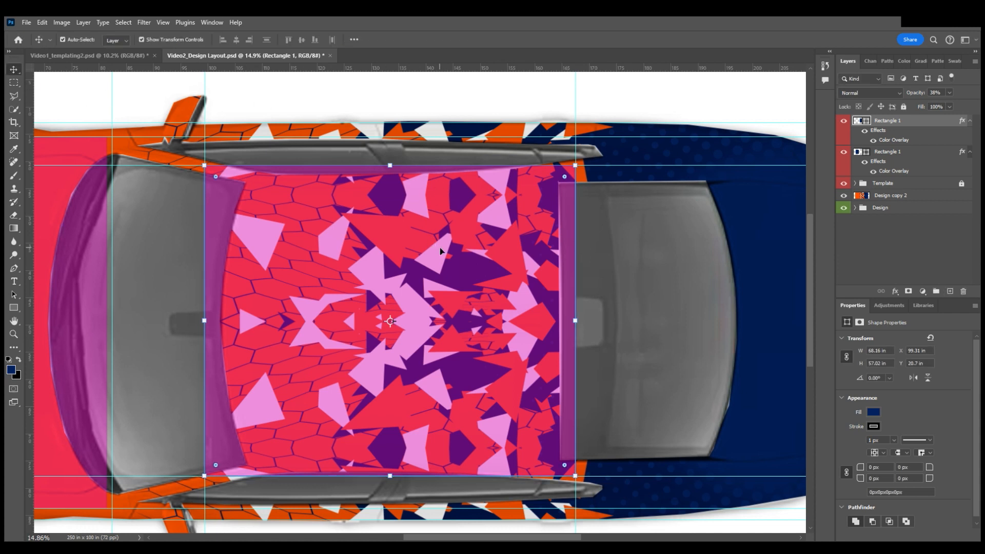
# Place a vertical guide at the trunk's front corners and shift it forward over the rear window to leave a margin.
pyautogui.hscroll(-2, 592, 340)
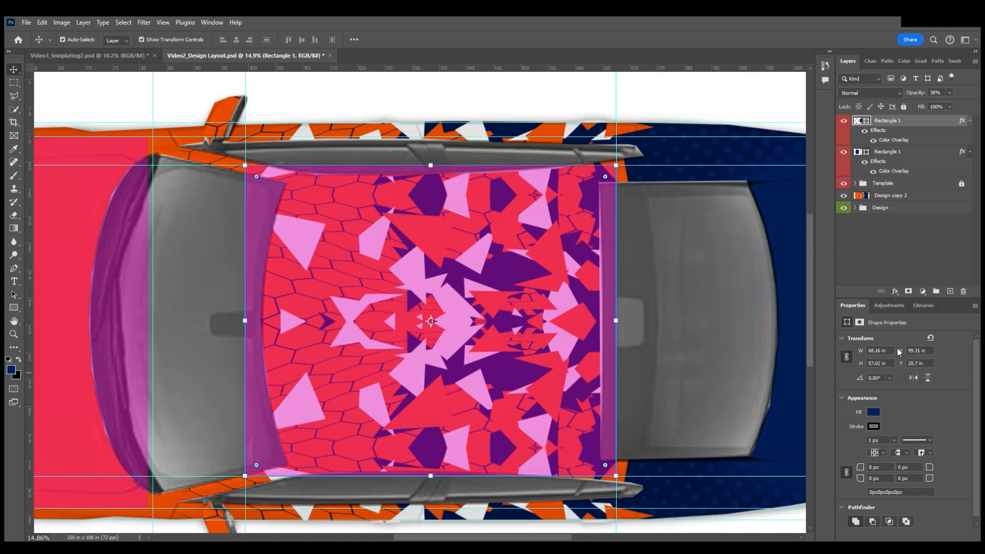
pyautogui.scroll(-4, 566, 349)
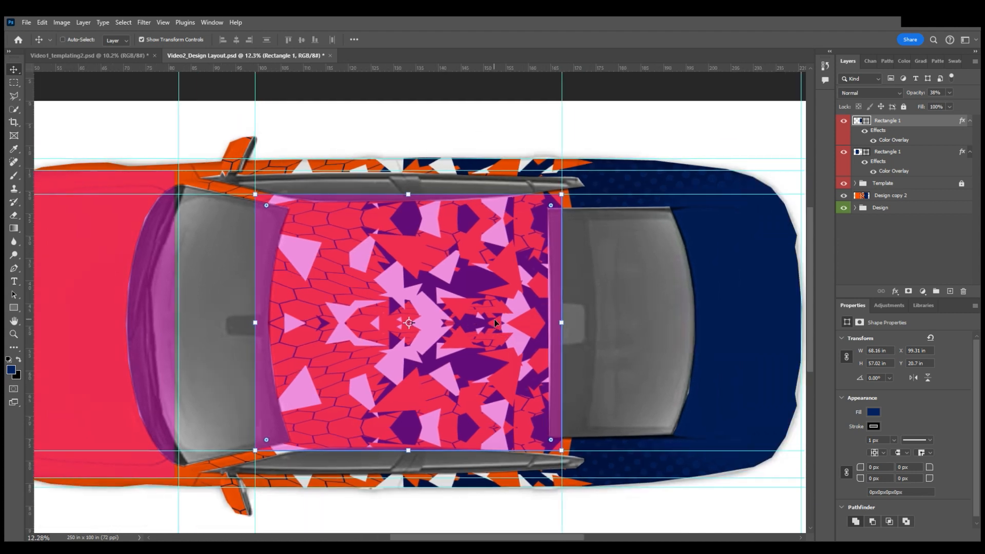
pyautogui.hscroll(5, 479, 318)
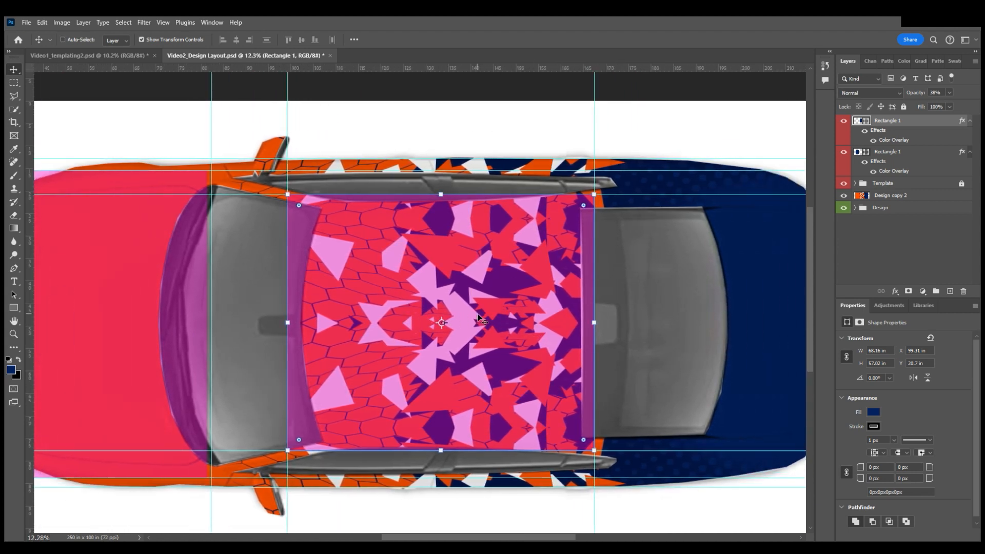
pyautogui.click(641, 91)
pyautogui.hscroll(5, 469, 250)
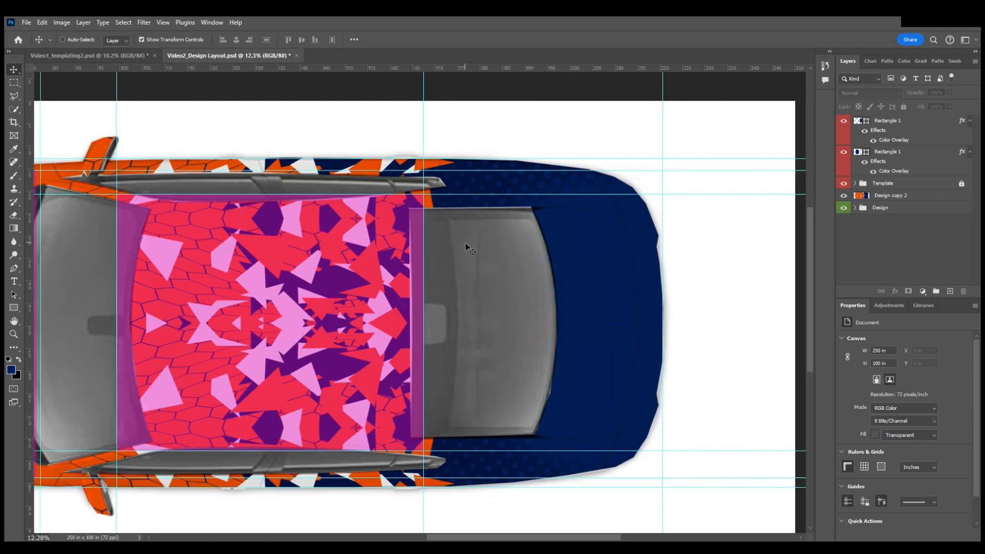
pyautogui.hscroll(2, 429, 279)
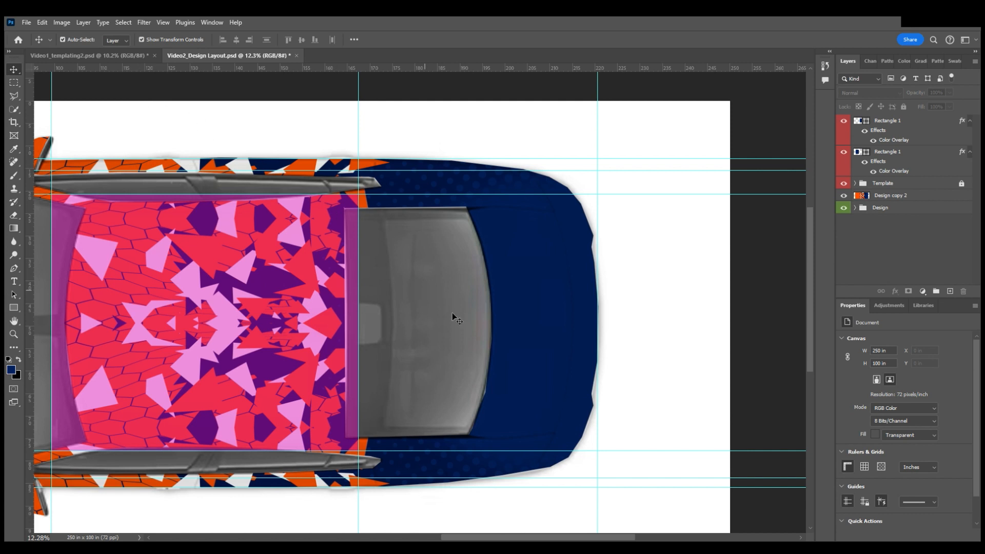
pyautogui.hscroll(6, 462, 328)
pyautogui.scroll(-2, 467, 331)
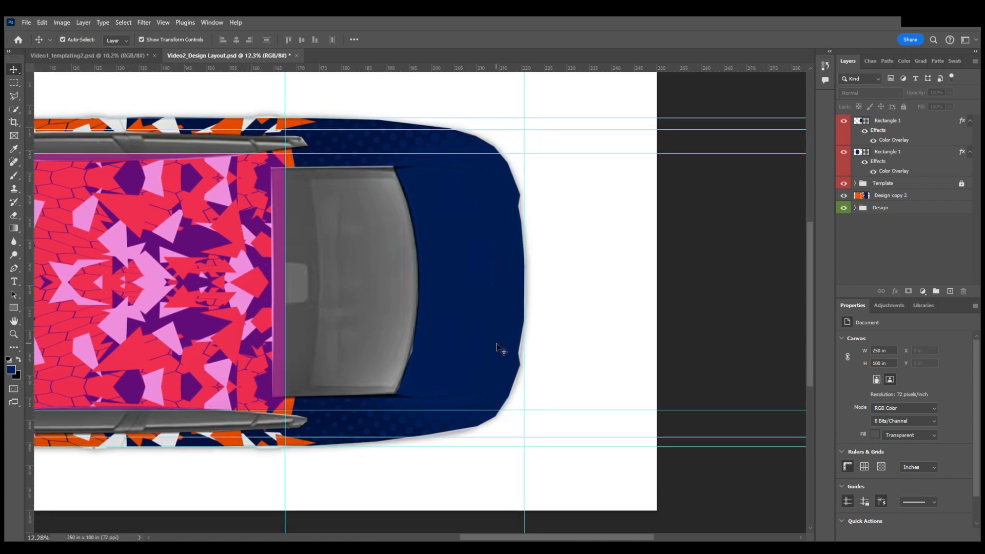
pyautogui.scroll(3, 477, 333)
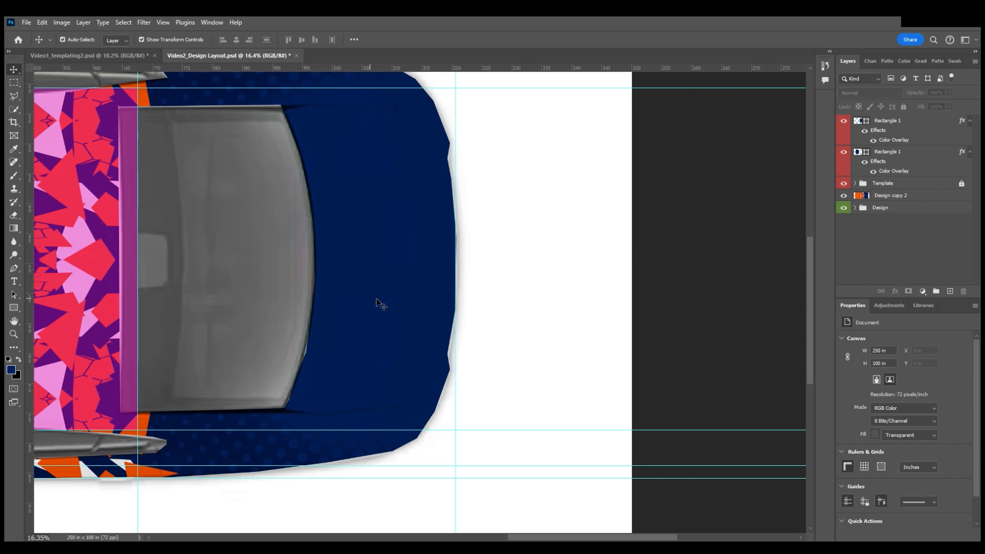
pyautogui.scroll(1, 377, 302)
pyautogui.moveTo(30, 251); pyautogui.dragTo(269, 296)
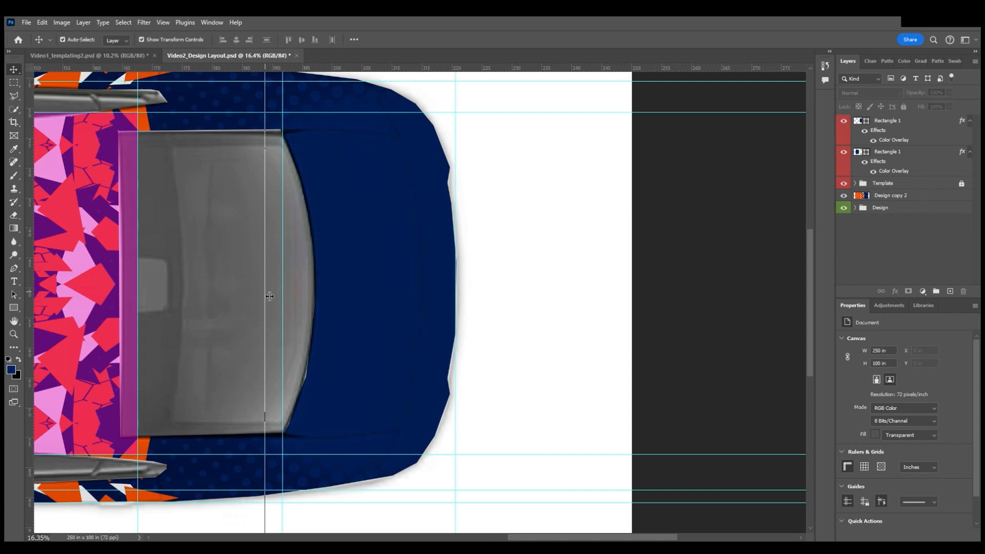
pyautogui.moveTo(269, 296); pyautogui.dragTo(269, 296)
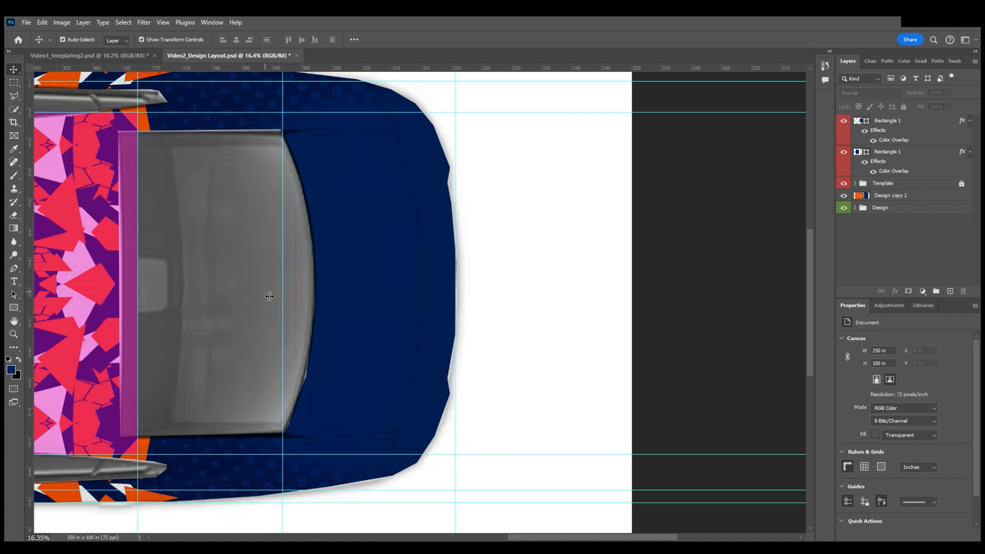
# Place a vertical guide just inside the trunk's rear edge and a horizontal guide above the trunk, aligned with the roof's upper guide.
pyautogui.moveTo(28, 235); pyautogui.dragTo(426, 291)
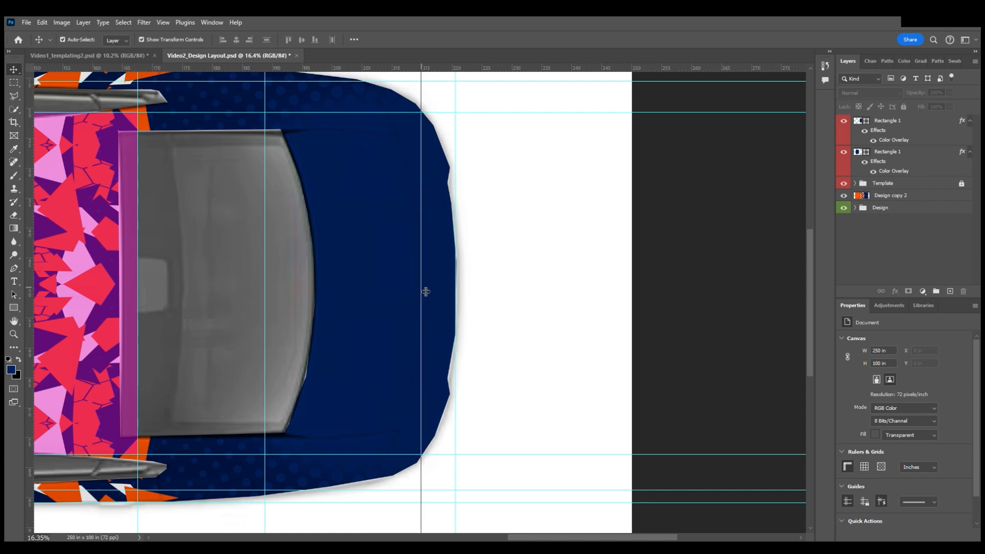
pyautogui.moveTo(425, 292)
pyautogui.mouseDown()
pyautogui.moveTo(457, 292)
pyautogui.moveTo(443, 294)
pyautogui.mouseUp()
pyautogui.scroll(2, 395, 270)
pyautogui.moveTo(330, 69); pyautogui.dragTo(352, 150)
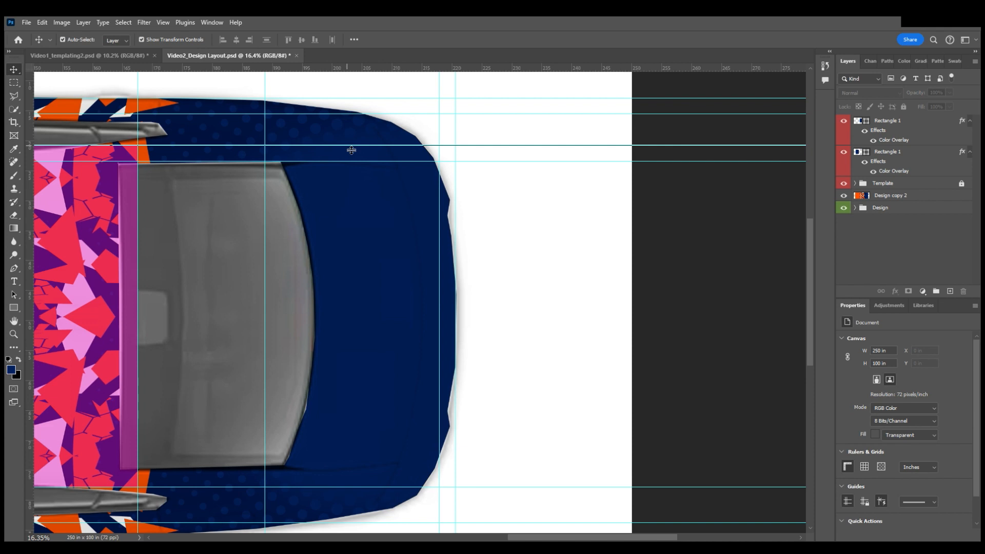
pyautogui.moveTo(353, 150); pyautogui.dragTo(353, 148)
# Duplicate the roof rectangle and move the copy back over the trunk, keeping it between the upper and lower roof guides.
pyautogui.hscroll(-1, 326, 207)
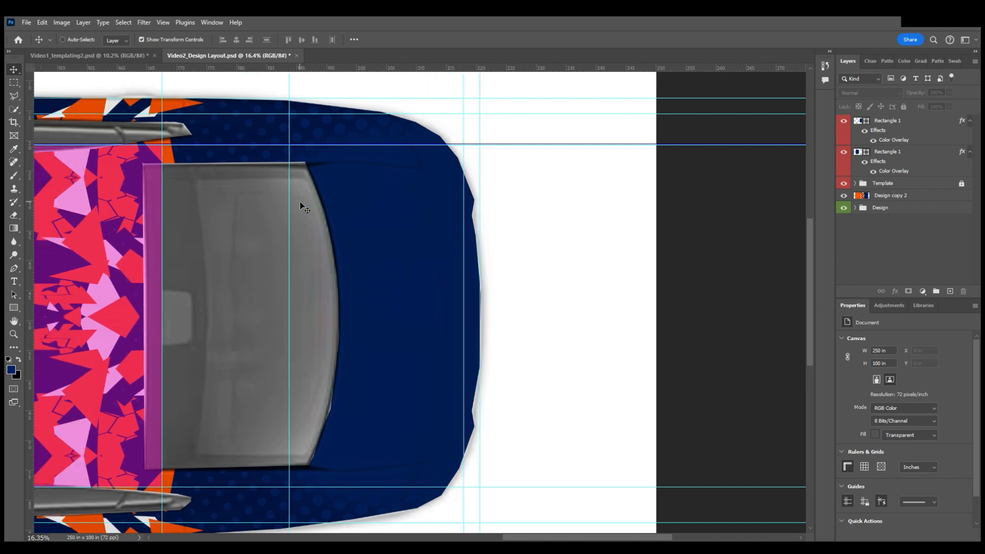
pyautogui.hscroll(-1, 304, 208)
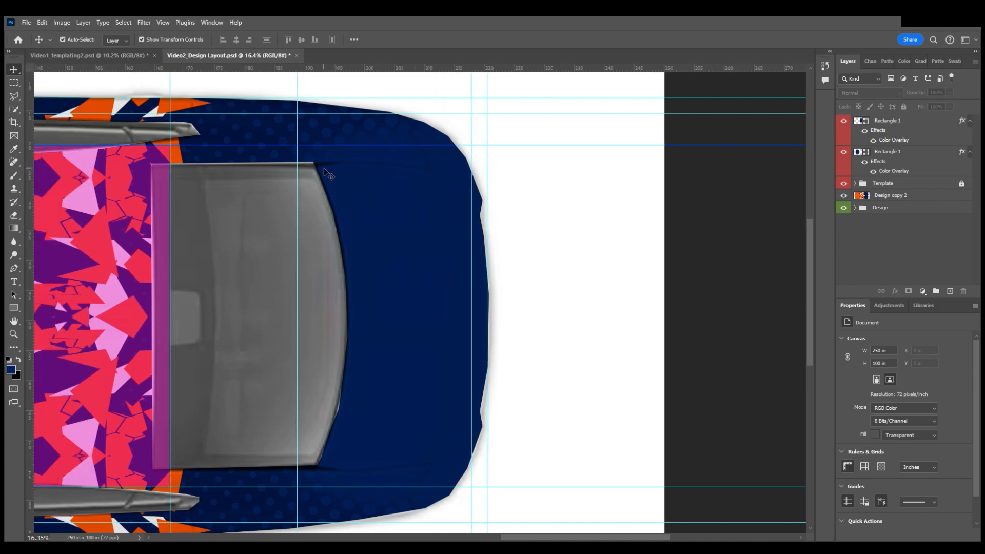
pyautogui.scroll(-2, 382, 462)
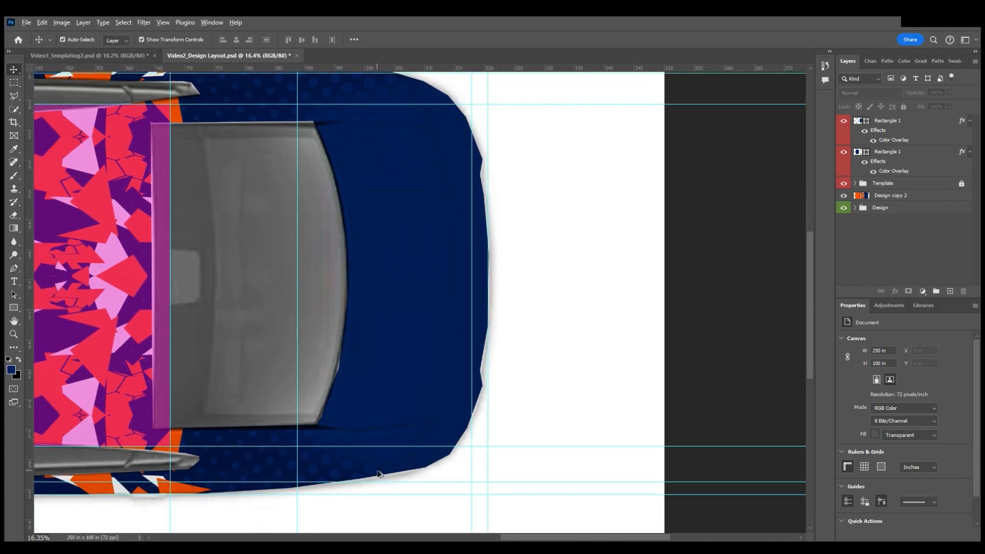
pyautogui.scroll(3, 372, 451)
pyautogui.scroll(-5, 395, 416)
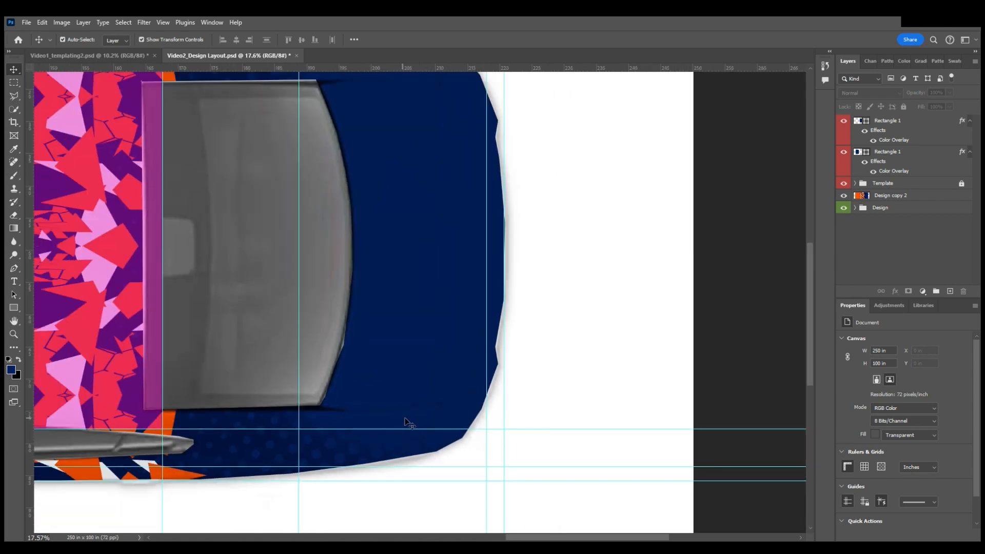
pyautogui.scroll(2, 409, 409)
pyautogui.hscroll(-2, 308, 335)
pyautogui.scroll(-1, 297, 307)
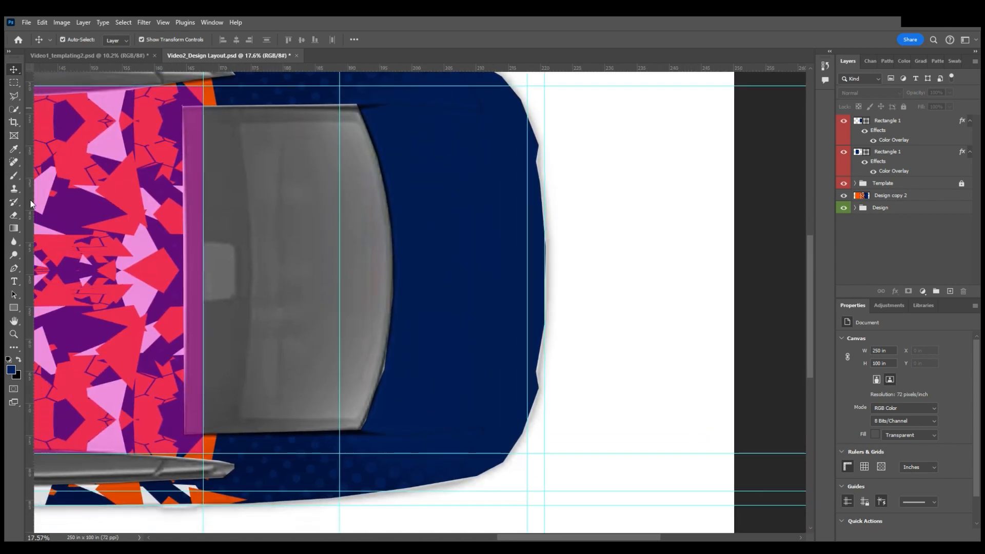
pyautogui.click(210, 268)
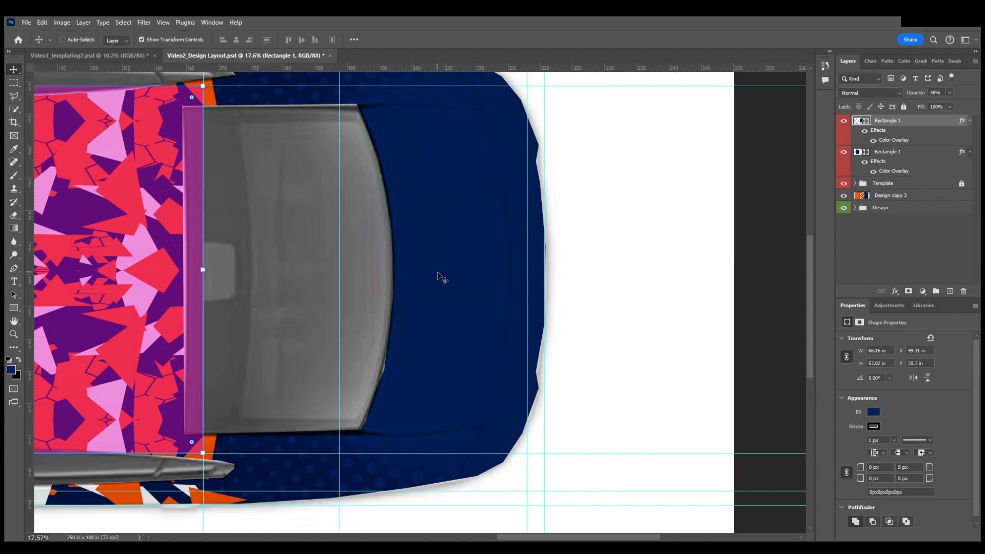
pyautogui.hotkey('ctrl', 'v')
pyautogui.moveTo(366, 296); pyautogui.dragTo(418, 269)
# Resize the trunk rectangle to about 29.12 x 57.01 in so it fits between the two vertical trunk guides, and apply the transform.
pyautogui.moveTo(226, 274); pyautogui.dragTo(344, 272)
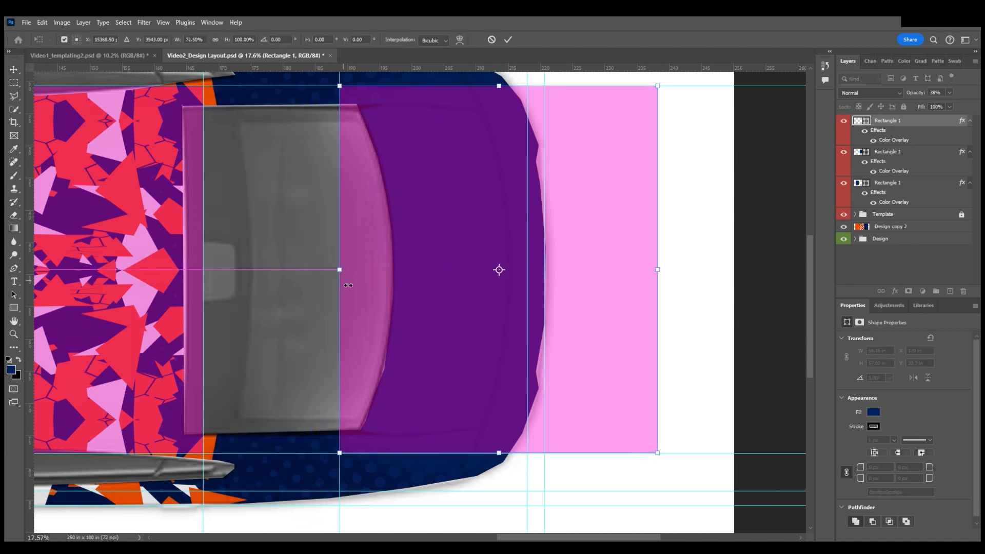
pyautogui.moveTo(660, 273); pyautogui.dragTo(534, 273)
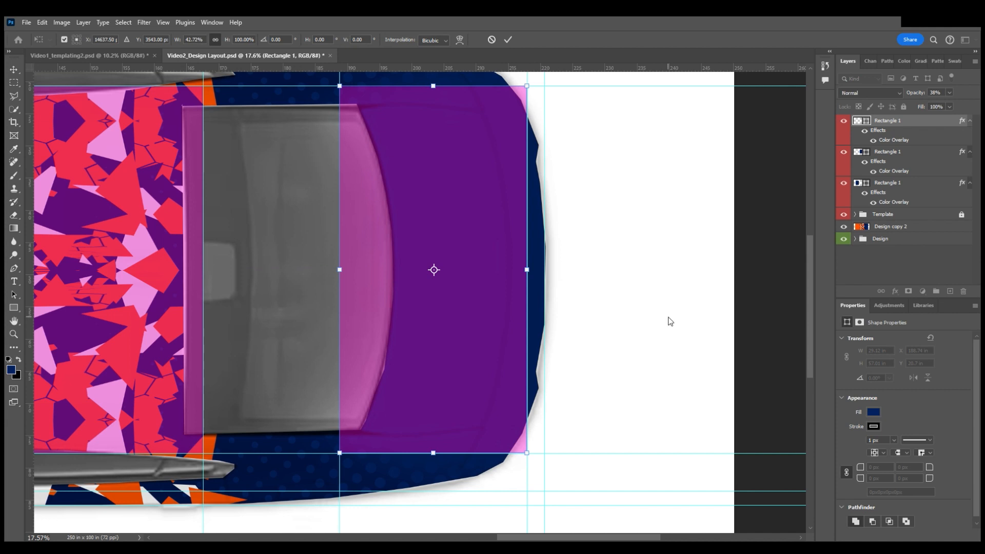
pyautogui.press('Return')
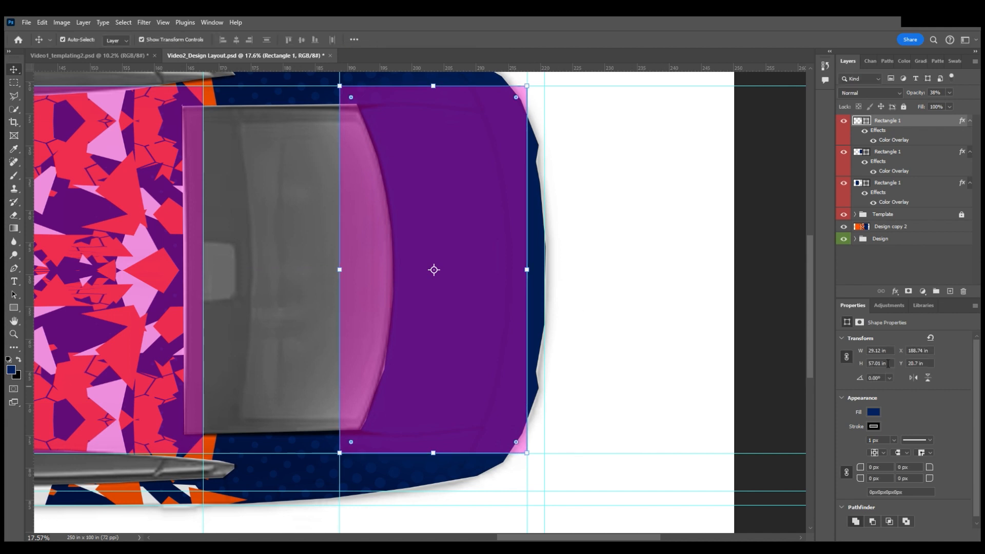
# Lower the trunk rectangle's opacity to 17% and deselect it.
pyautogui.scroll(-5, 550, 345)
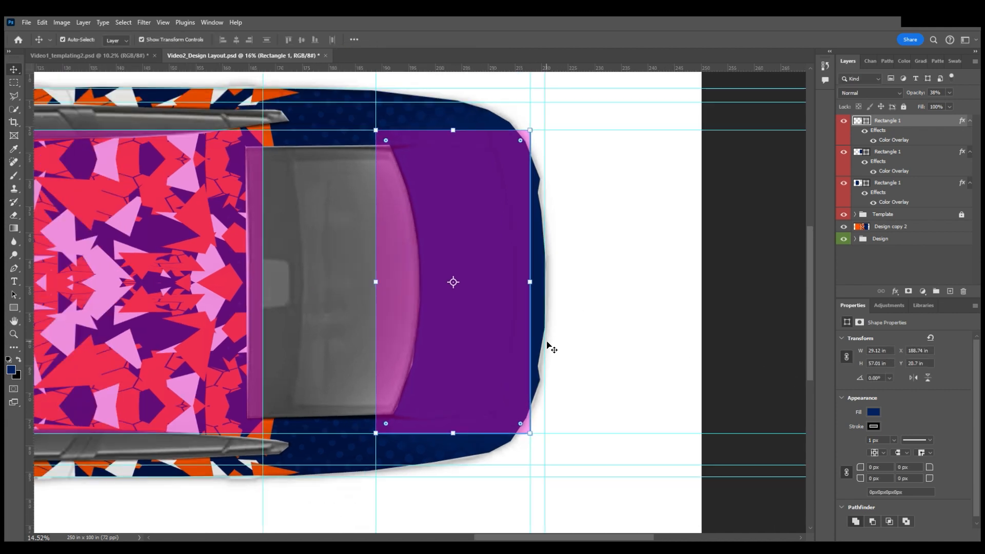
pyautogui.click(705, 343)
pyautogui.hscroll(1, 508, 321)
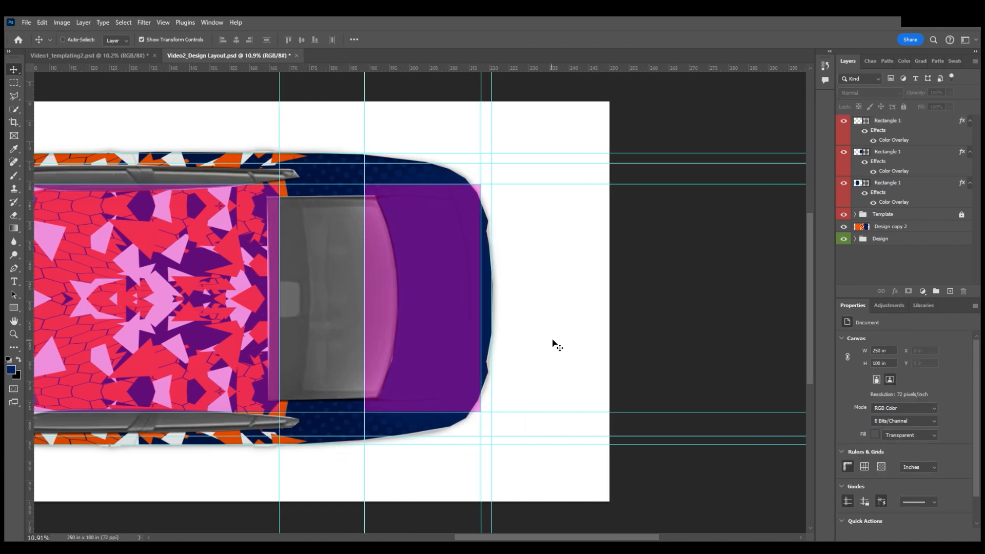
pyautogui.hscroll(1, 534, 305)
pyautogui.keyDown('ctrl'); pyautogui.click(439, 297); pyautogui.keyUp('ctrl')
pyautogui.hscroll(1, 571, 293)
pyautogui.hscroll(1, 573, 293)
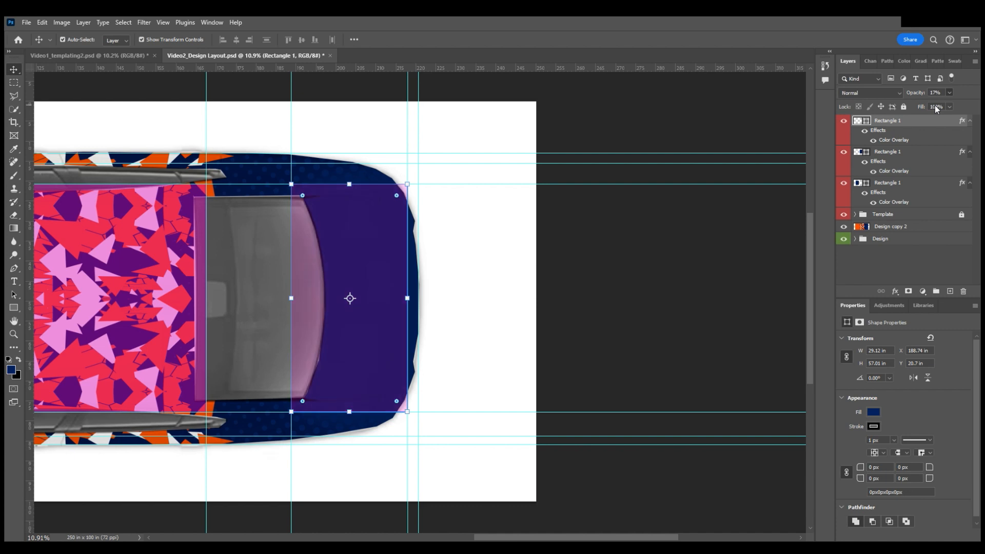
pyautogui.click(694, 230)
# Examine the rear corners of the car, comparing the trunk rectangle's coverage with the uncovered bumper area.
pyautogui.scroll(2, 416, 283)
pyautogui.scroll(3, 420, 285)
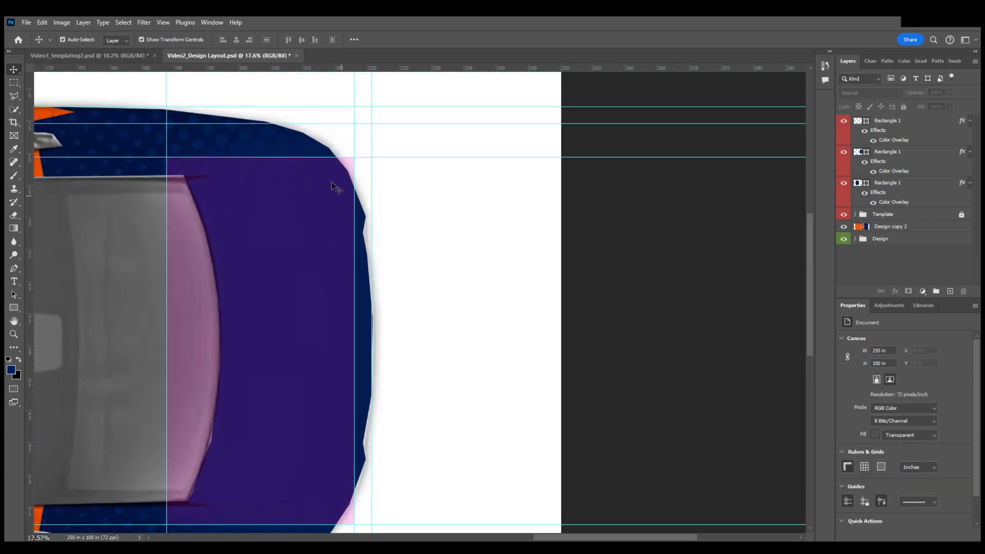
pyautogui.scroll(3, 310, 139)
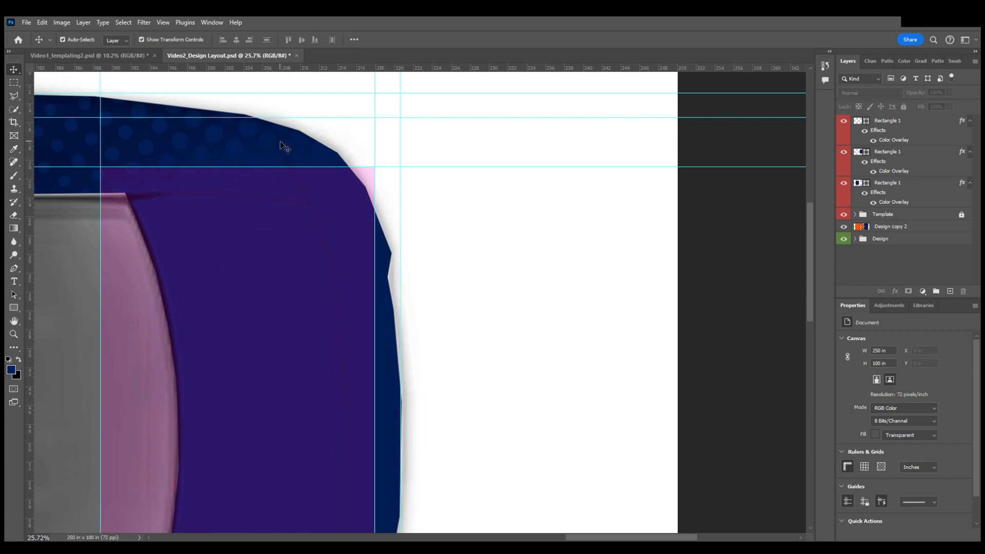
pyautogui.scroll(-10, 384, 272)
pyautogui.scroll(-1, 386, 293)
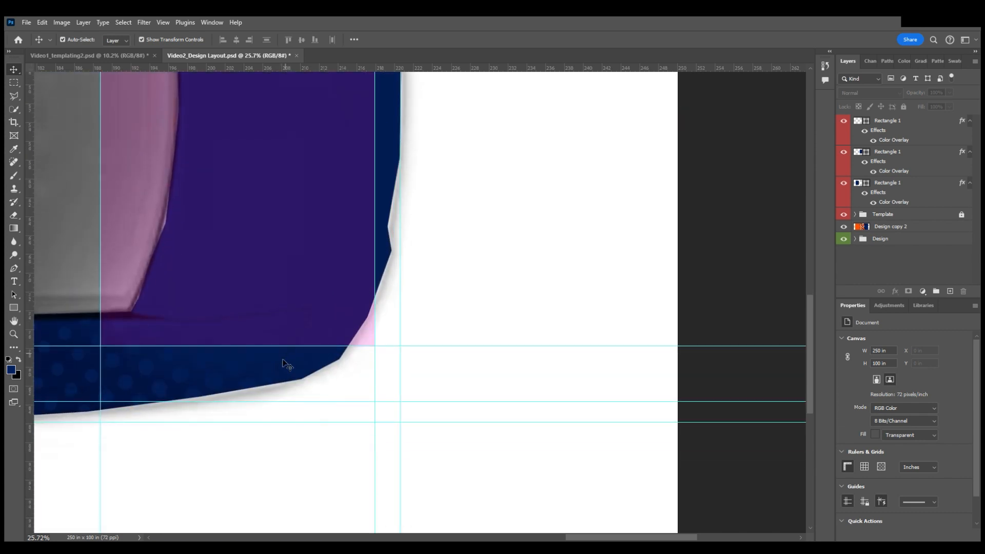
pyautogui.scroll(-3, 335, 359)
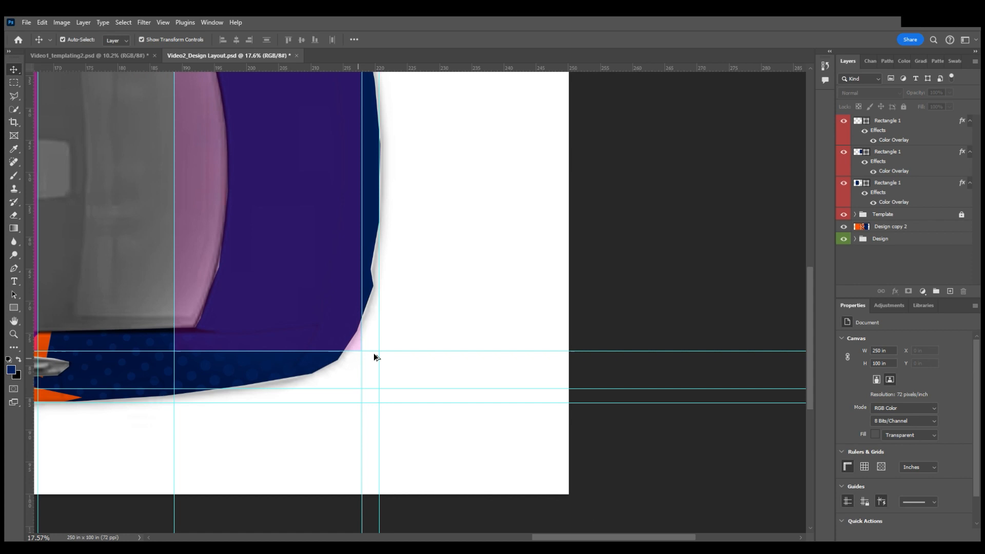
pyautogui.scroll(3, 385, 311)
pyautogui.hscroll(-2, 405, 308)
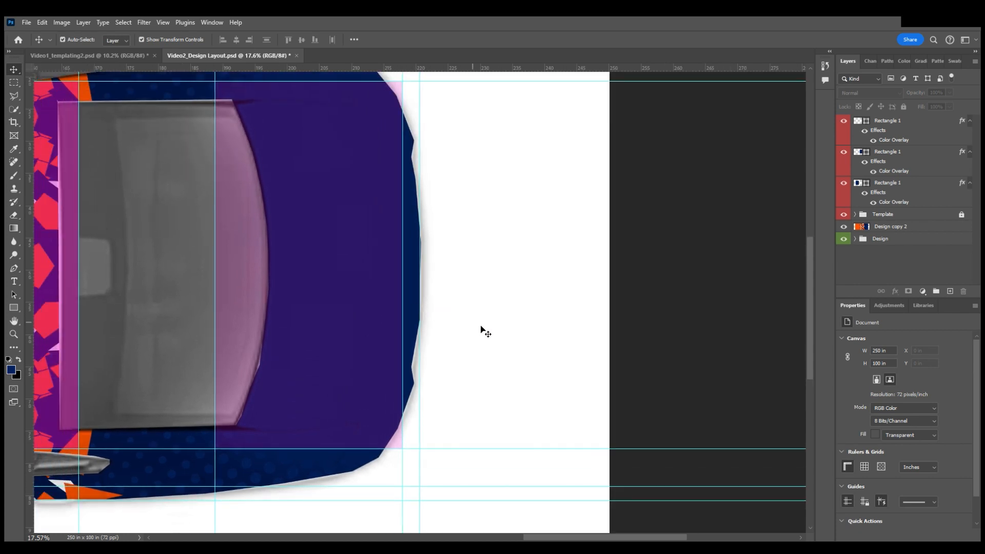
pyautogui.hscroll(-2, 477, 323)
pyautogui.hscroll(2, 462, 295)
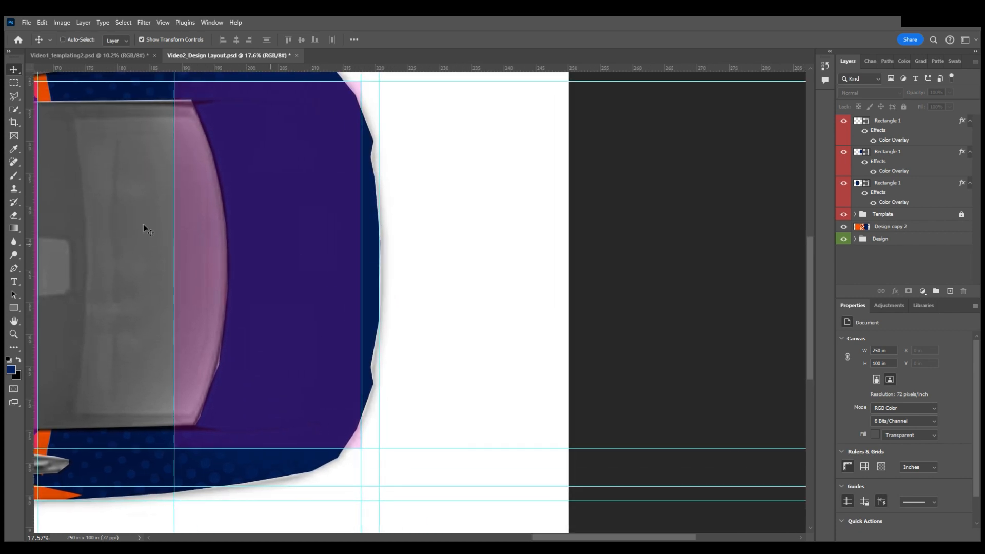
# Frame the rear bumper with one vertical guide behind the car, another across the trunk, and a horizontal guide along the car's upper side edge.
pyautogui.moveTo(30, 226); pyautogui.dragTo(384, 270)
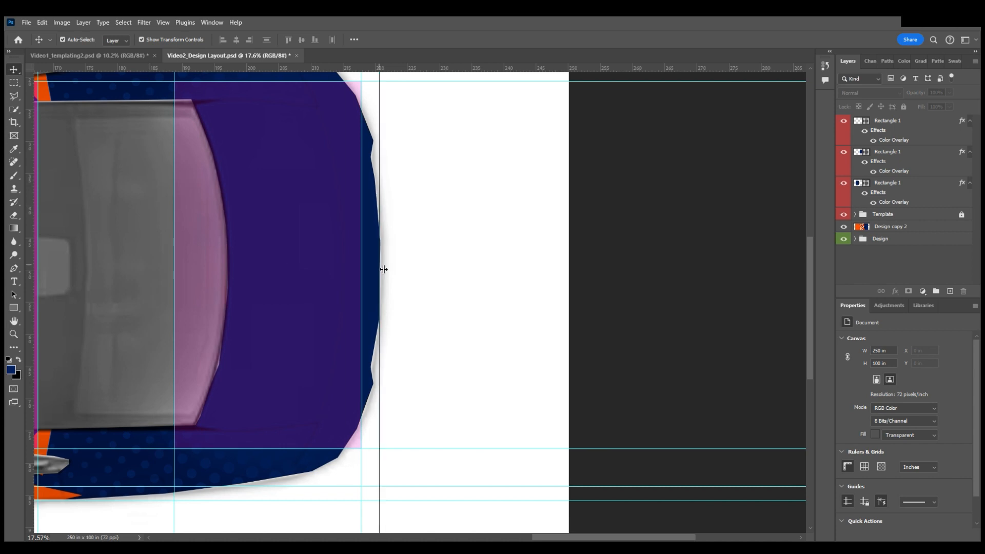
pyautogui.moveTo(384, 269); pyautogui.dragTo(420, 275)
pyautogui.moveTo(28, 242); pyautogui.dragTo(282, 255)
pyautogui.scroll(3, 329, 291)
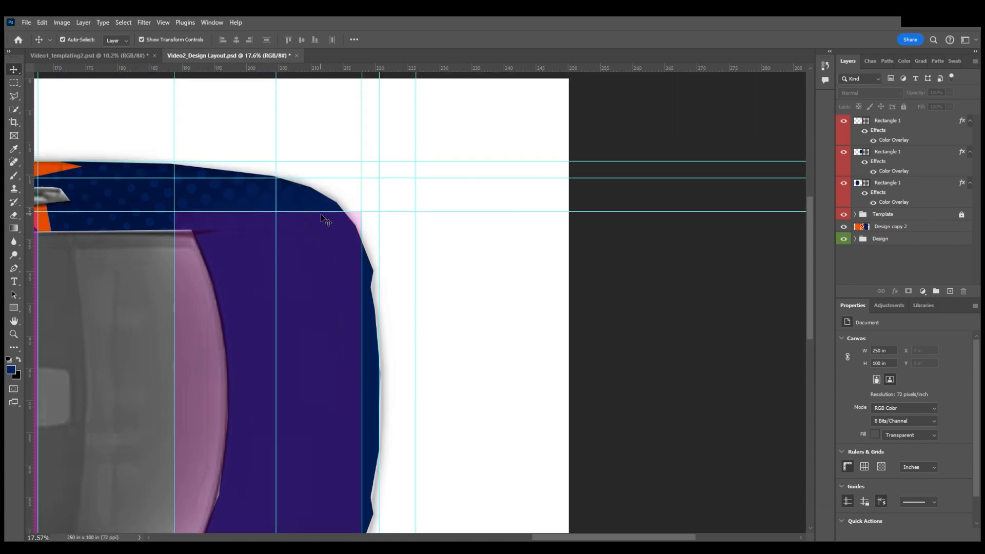
pyautogui.moveTo(123, 68); pyautogui.dragTo(193, 164)
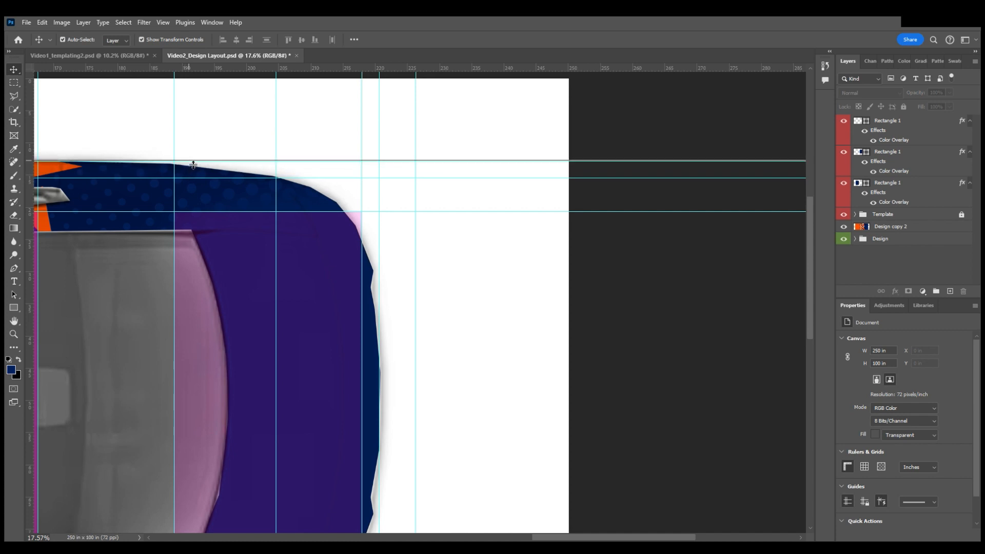
pyautogui.scroll(-2, 241, 159)
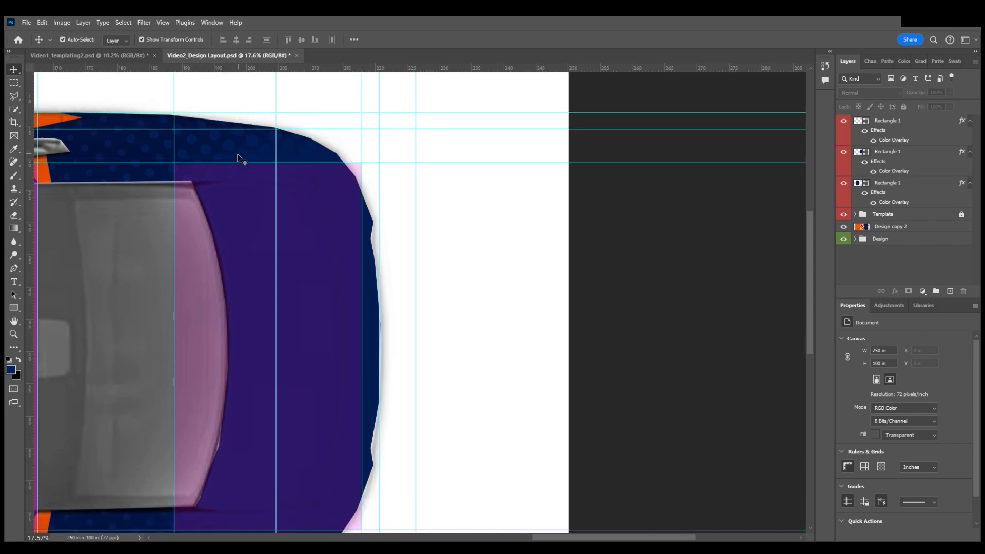
# Duplicate the trunk rectangle and move the copy over the rear bumper, snapping it to the outermost rear and upper guides.
pyautogui.click(205, 251)
pyautogui.hotkey('ctrl', 'v')
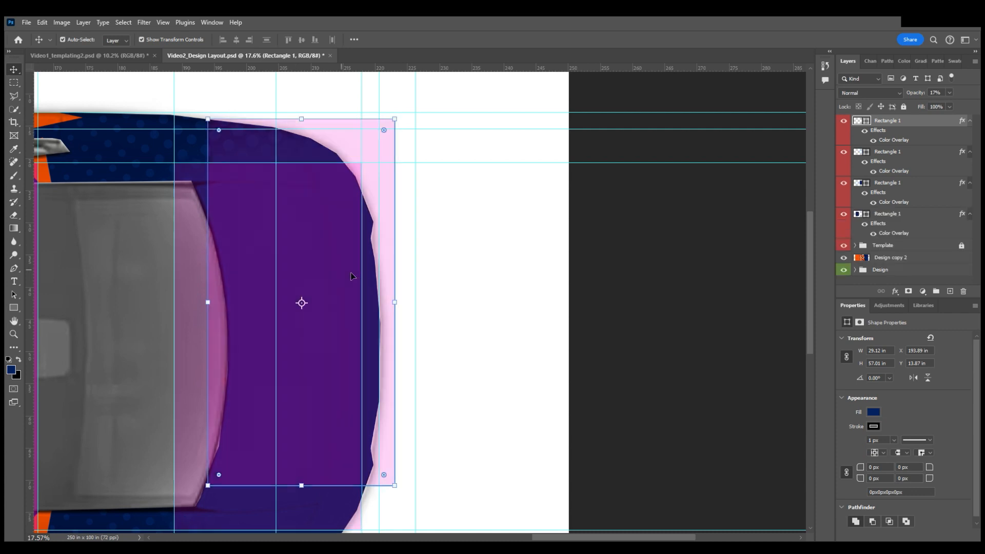
pyautogui.moveTo(328, 250); pyautogui.dragTo(334, 234)
pyautogui.scroll(-6, 208, 141)
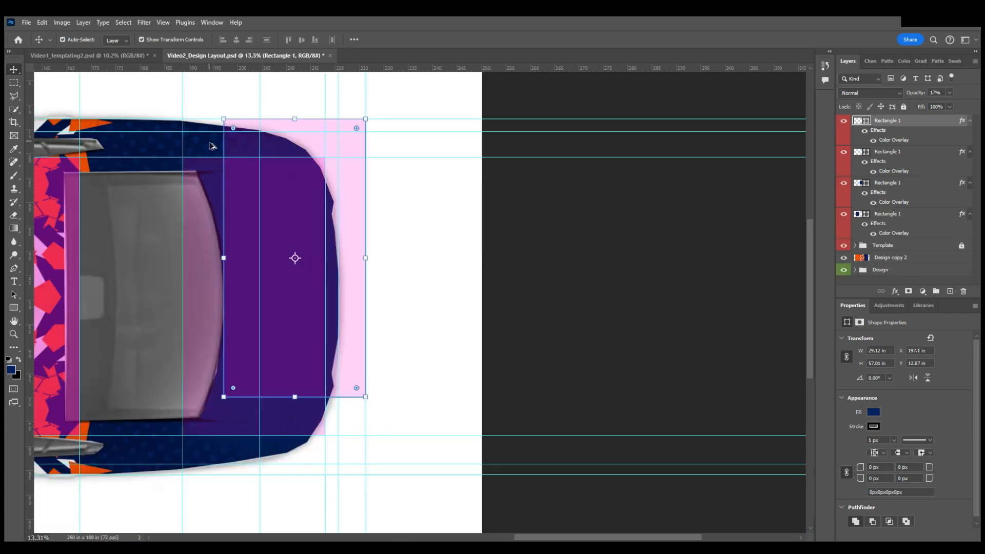
# Resize the rear bumper rectangle to 21.74 by 72.93 in, fitting it to the trunk's vertical guide and the lowest side guide, and deselect it.
pyautogui.hscroll(-8, 203, 139)
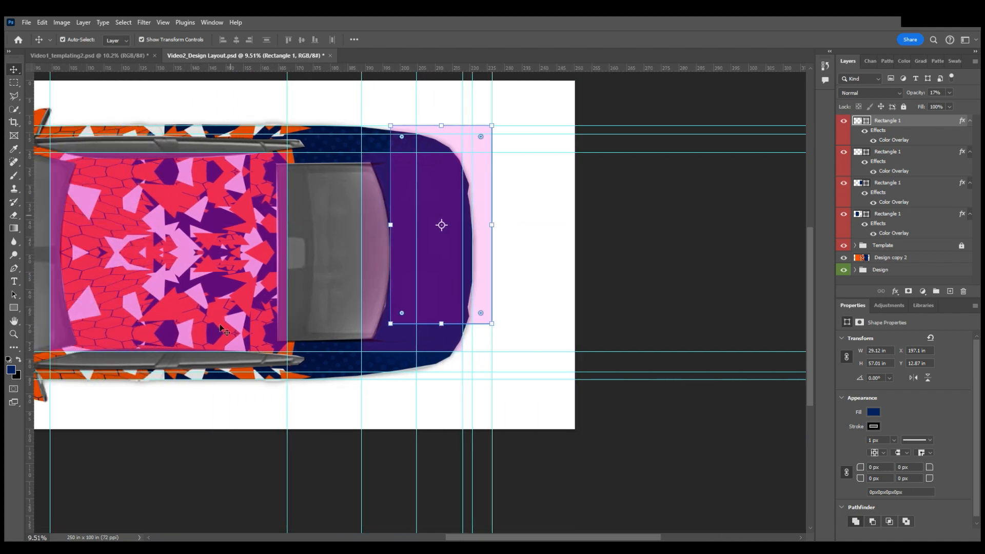
pyautogui.scroll(-2, 433, 389)
pyautogui.scroll(5, 466, 301)
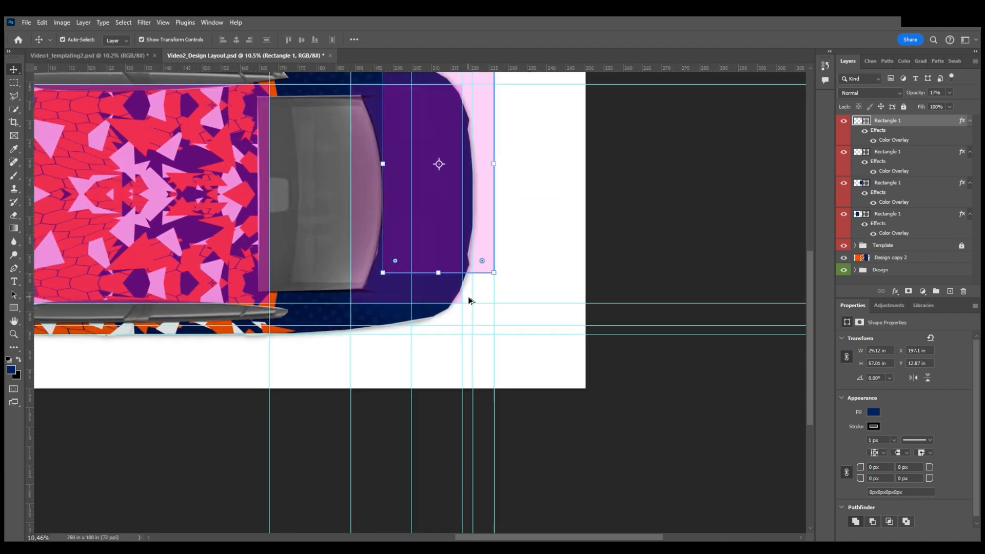
pyautogui.hscroll(3, 428, 324)
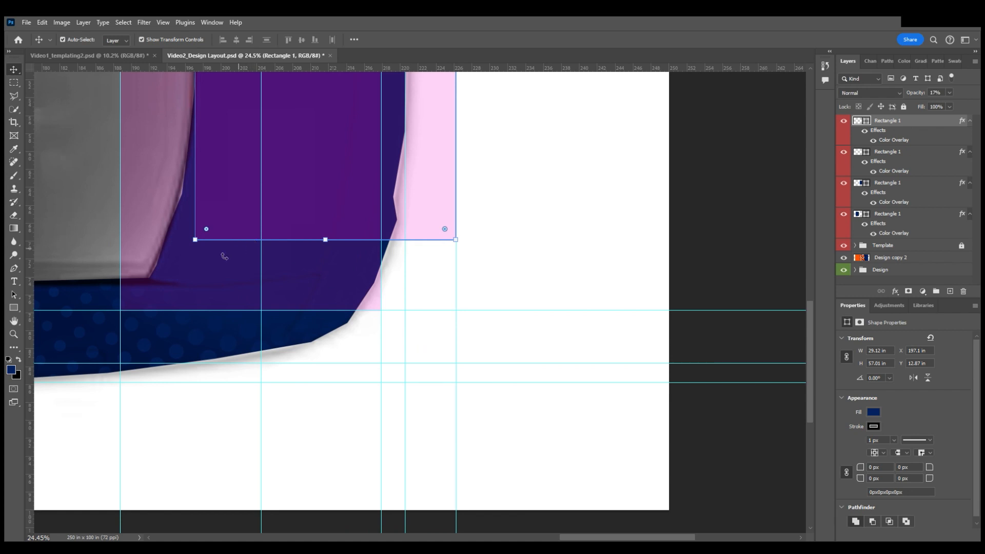
pyautogui.moveTo(200, 247); pyautogui.dragTo(265, 250)
pyautogui.moveTo(366, 250); pyautogui.dragTo(376, 352)
pyautogui.moveTo(379, 374); pyautogui.dragTo(380, 386)
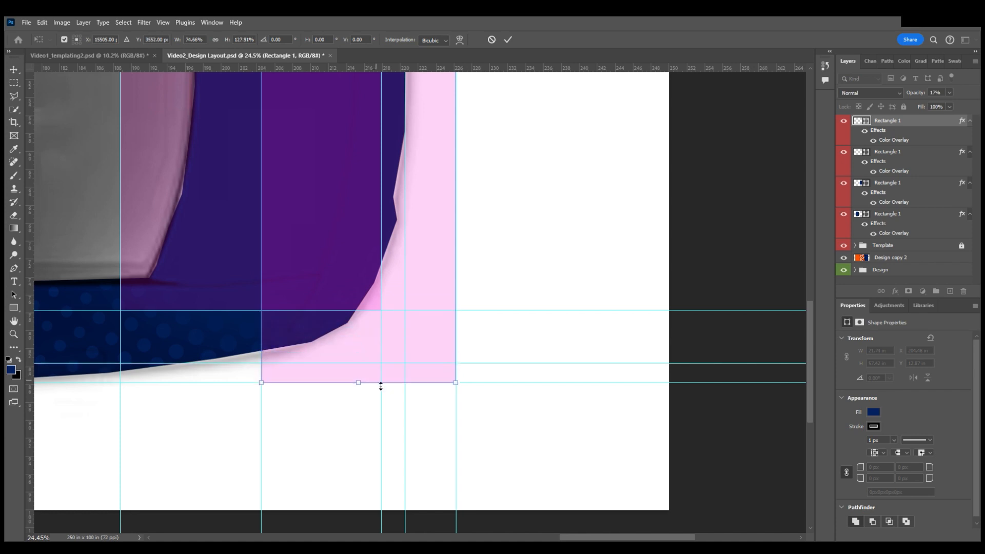
pyautogui.scroll(3, 413, 402)
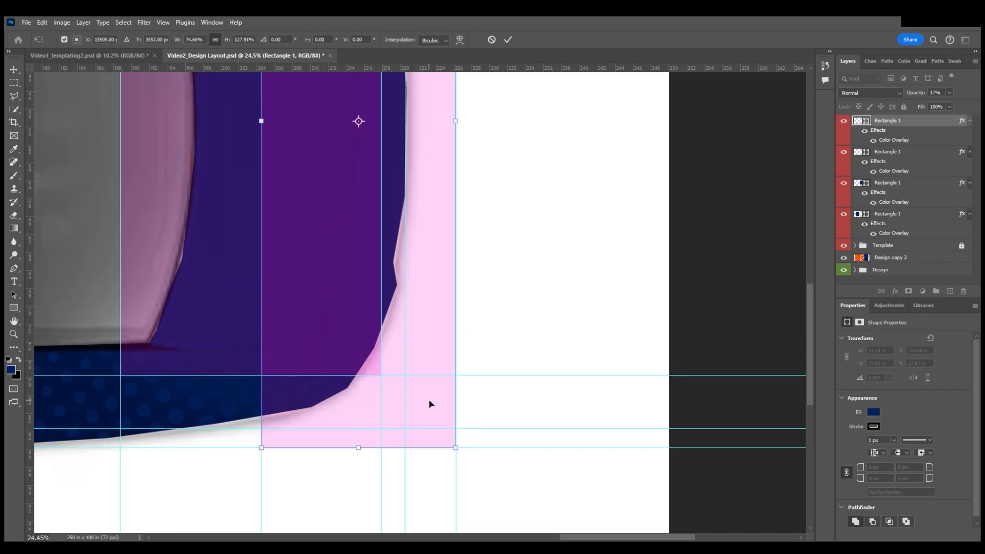
pyautogui.press('Return')
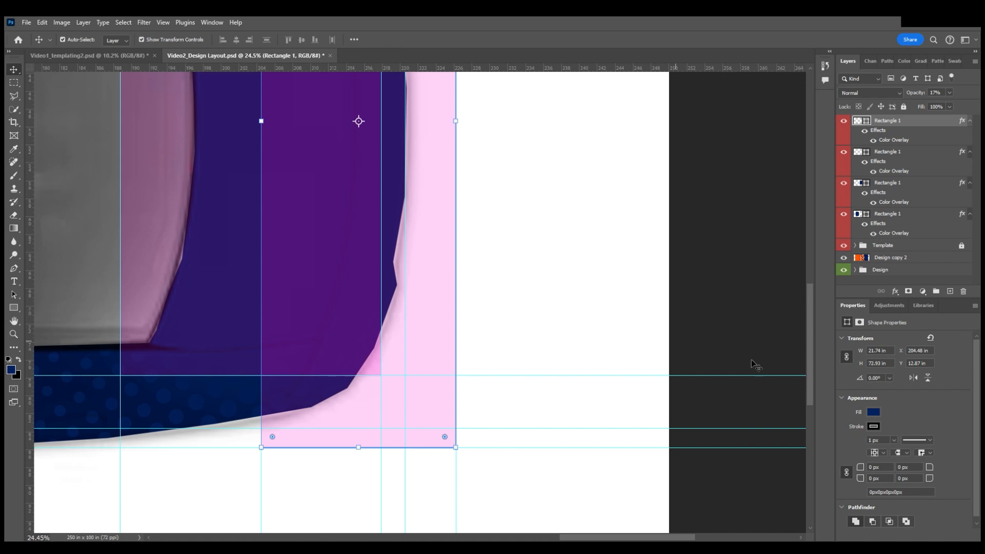
pyautogui.scroll(1, 447, 319)
pyautogui.scroll(-4, 411, 301)
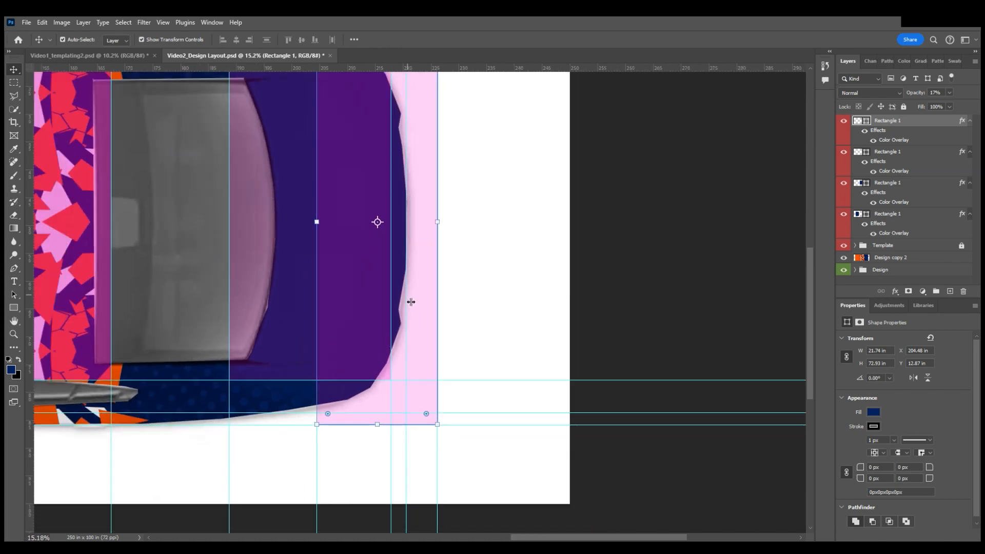
pyautogui.click(642, 289)
# Examine how the rear bumper rectangle covers the car's back end and overlaps the trunk rectangle.
pyautogui.scroll(1, 521, 352)
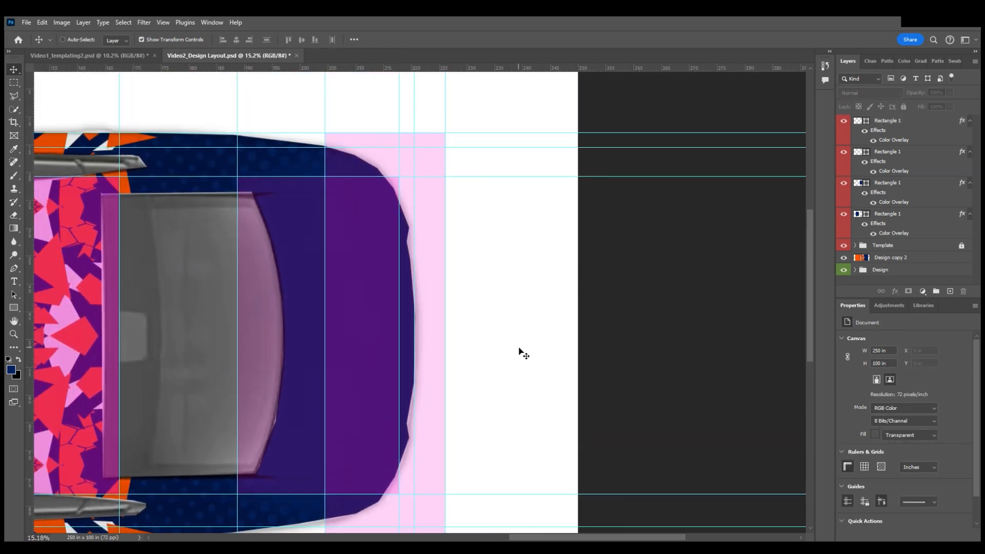
pyautogui.hscroll(-1, 492, 369)
pyautogui.hscroll(-1, 473, 379)
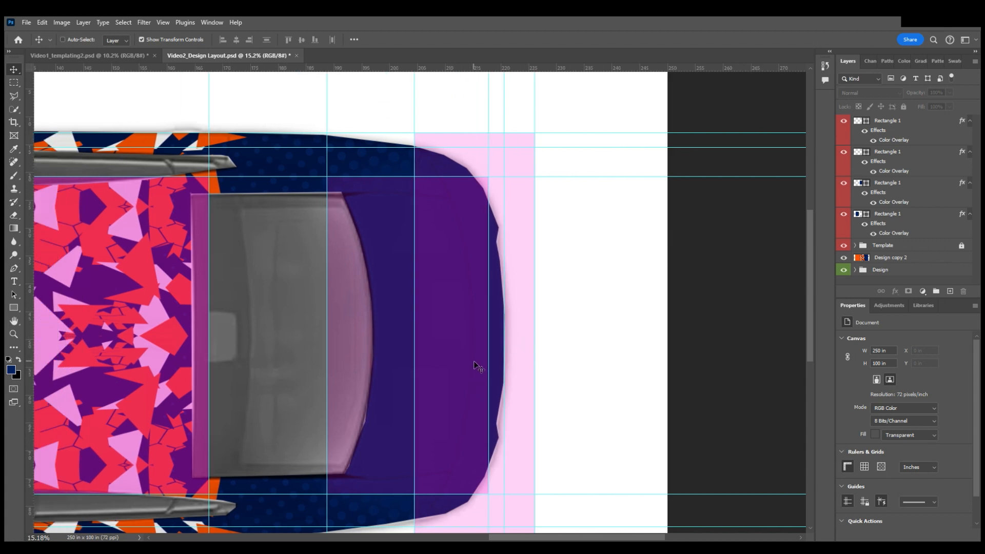
pyautogui.hscroll(-1, 477, 363)
pyautogui.scroll(-1, 474, 365)
pyautogui.scroll(-3, 473, 361)
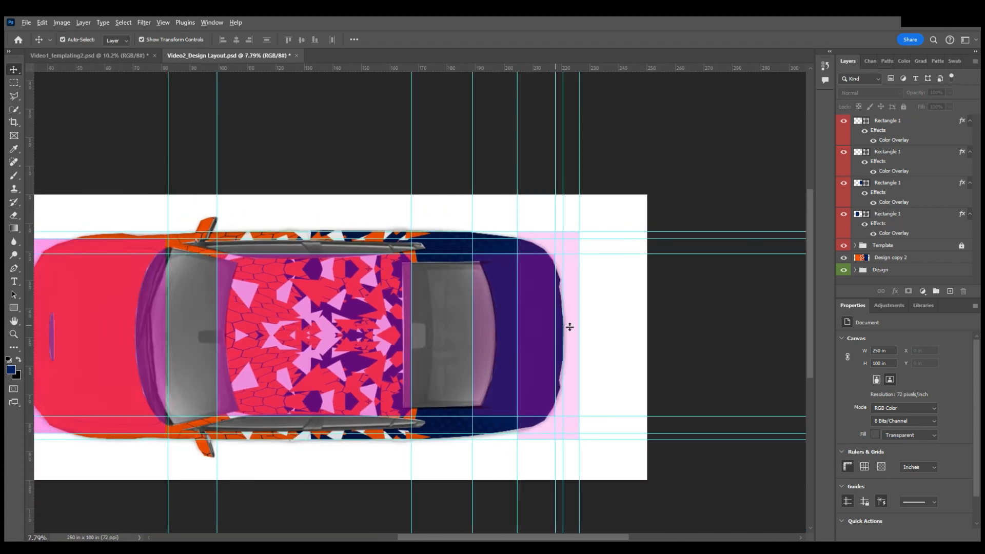
pyautogui.scroll(2, 495, 323)
pyautogui.hscroll(2, 518, 366)
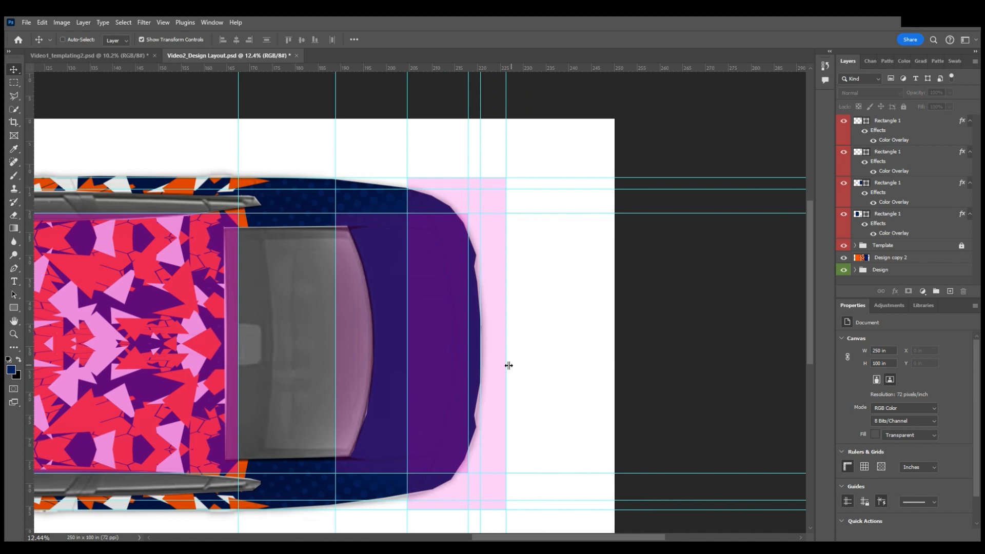
# Move the rear bumper rectangle off the car to compare it with the trunk rectangle, and return it to its guides.
pyautogui.click(493, 363)
pyautogui.moveTo(493, 364); pyautogui.dragTo(558, 329)
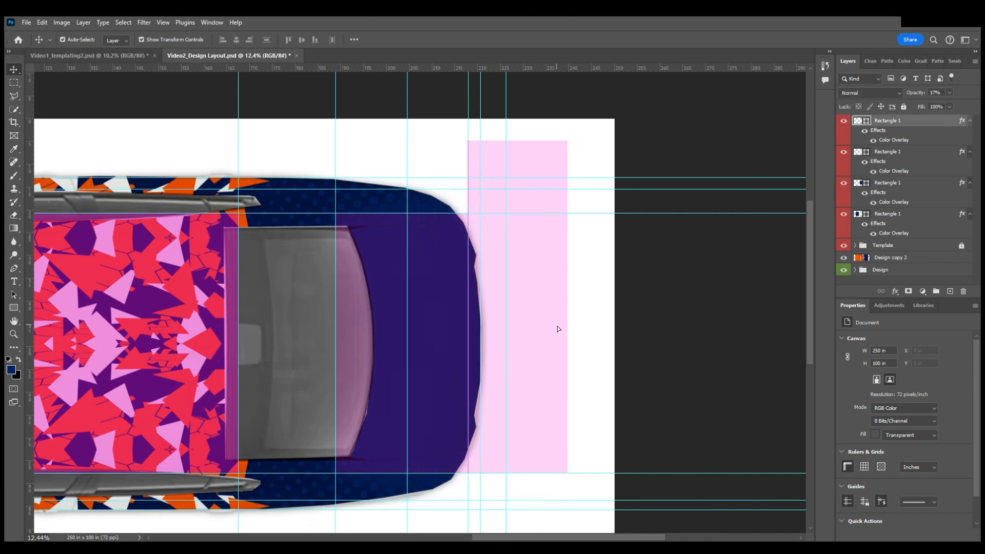
pyautogui.keyDown('shift'); pyautogui.click(440, 285); pyautogui.keyUp('shift')
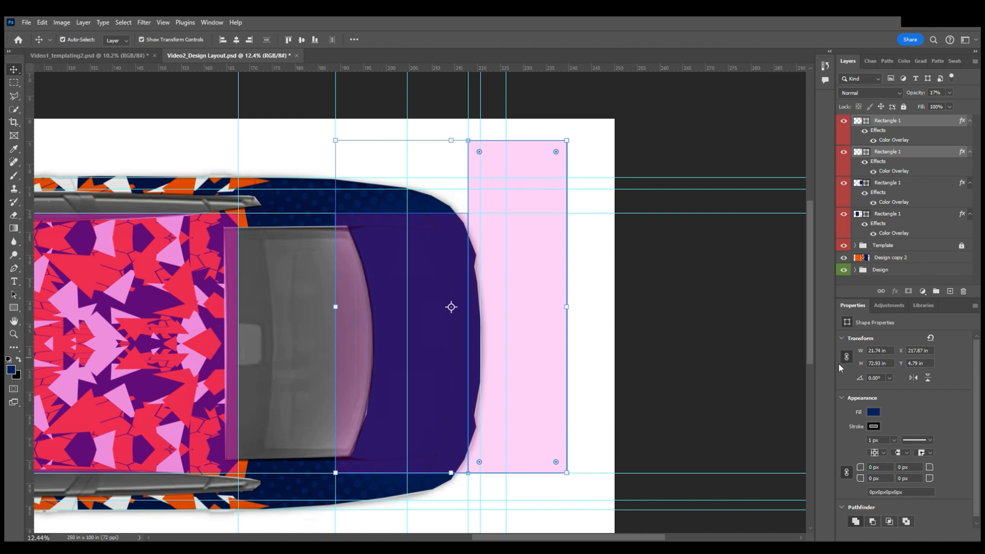
pyautogui.click(737, 372)
pyautogui.click(474, 311)
pyautogui.keyDown('shift'); pyautogui.click(440, 310); pyautogui.keyUp('shift')
pyautogui.click(681, 358)
pyautogui.moveTo(541, 301); pyautogui.dragTo(477, 335)
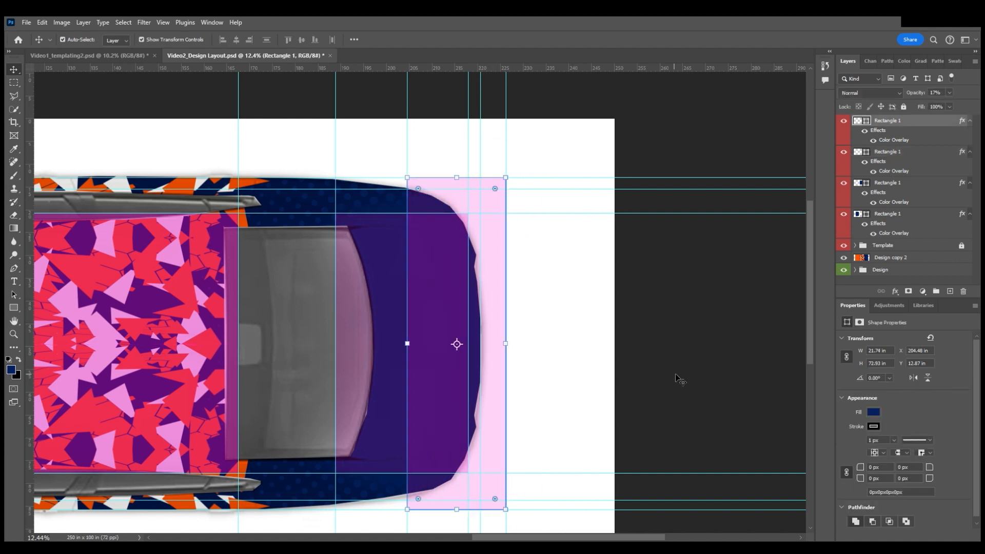
# Deselect the bumper rectangle and examine the panel coverage of the whole top view from hood to rear bumper.
pyautogui.click(679, 378)
pyautogui.hscroll(-2, 548, 382)
pyautogui.hscroll(-5, 444, 358)
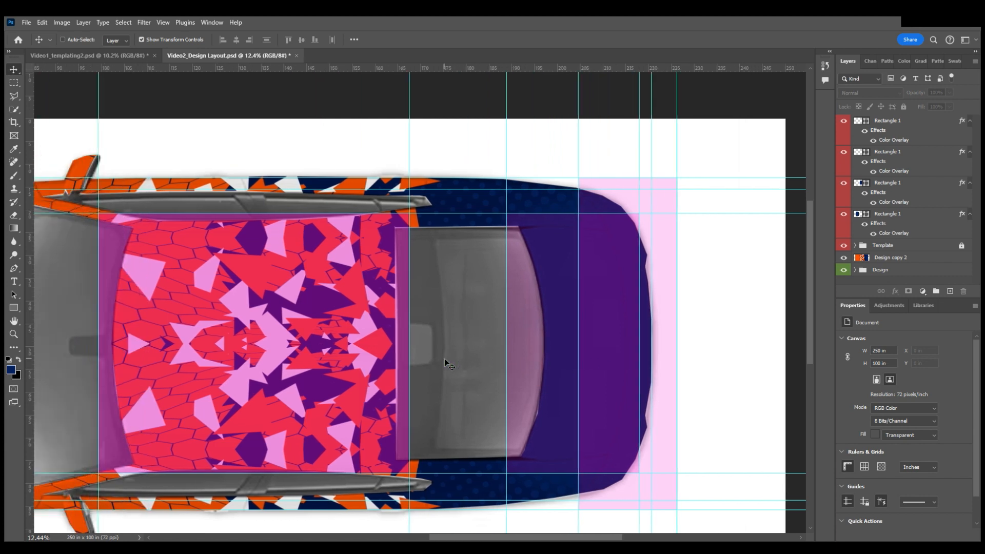
pyautogui.scroll(-1, 436, 355)
pyautogui.scroll(-3, 513, 384)
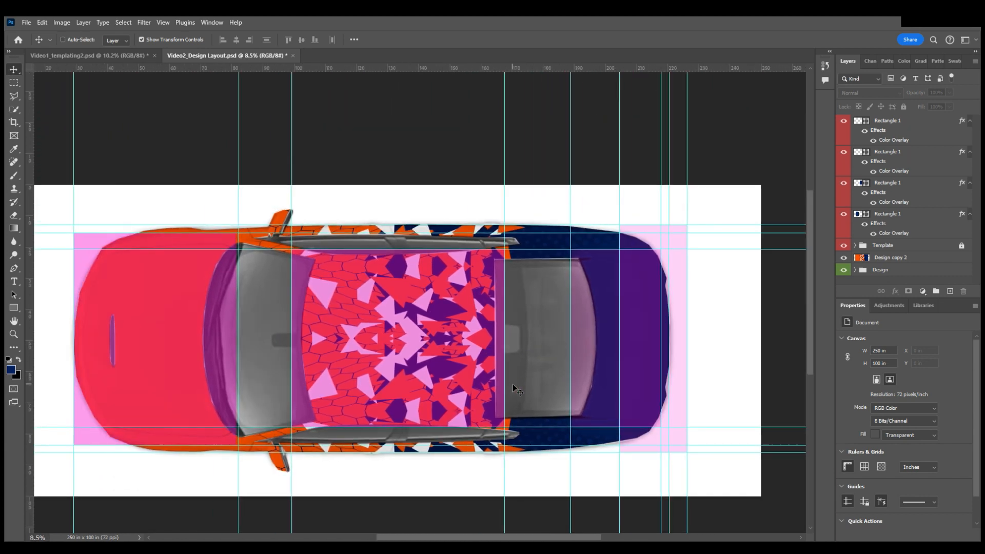
pyautogui.scroll(-1, 512, 384)
pyautogui.hscroll(1, 513, 384)
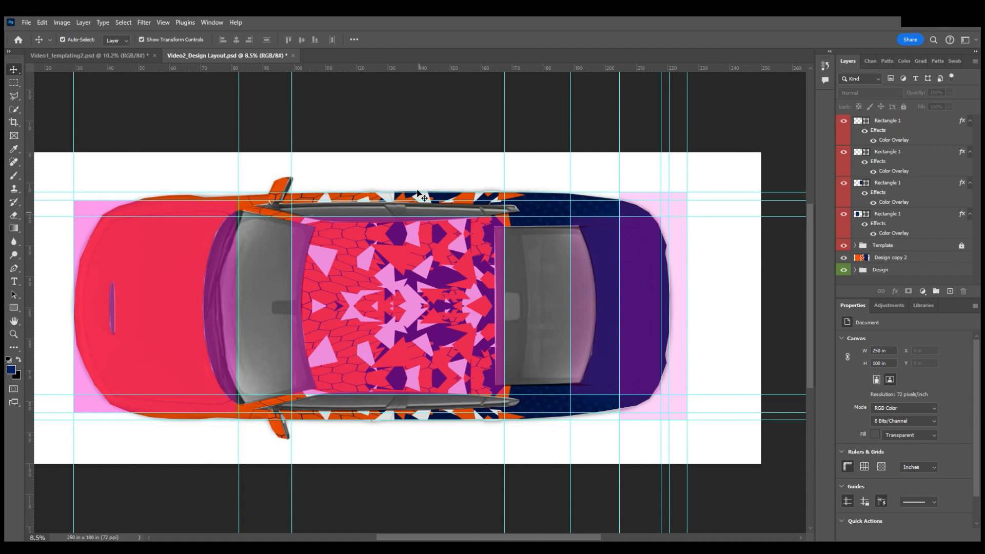
pyautogui.scroll(-1, 401, 287)
pyautogui.hscroll(-2, 402, 302)
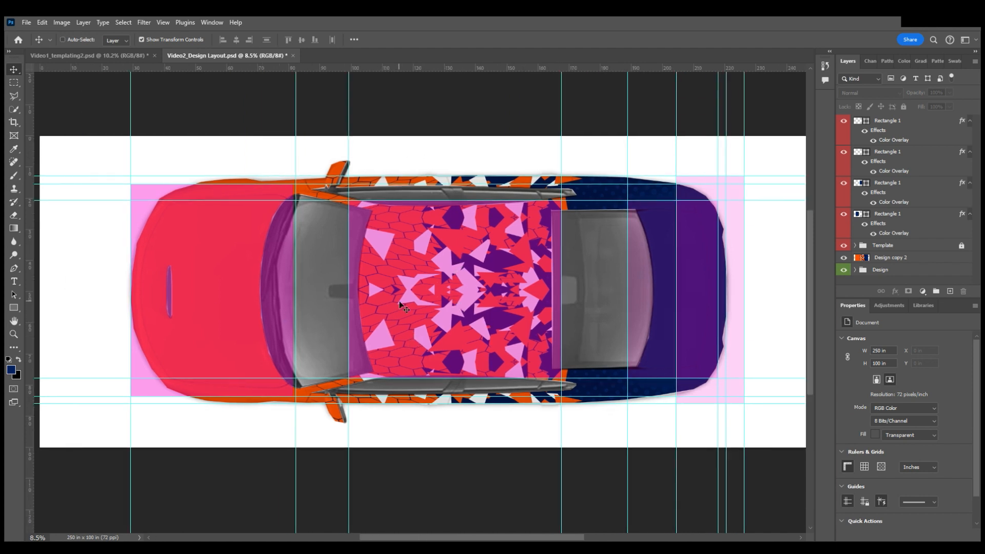
pyautogui.hscroll(-1, 403, 323)
pyautogui.hscroll(2, 398, 350)
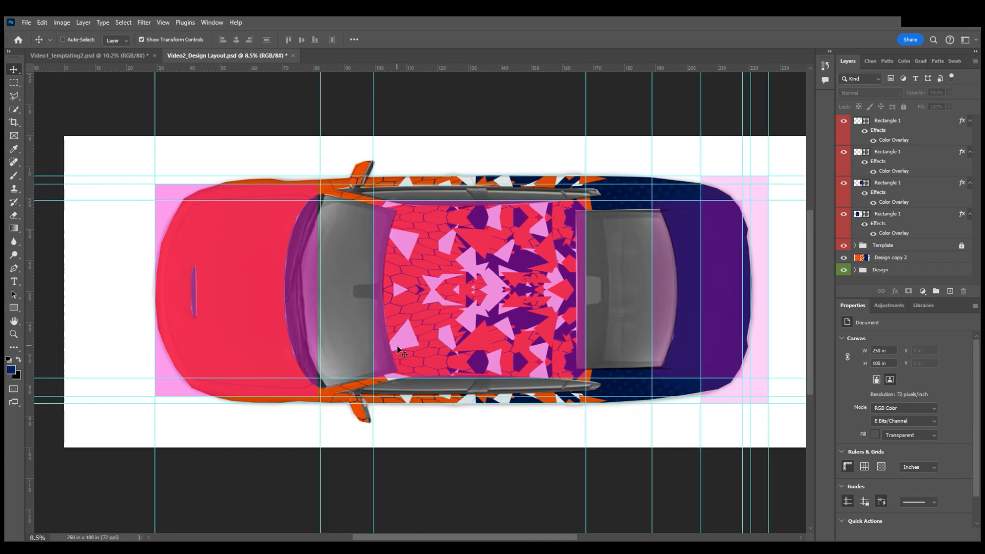
# Switch to the side view document Video1_templating2.psd and add horizontal guides along the roof's top and the lower edge of the doors.
pyautogui.click(131, 55)
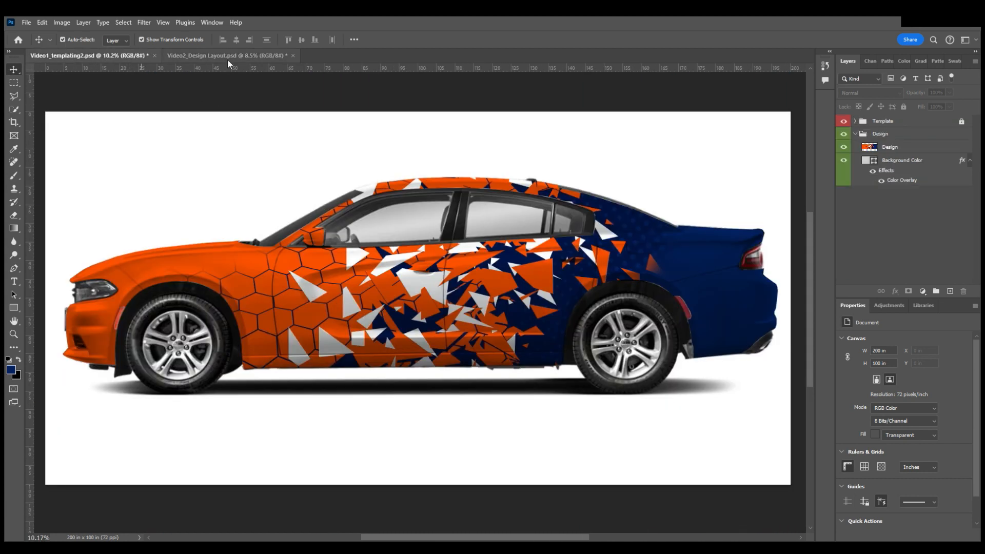
pyautogui.hscroll(-2, 295, 245)
pyautogui.hscroll(2, 256, 295)
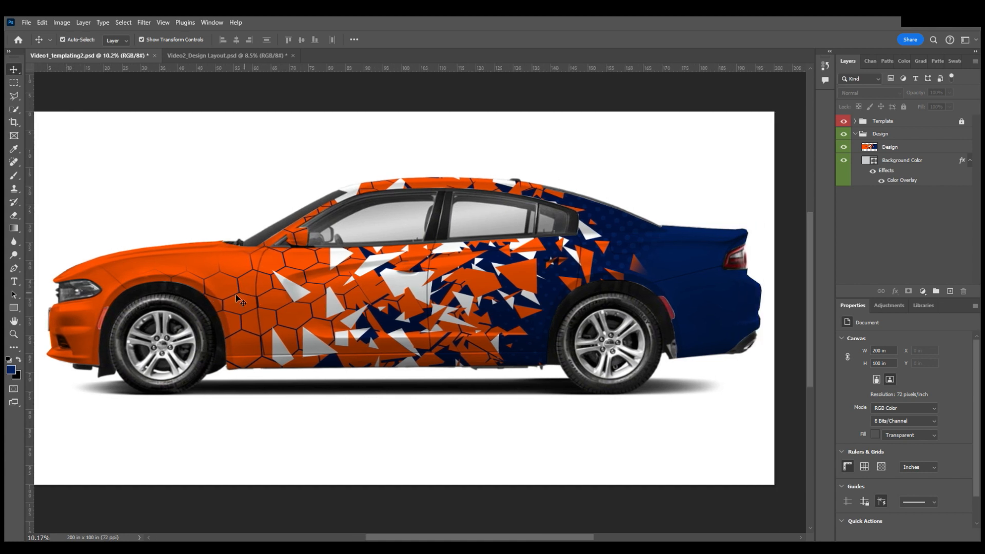
pyautogui.scroll(-3, 290, 335)
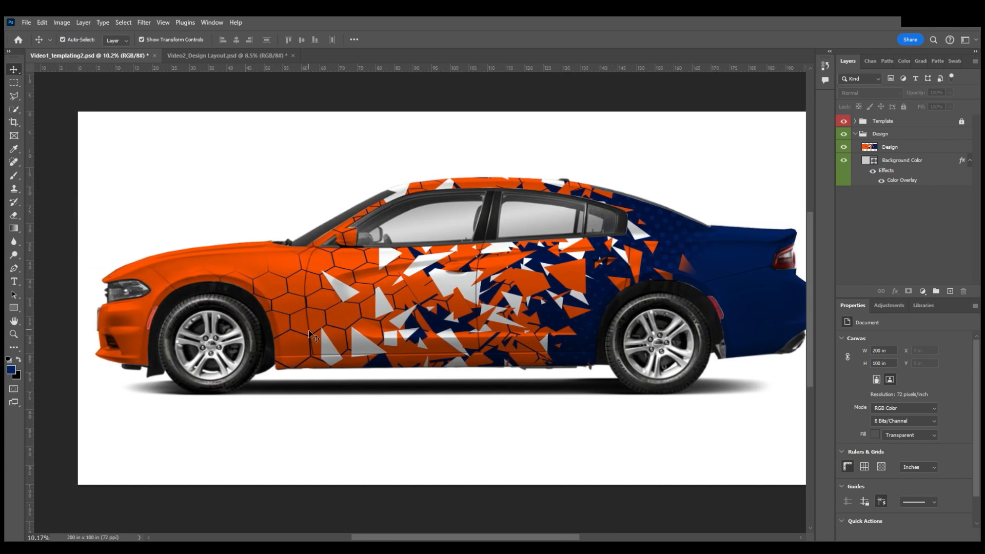
pyautogui.hscroll(1, 310, 332)
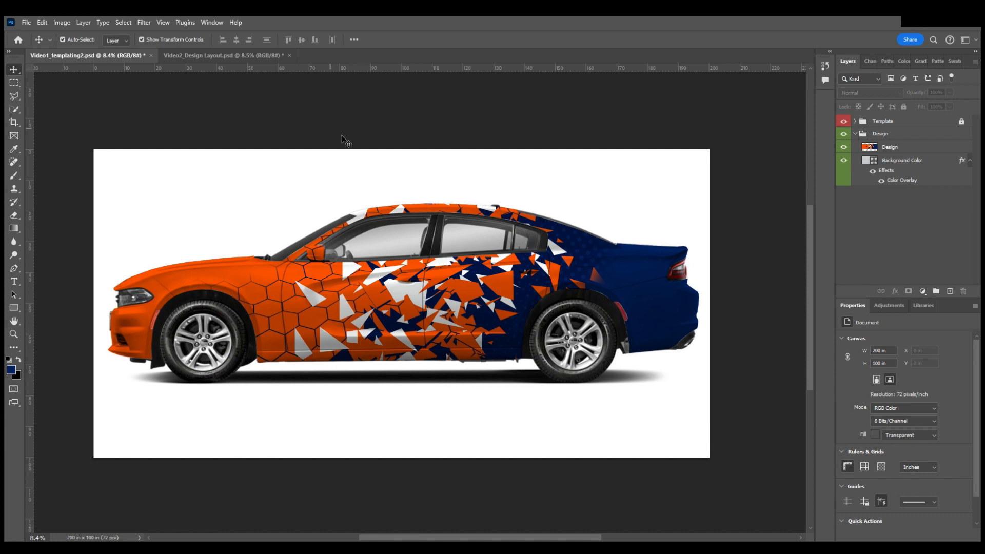
pyautogui.scroll(1, 373, 159)
pyautogui.scroll(-1, 367, 97)
pyautogui.moveTo(378, 67); pyautogui.dragTo(404, 196)
pyautogui.moveTo(391, 69); pyautogui.dragTo(397, 368)
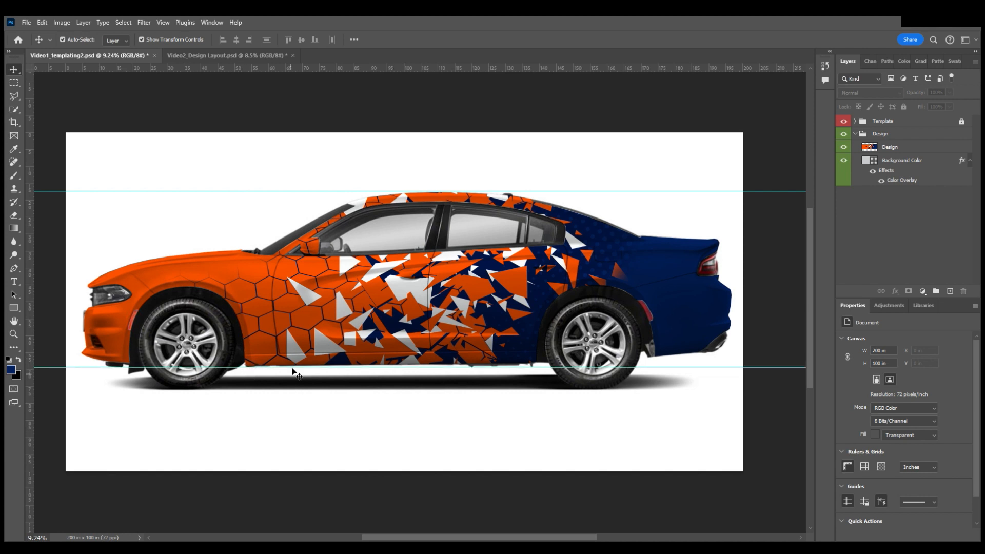
# Add vertical guides at the rear edge of the headlight and at the rear tip of the trunk on the side view.
pyautogui.moveTo(31, 214); pyautogui.dragTo(15, 237)
pyautogui.moveTo(31, 268); pyautogui.dragTo(131, 270)
pyautogui.moveTo(30, 260); pyautogui.dragTo(723, 277)
pyautogui.hscroll(5, 609, 339)
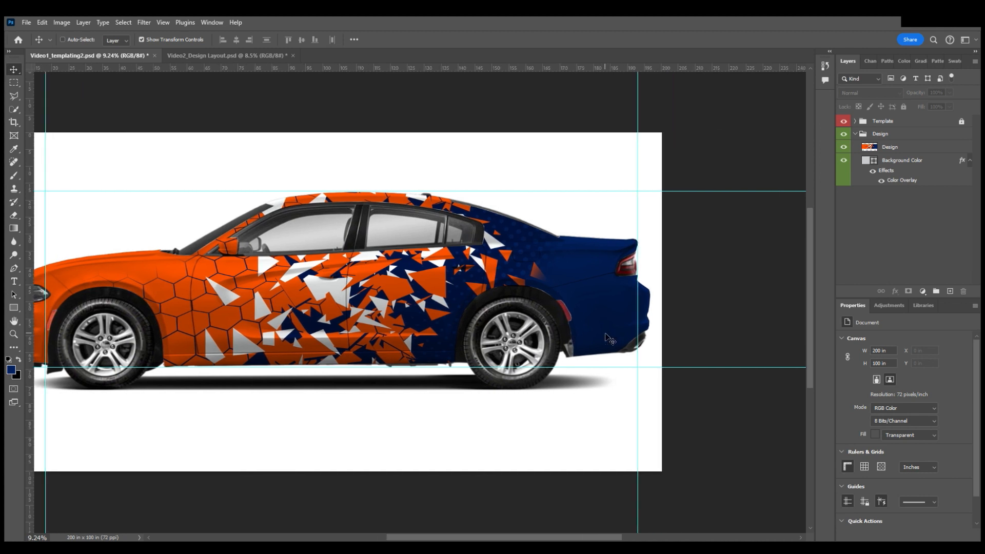
pyautogui.hscroll(-7, 545, 328)
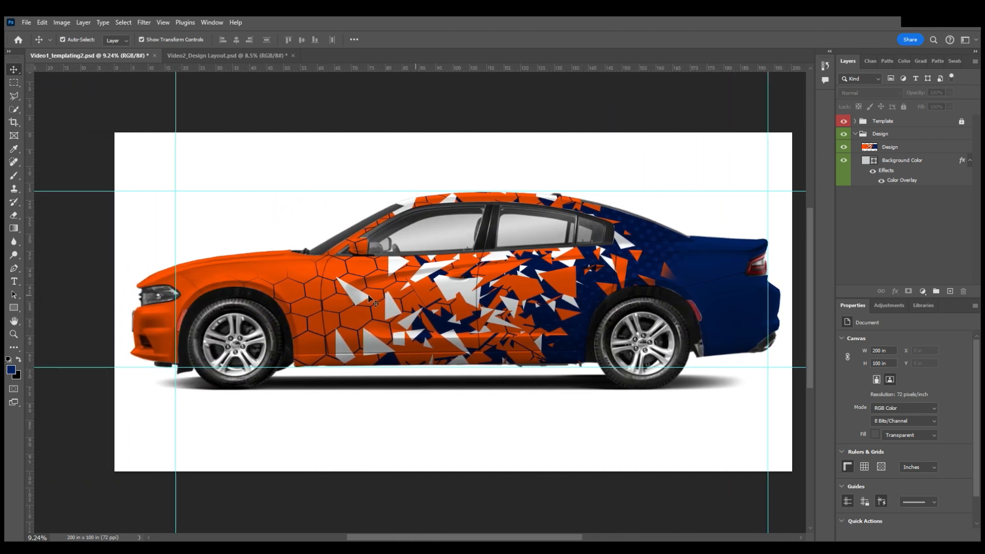
pyautogui.hscroll(1, 272, 289)
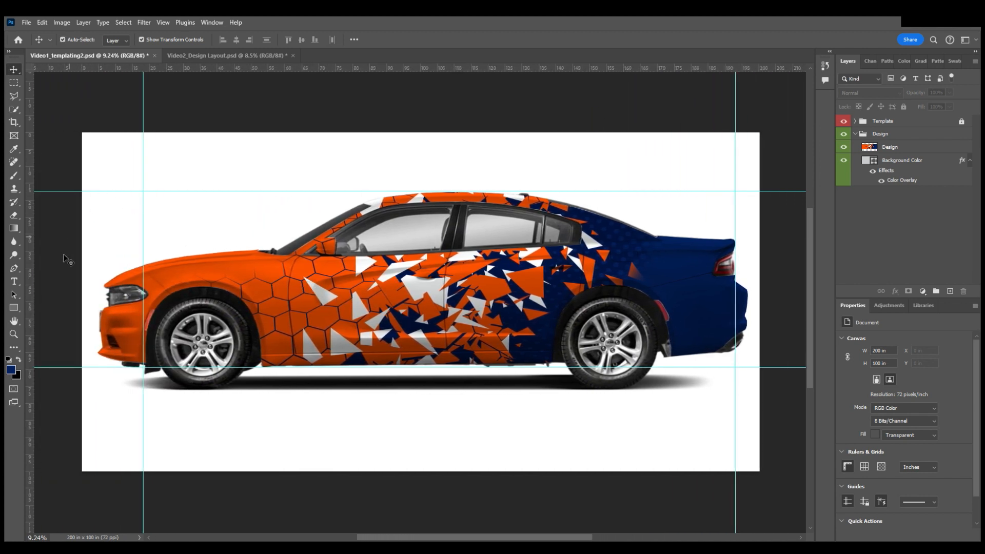
# Add an outer vertical guide slightly ahead of the headlight guide and an outer horizontal guide slightly above the roof guide.
pyautogui.moveTo(32, 289); pyautogui.dragTo(148, 289)
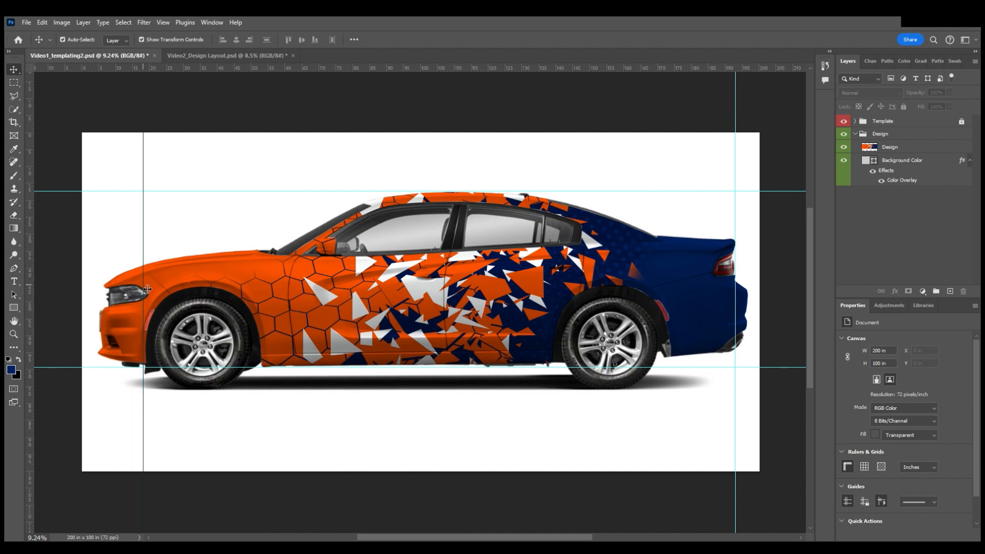
pyautogui.moveTo(147, 289); pyautogui.dragTo(137, 289)
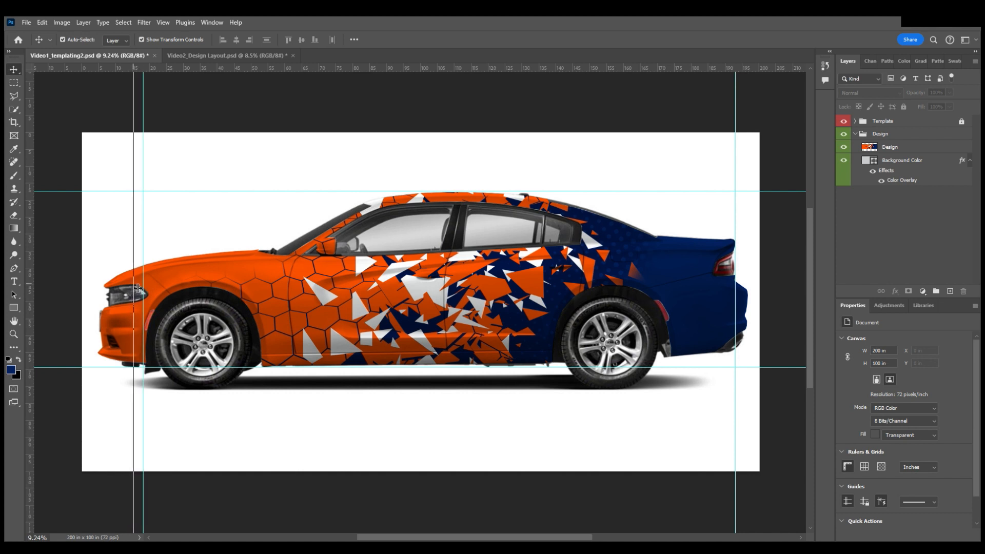
pyautogui.moveTo(137, 287); pyautogui.dragTo(137, 288)
pyautogui.moveTo(102, 69); pyautogui.dragTo(134, 185)
# Add an outer vertical guide slightly behind the trunk guide and an outer horizontal guide slightly below the lower door guide.
pyautogui.moveTo(29, 170); pyautogui.dragTo(739, 238)
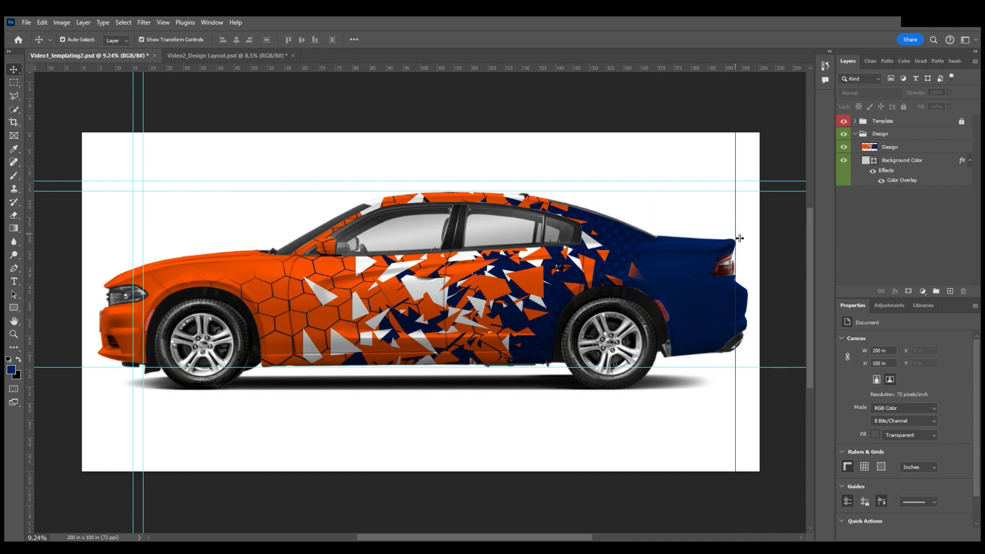
pyautogui.moveTo(739, 238); pyautogui.dragTo(750, 235)
pyautogui.moveTo(445, 69); pyautogui.dragTo(403, 371)
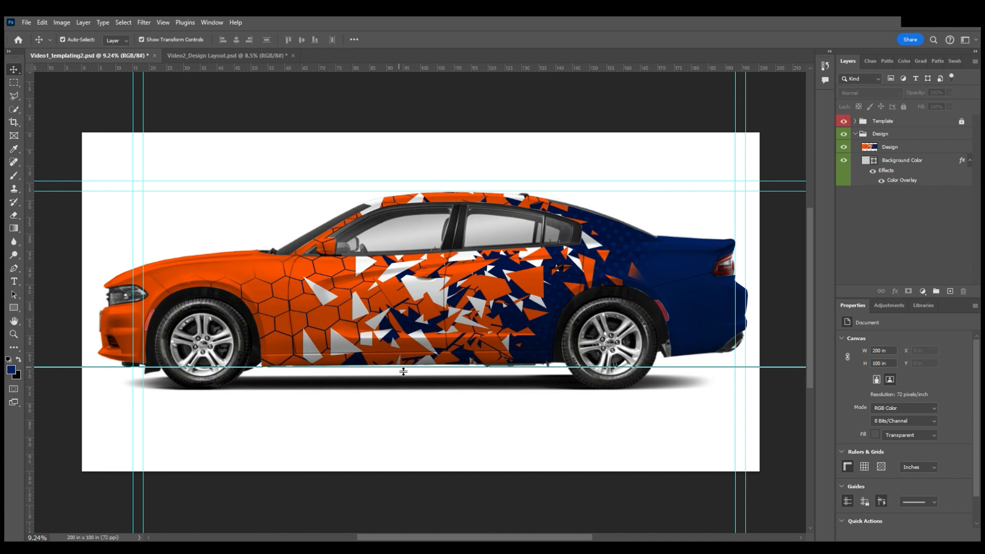
pyautogui.moveTo(403, 371); pyautogui.dragTo(403, 381)
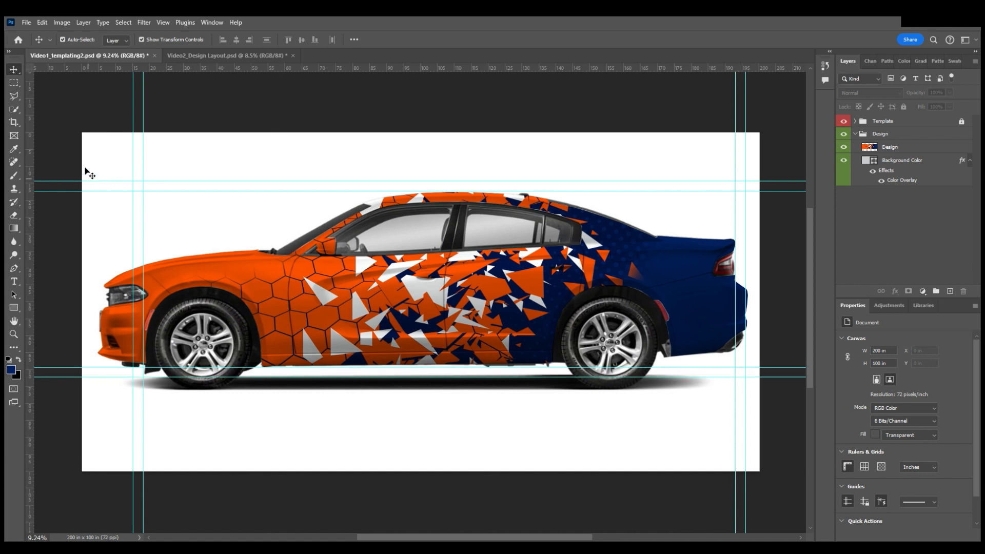
# Copy the hood rectangle from Video2_Design Layout.psd into the side view document, aligning it with the outer front and upper guides.
pyautogui.click(229, 53)
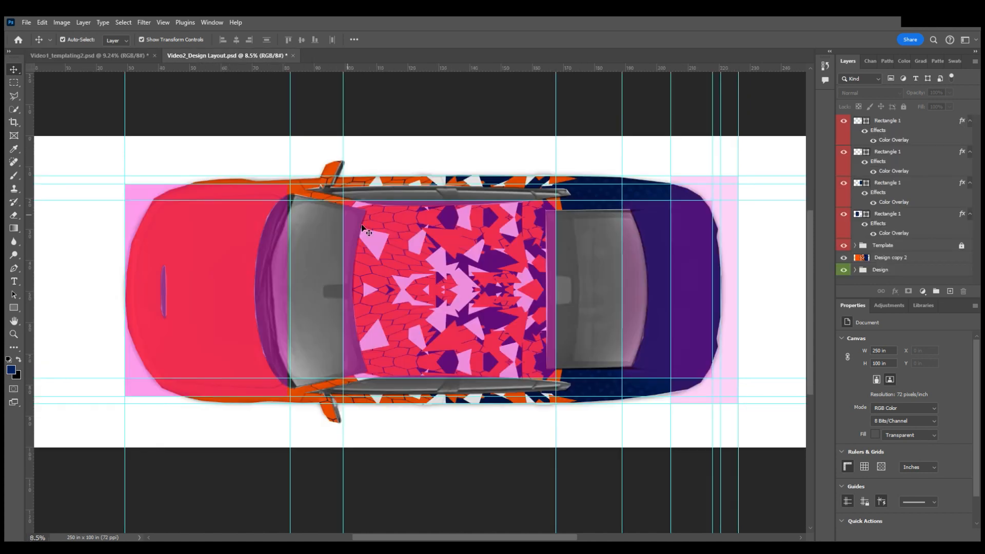
pyautogui.click(186, 254)
pyautogui.click(90, 56)
pyautogui.moveTo(139, 105); pyautogui.dragTo(210, 252)
# Resize the copied rectangle to 180.74 by 57.81 in, fitting it to the outer lower and rear guides, and deselect it.
pyautogui.moveTo(229, 422); pyautogui.dragTo(237, 386)
pyautogui.moveTo(318, 282); pyautogui.dragTo(752, 298)
pyautogui.click(14, 70)
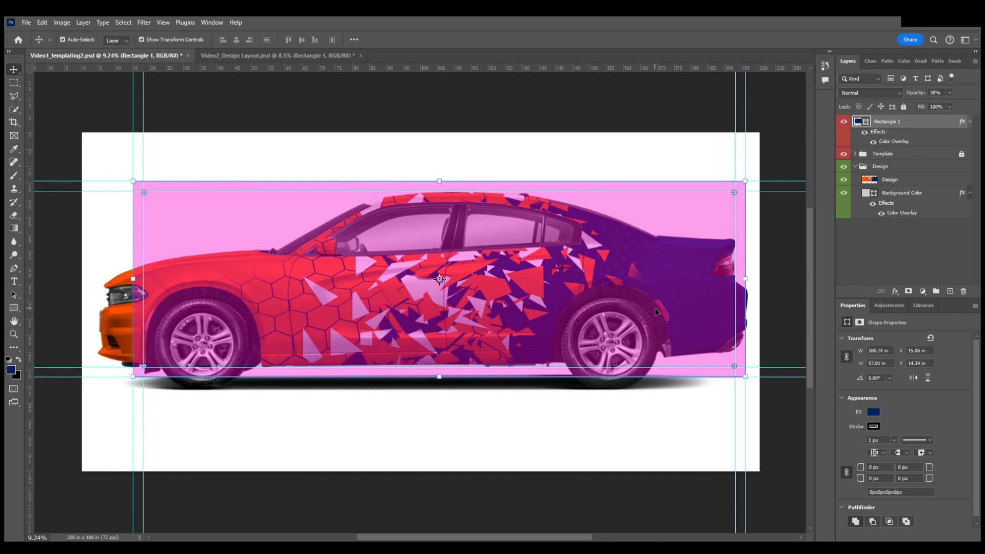
pyautogui.click(545, 112)
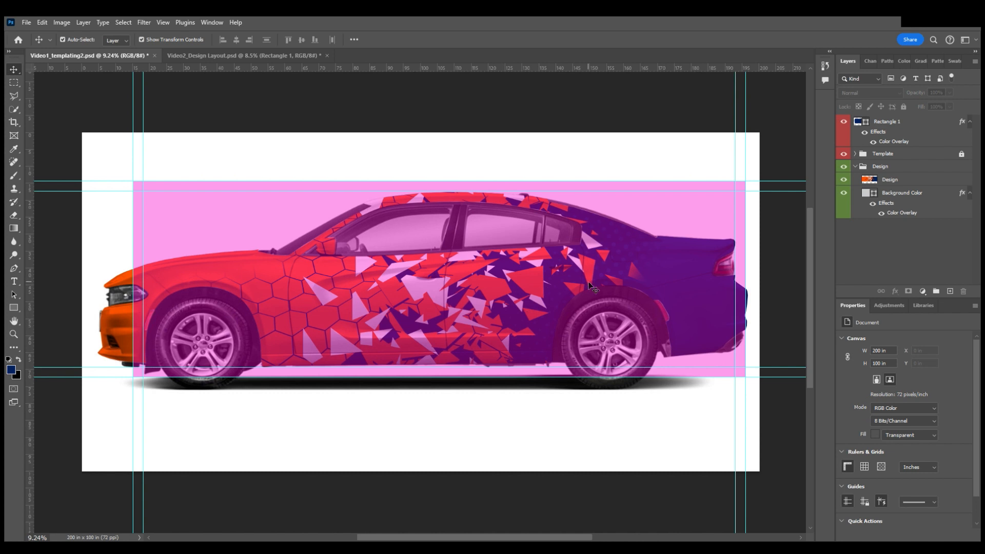
# Resize the side view's magenta rectangle to 57.08 in high between the outer upper and lower guides, and deselect it.
pyautogui.click(532, 329)
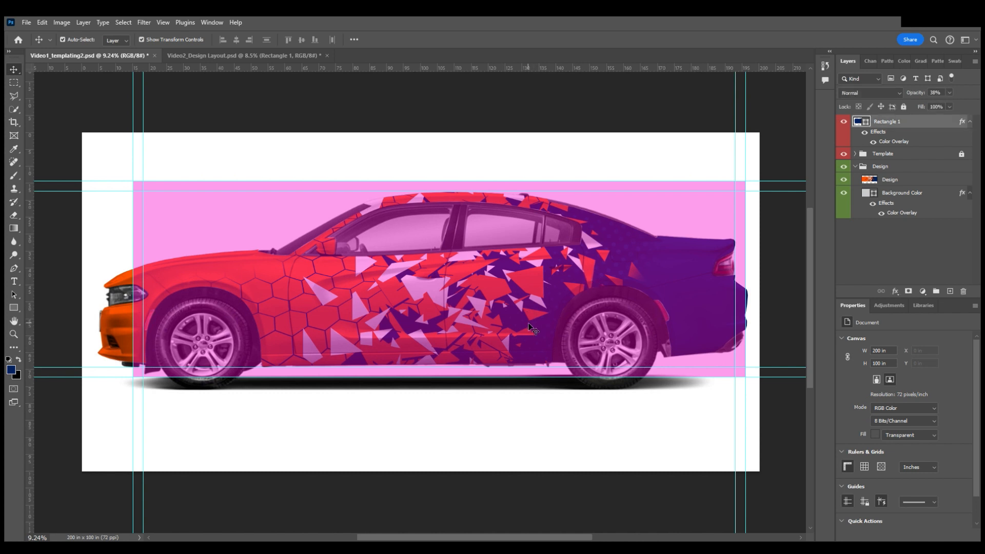
pyautogui.scroll(1, 445, 185)
pyautogui.click(444, 187)
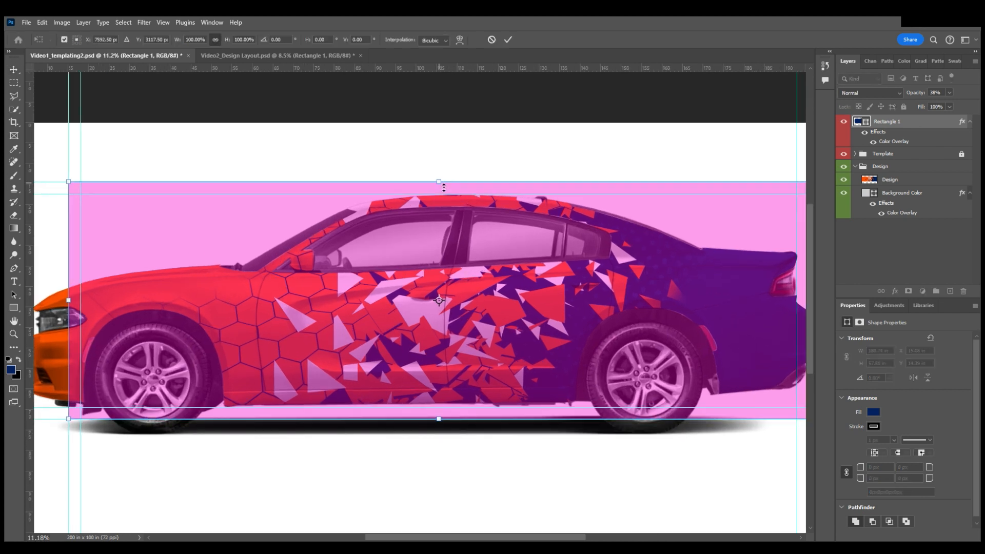
pyautogui.moveTo(443, 189); pyautogui.dragTo(445, 191)
pyautogui.press('Return')
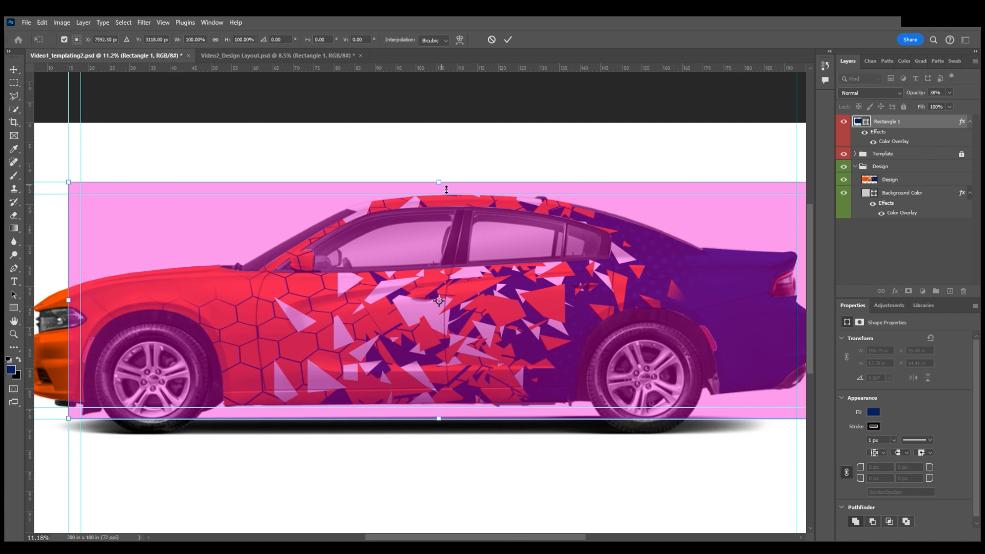
pyautogui.moveTo(446, 191); pyautogui.dragTo(446, 190)
pyautogui.scroll(3, 447, 432)
pyautogui.moveTo(435, 424); pyautogui.dragTo(440, 420)
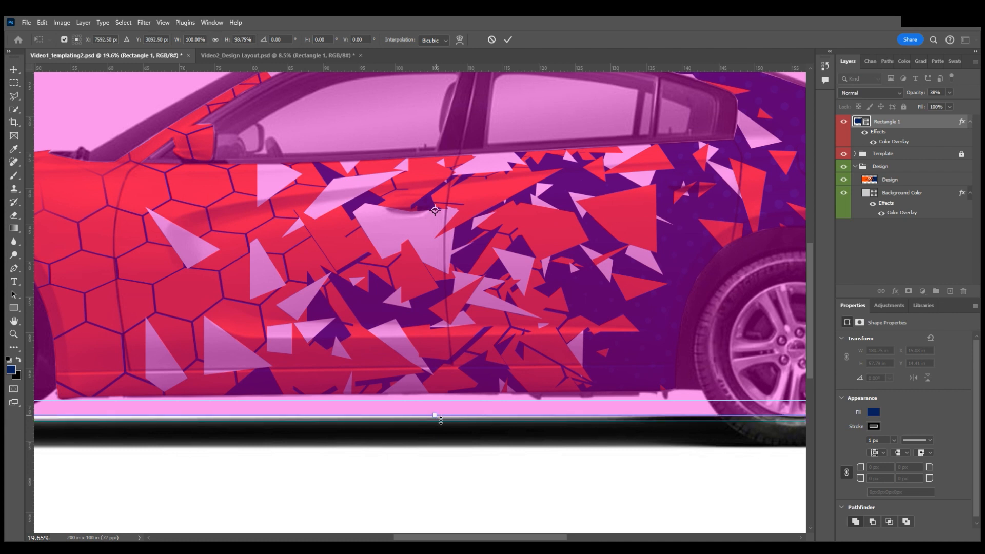
pyautogui.scroll(-4, 426, 402)
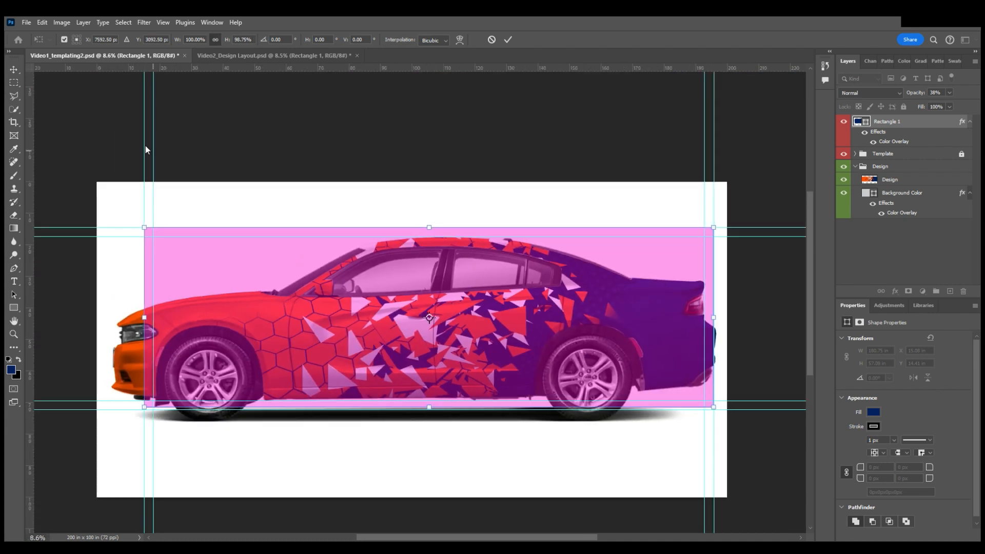
pyautogui.click(14, 70)
pyautogui.click(120, 116)
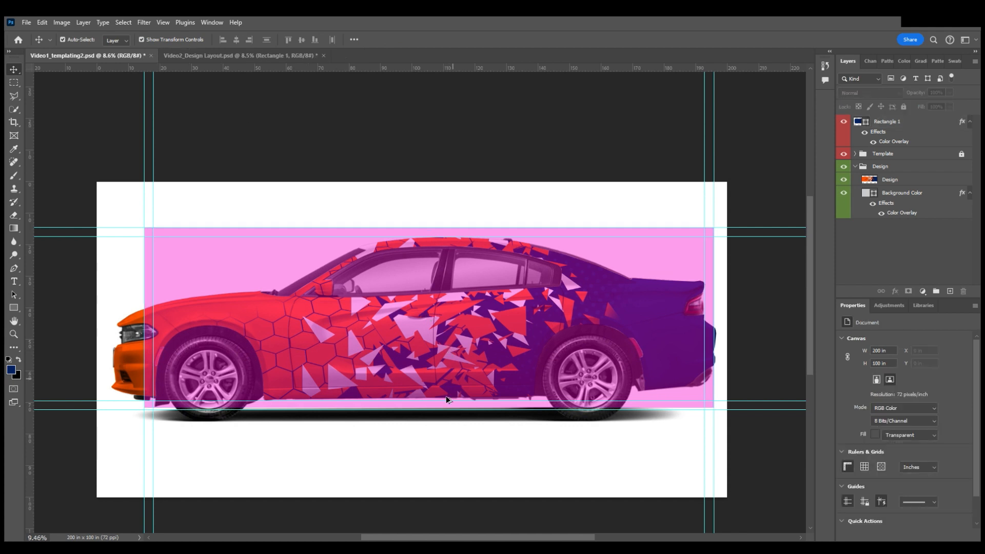
pyautogui.scroll(3, 445, 395)
pyautogui.scroll(-3, 425, 372)
pyautogui.hscroll(-2, 426, 372)
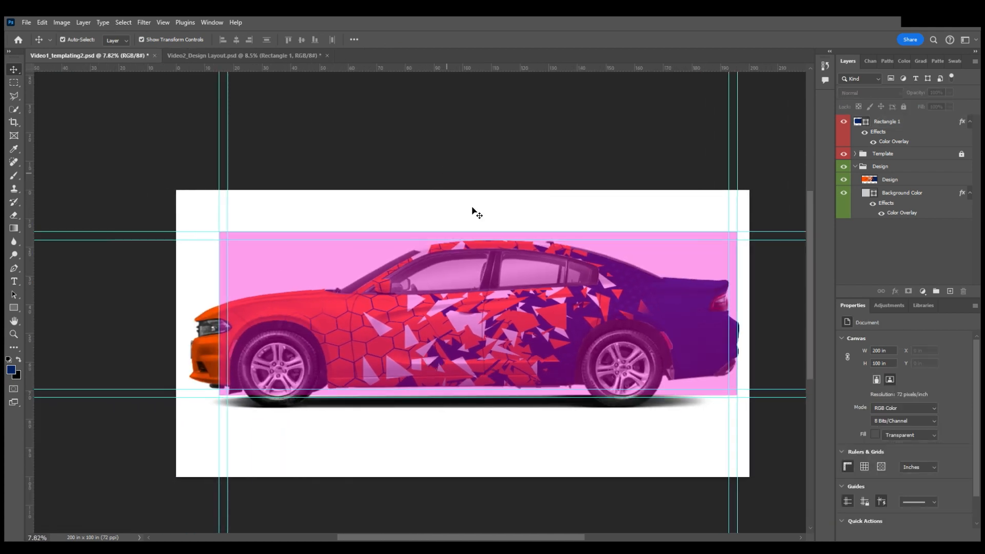
pyautogui.hscroll(2, 475, 333)
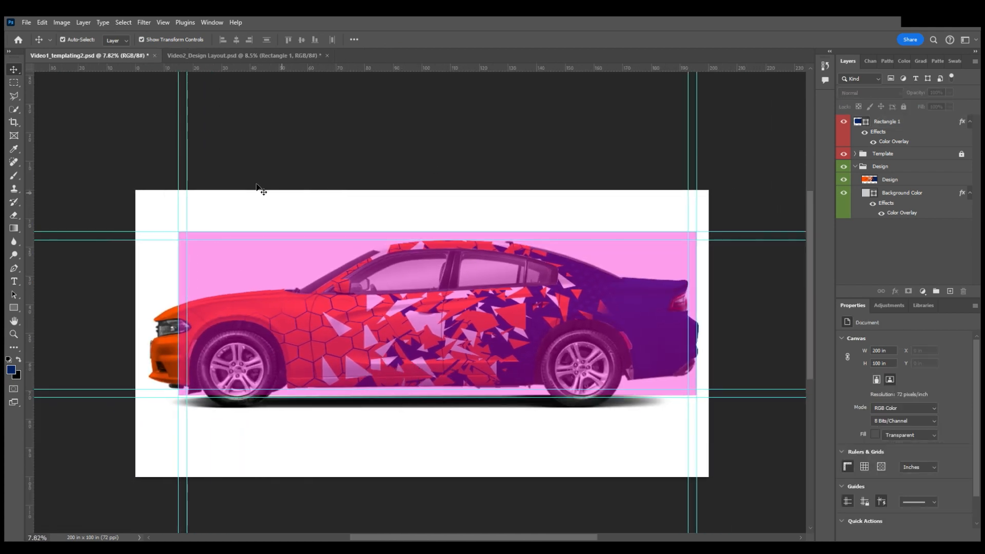
pyautogui.click(263, 55)
pyautogui.click(90, 56)
# Hide the magenta rectangle covering the side view and deselect it.
pyautogui.click(407, 294)
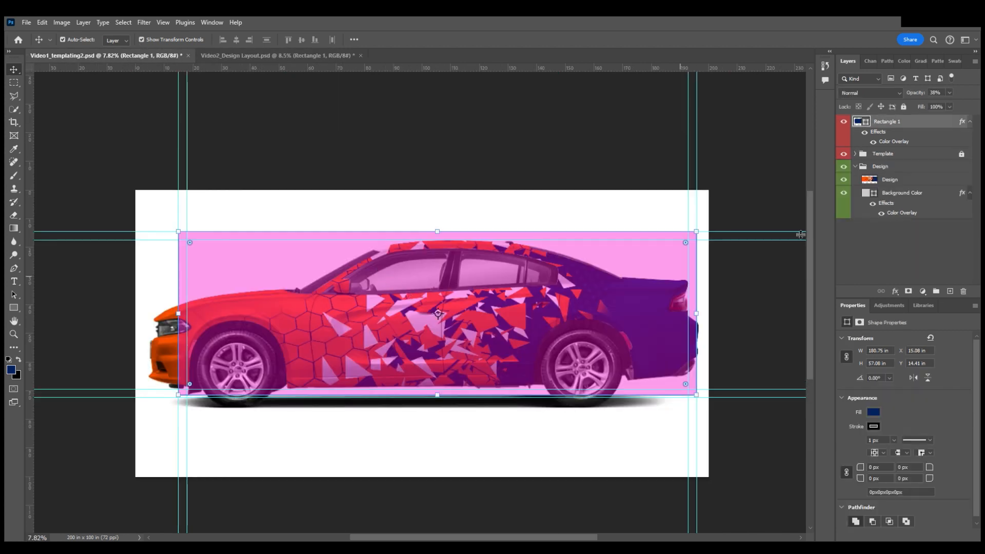
pyautogui.click(847, 123)
pyautogui.click(506, 149)
pyautogui.hscroll(-2, 324, 291)
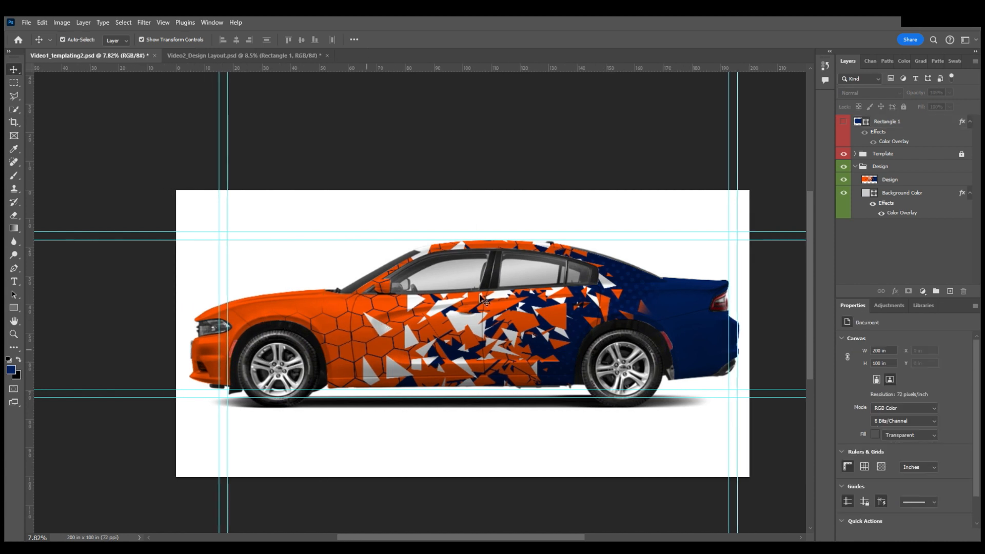
pyautogui.hscroll(-2, 516, 223)
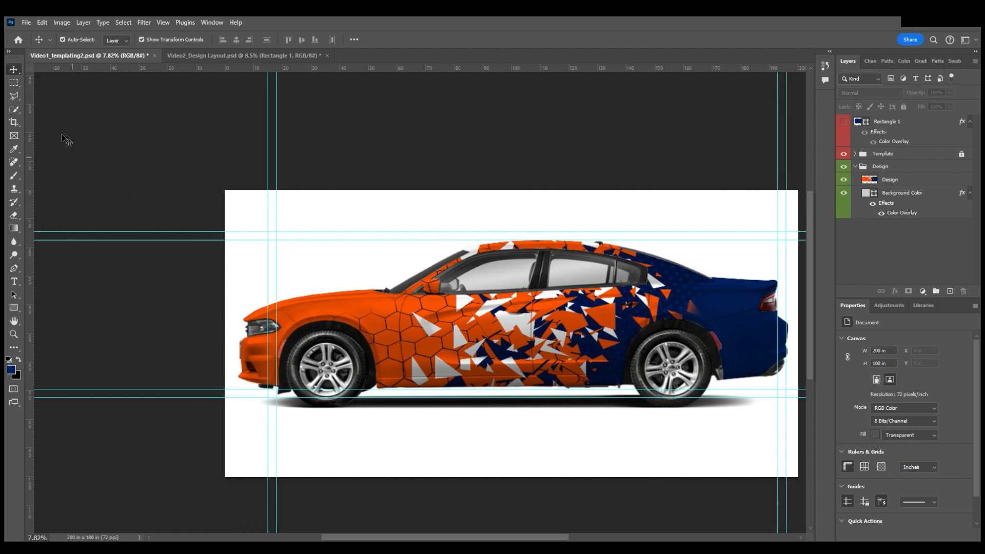
pyautogui.scroll(-3, 278, 255)
pyautogui.scroll(7, 266, 301)
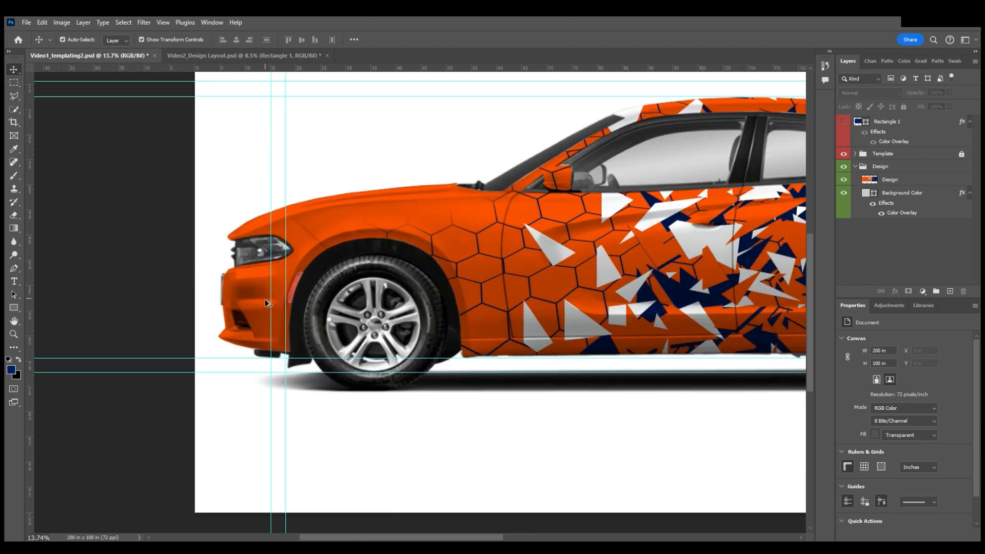
# Switch to Video2_Design Layout.psd and add a horizontal guide along the front fender's upper outer edge in the top view, leaving no layer selected.
pyautogui.click(263, 57)
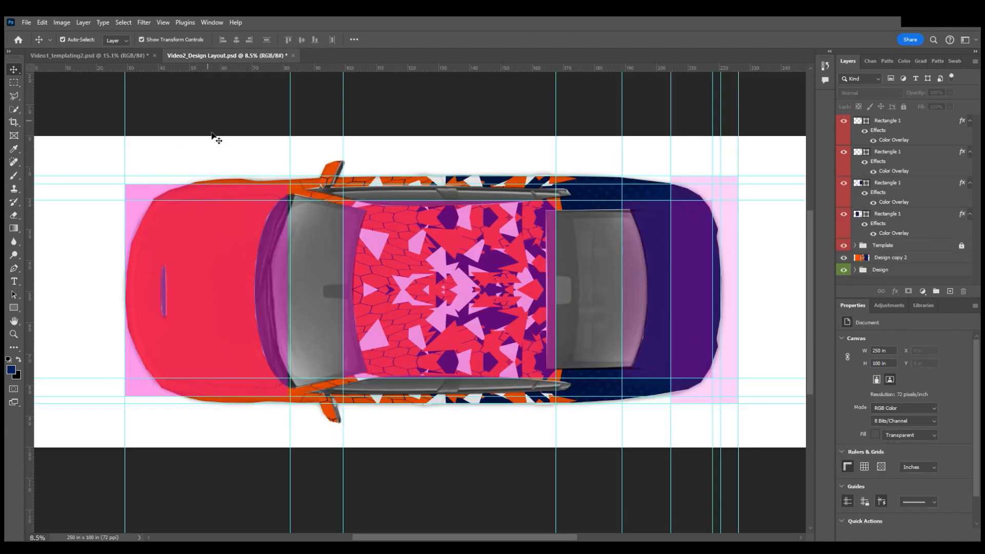
pyautogui.hscroll(-2, 211, 140)
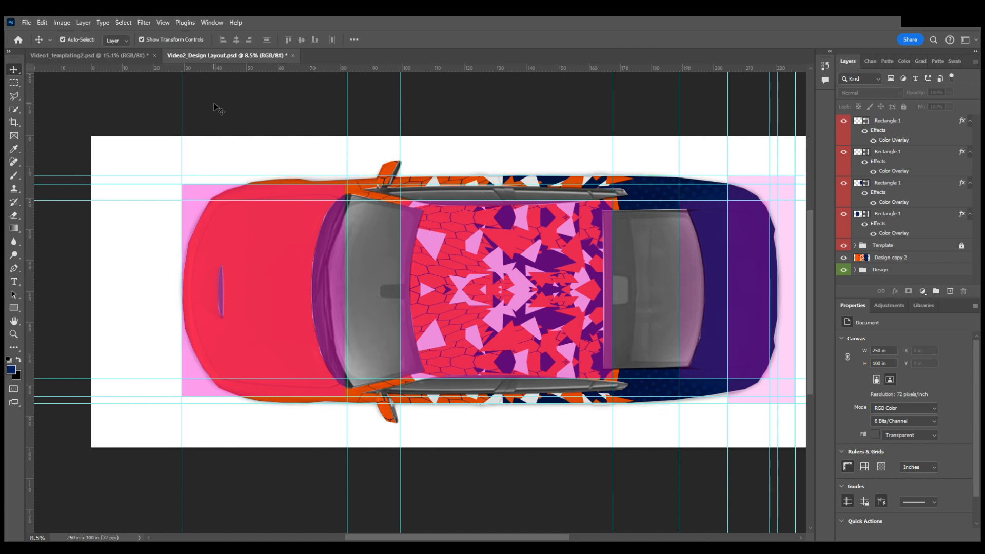
pyautogui.moveTo(227, 70); pyautogui.dragTo(231, 184)
pyautogui.scroll(6, 264, 181)
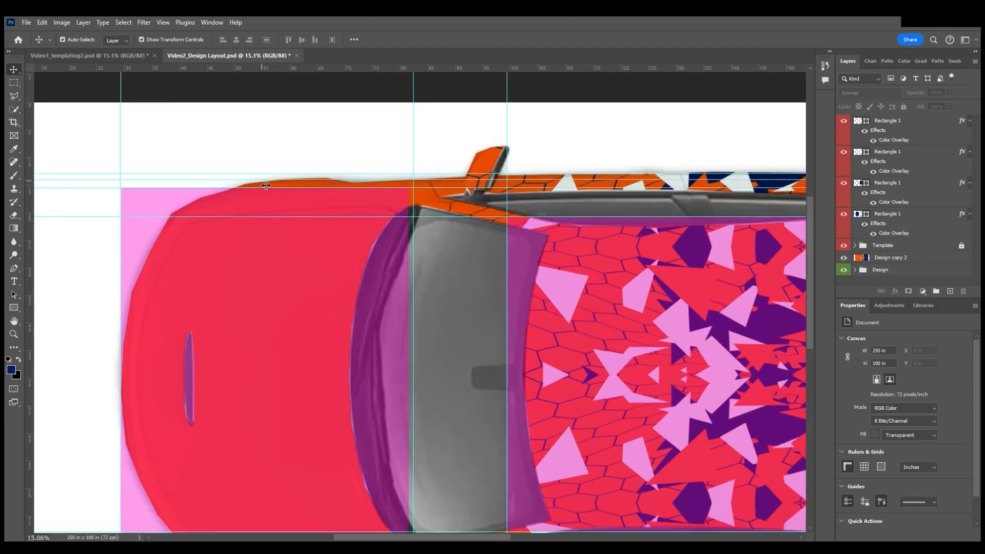
pyautogui.click(332, 179)
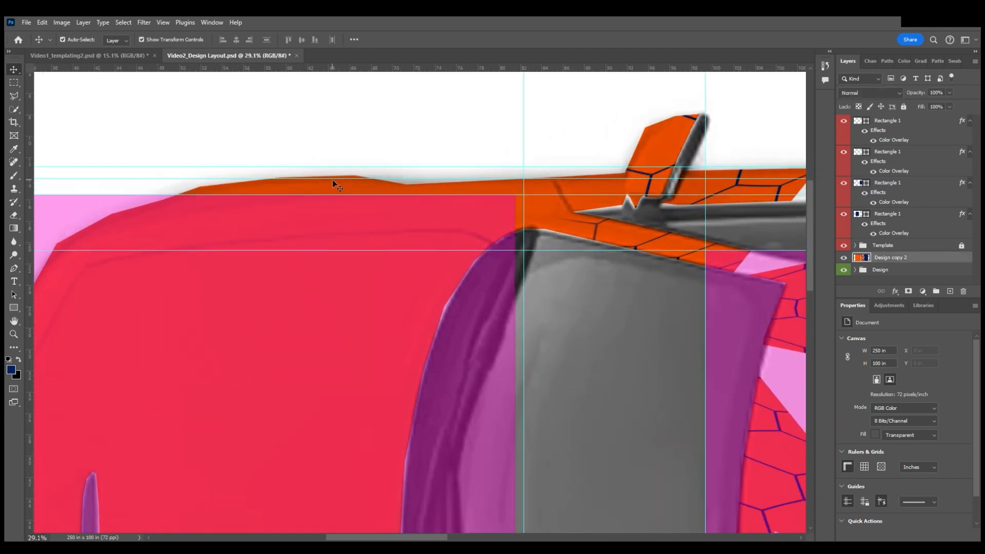
pyautogui.scroll(-4, 246, 210)
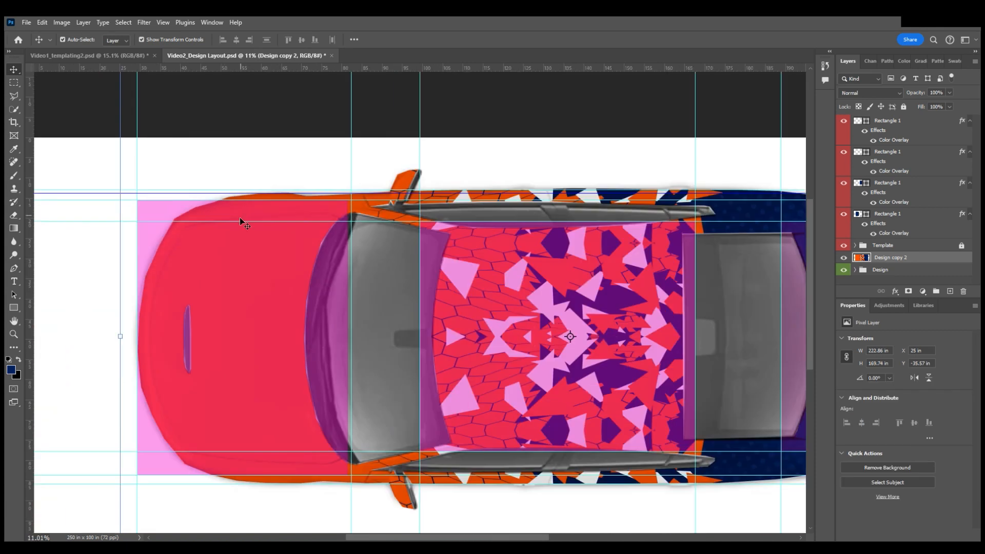
pyautogui.scroll(-5, 249, 223)
pyautogui.hscroll(8, 250, 226)
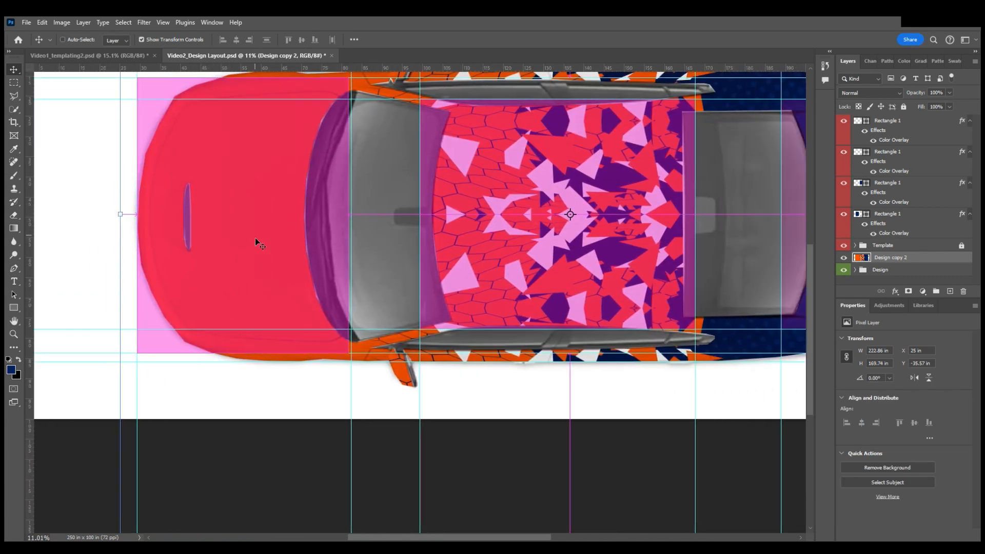
pyautogui.scroll(4, 257, 251)
pyautogui.hscroll(-3, 257, 258)
pyautogui.hscroll(-3, 255, 263)
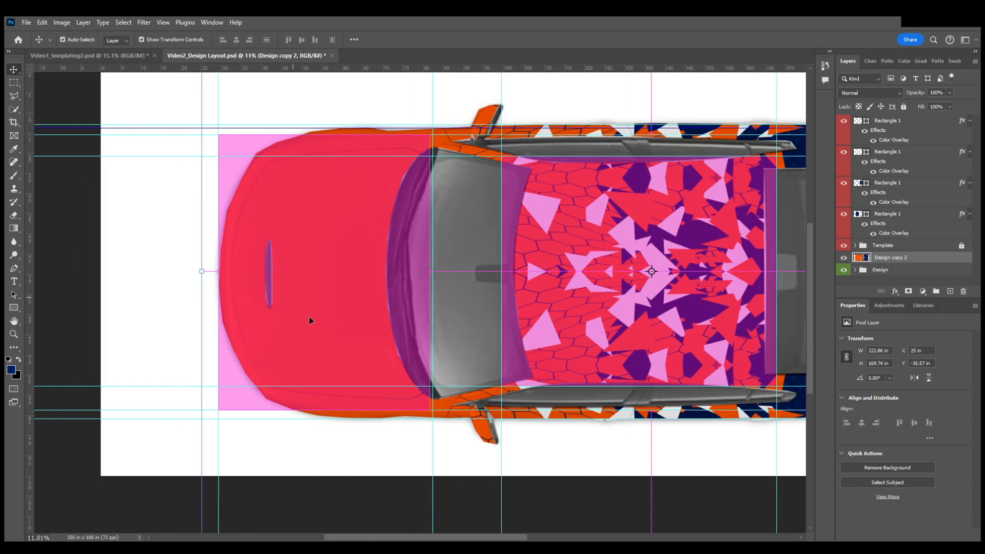
pyautogui.click(87, 225)
pyautogui.hscroll(-3, 229, 262)
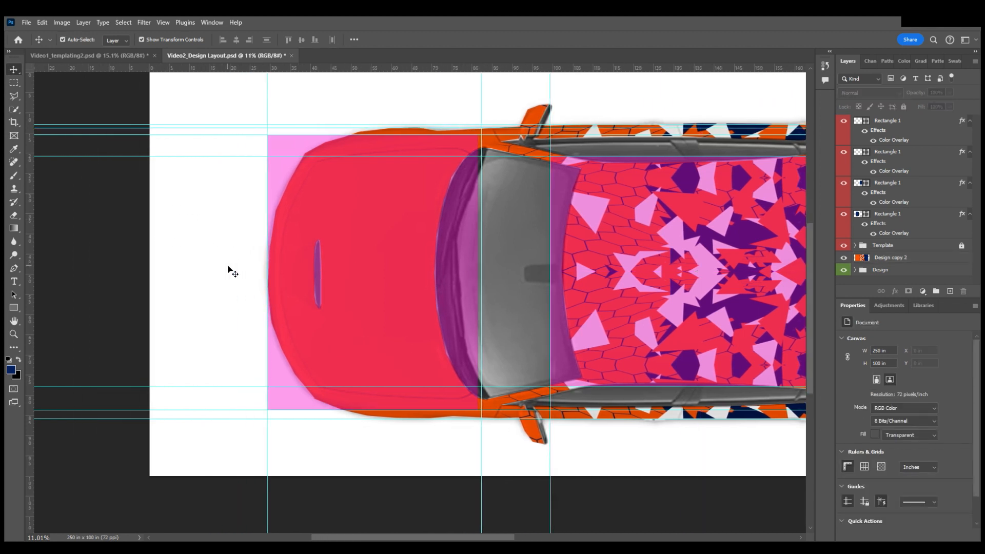
pyautogui.scroll(-2, 257, 294)
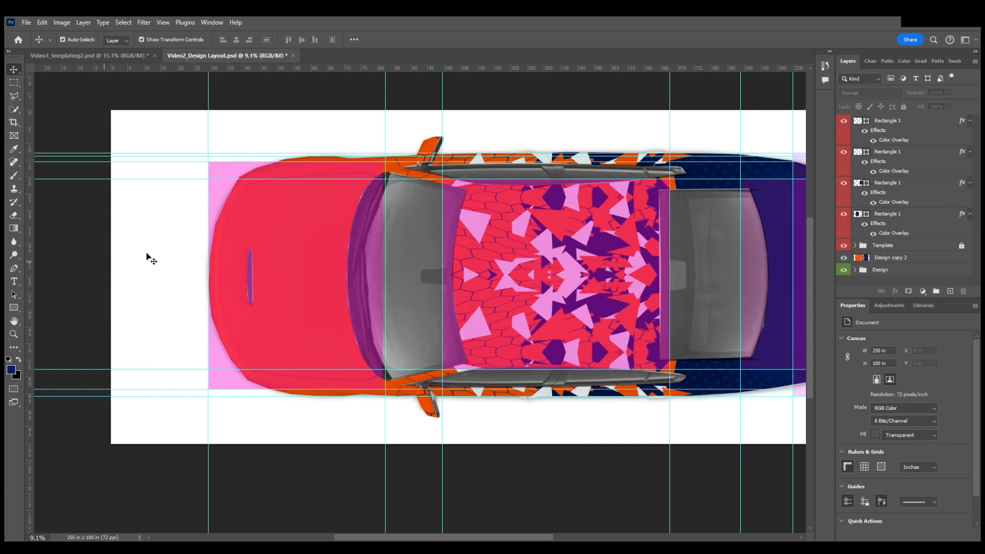
# Fine-tune the horizontal guide at the upper front fender edge and check the outer guide along the lower fender edge.
pyautogui.click(308, 154)
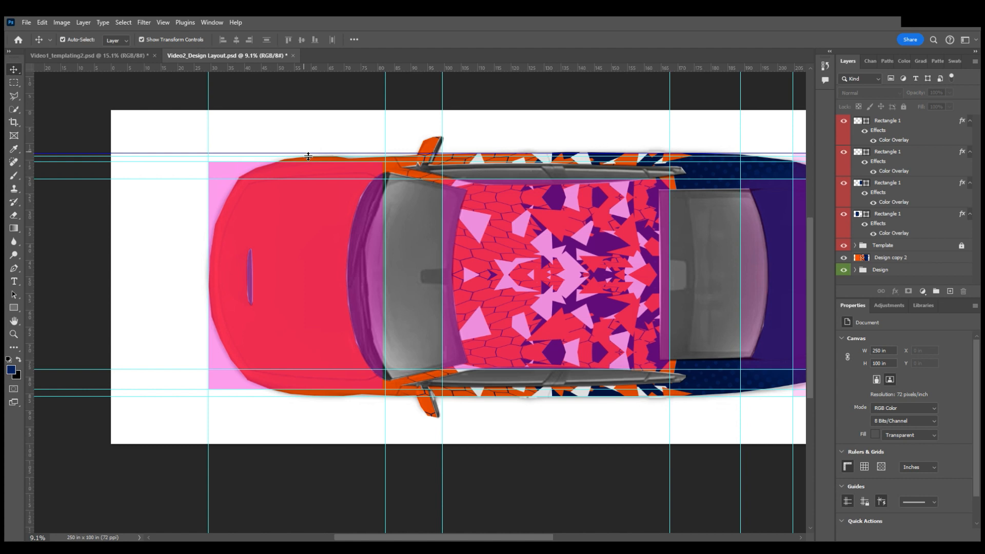
pyautogui.scroll(3, 311, 152)
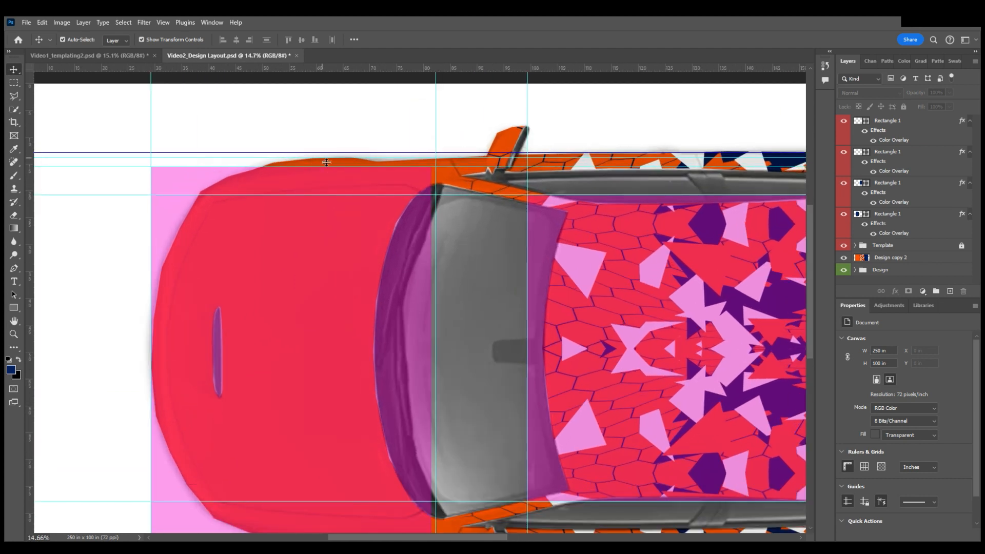
pyautogui.scroll(3, 323, 161)
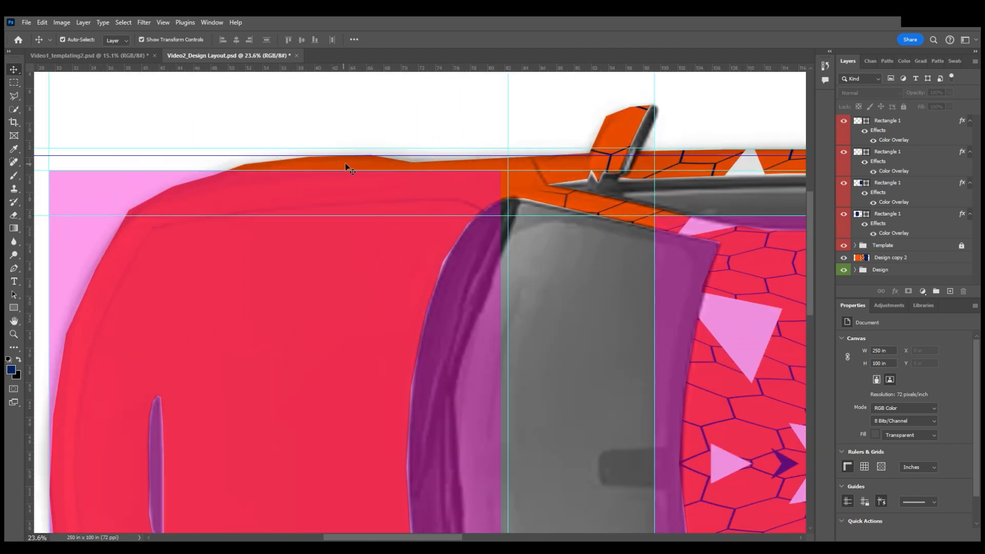
pyautogui.scroll(-5, 303, 204)
pyautogui.scroll(-2, 279, 256)
pyautogui.hscroll(-3, 282, 277)
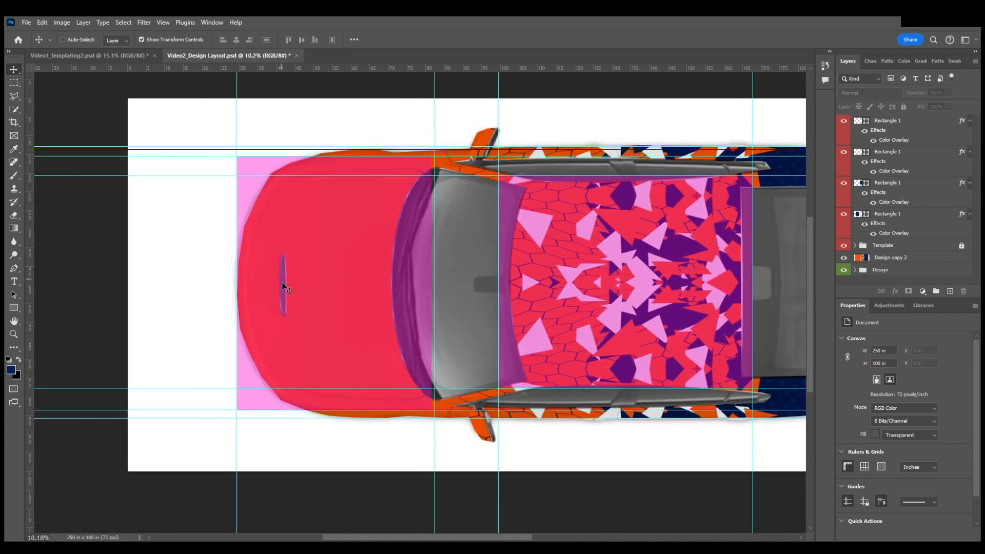
pyautogui.scroll(6, 315, 347)
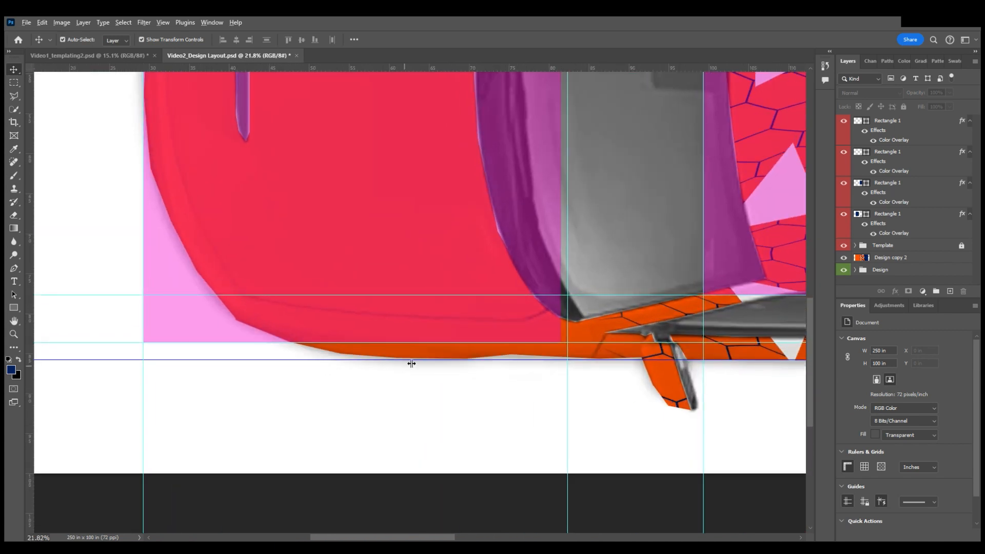
pyautogui.scroll(1, 406, 364)
pyautogui.click(421, 384)
pyautogui.hscroll(-3, 339, 380)
pyautogui.scroll(-6, 328, 374)
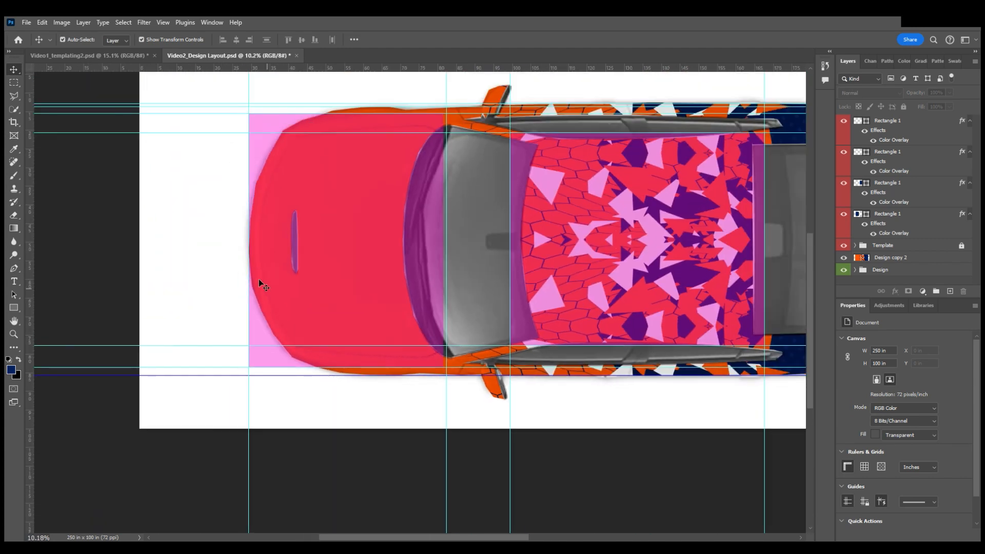
pyautogui.scroll(2, 259, 278)
# Outline the front bumper area with a rectangular marquee between the upper and lower fender guides, and clear the selection.
pyautogui.click(15, 82)
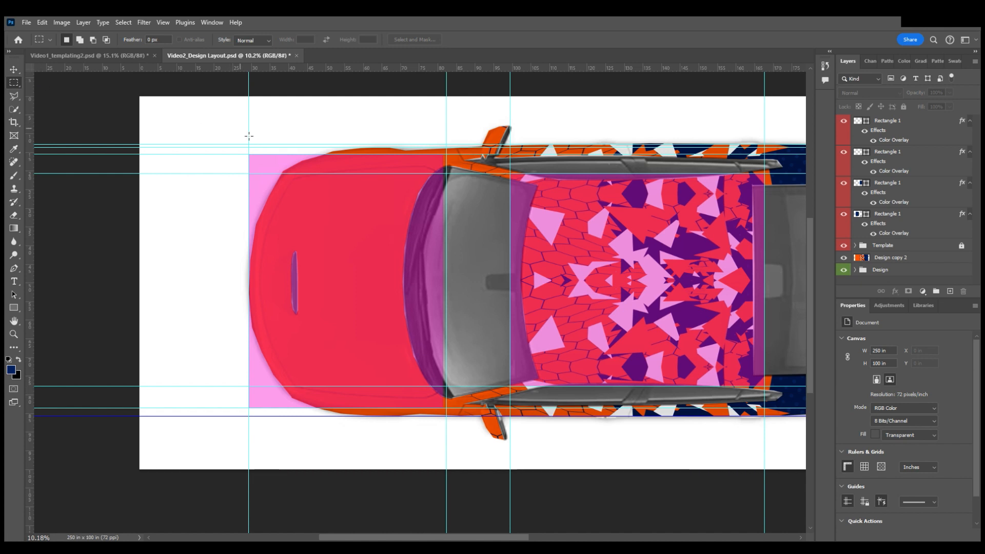
pyautogui.scroll(3, 252, 143)
pyautogui.moveTo(245, 153); pyautogui.dragTo(408, 436)
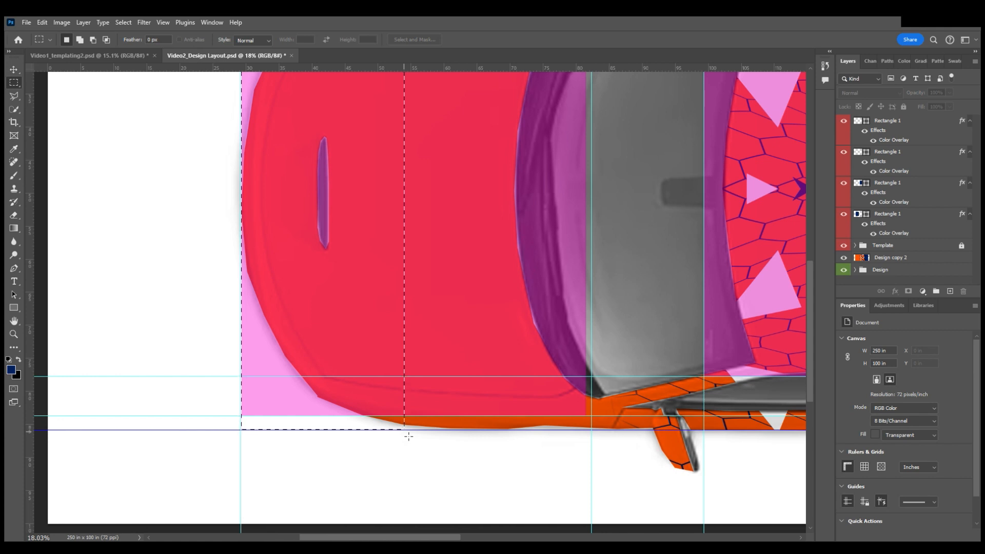
pyautogui.scroll(-3, 367, 465)
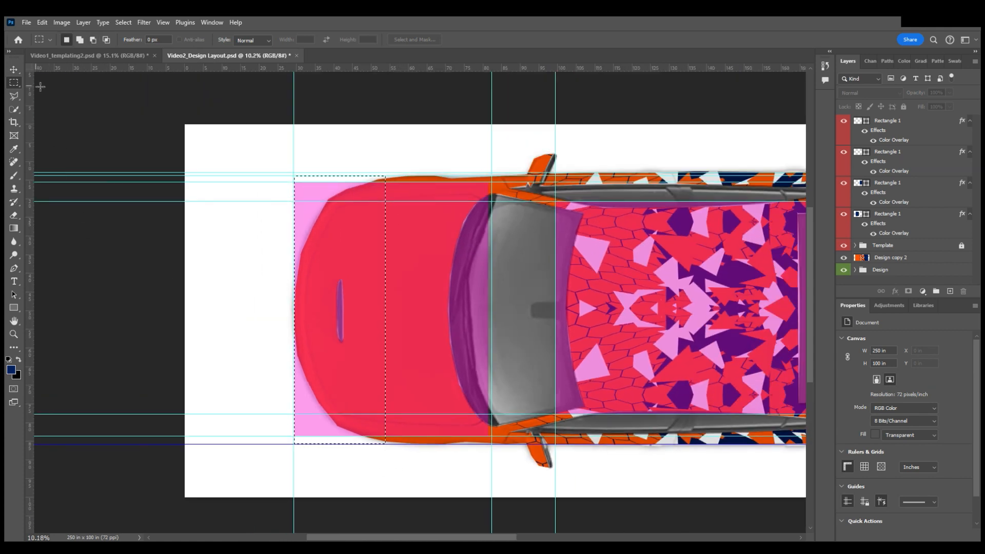
pyautogui.press('v')
pyautogui.hotkey('ctrl', 'd')
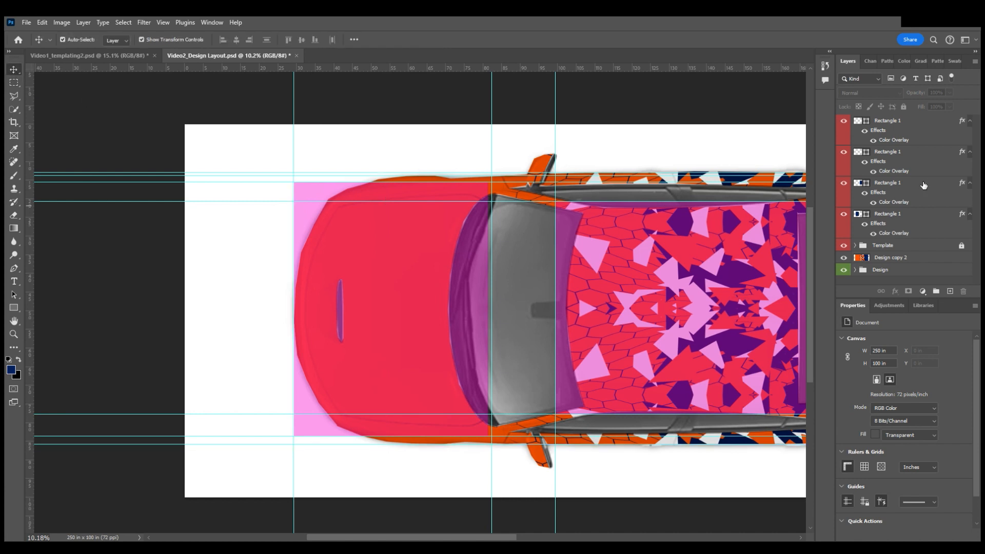
# Add a placeholder text layer above all other layers near the canvas's top-left corner and scale it down to about 206 pt.
pyautogui.click(936, 125)
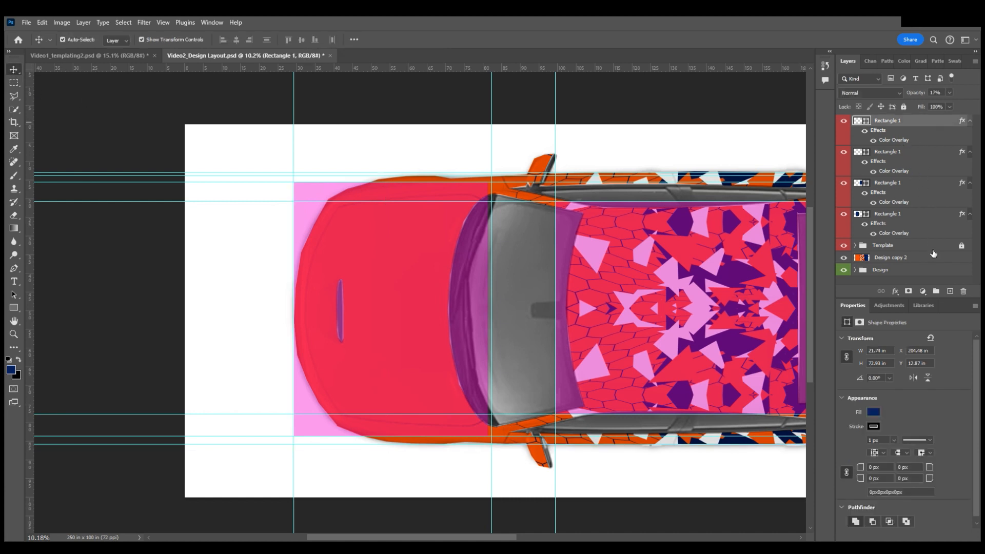
pyautogui.click(14, 282)
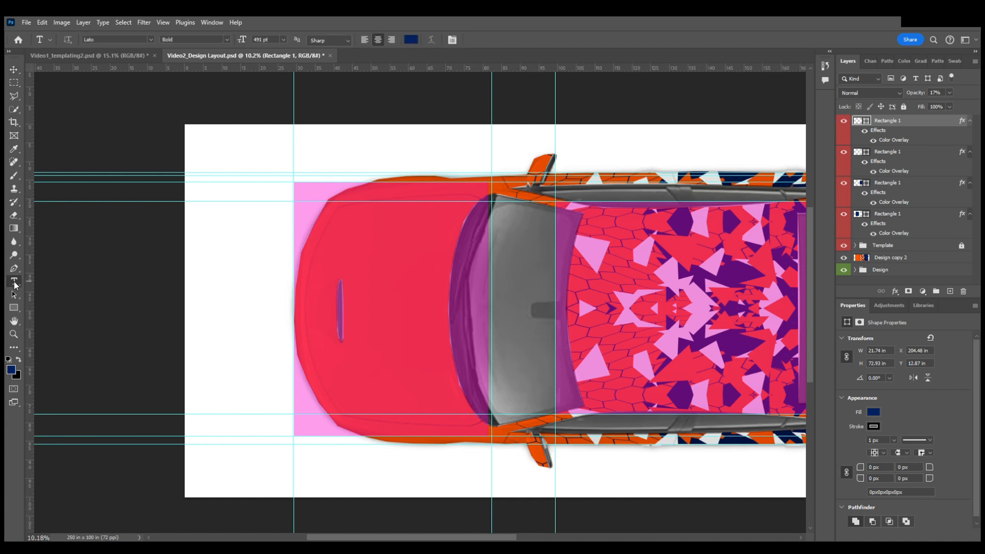
pyautogui.scroll(2, 204, 146)
pyautogui.click(191, 135)
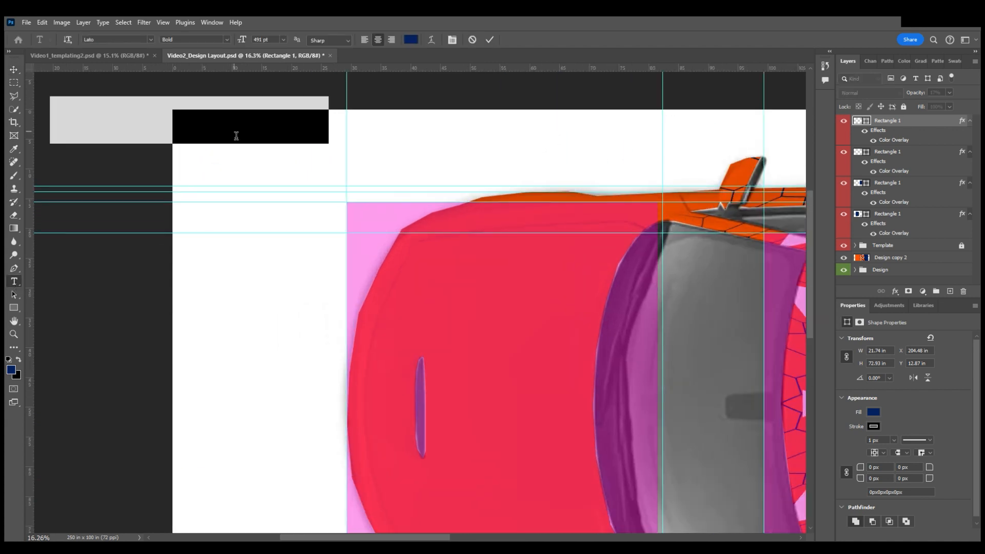
pyautogui.hotkey('ctrl', 'Return')
pyautogui.moveTo(191, 127); pyautogui.dragTo(323, 141)
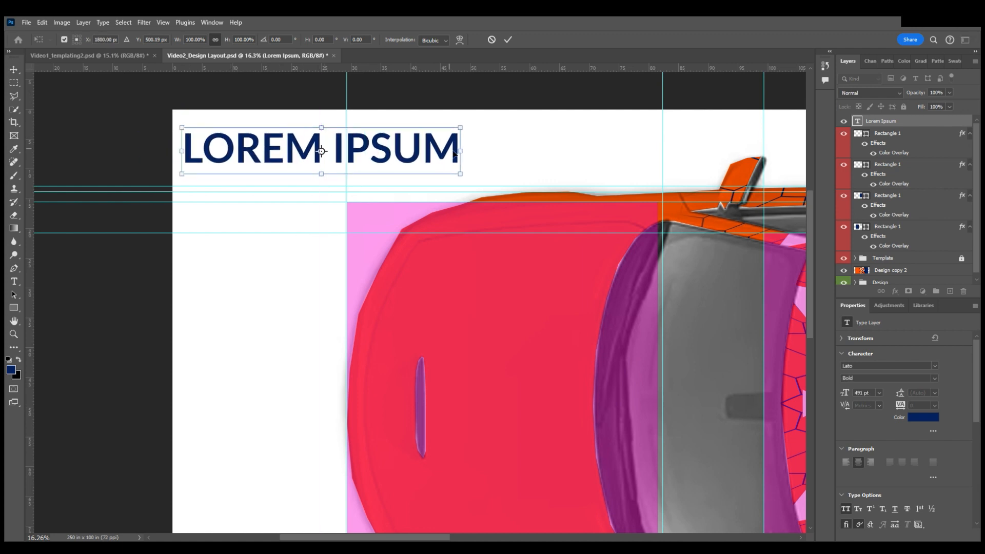
pyautogui.moveTo(456, 155); pyautogui.dragTo(291, 156)
pyautogui.press('Return')
# Replace the placeholder text with "Bumper w - 72in", move it closer to the canvas's top edge and deselect it.
pyautogui.doubleClick(286, 154)
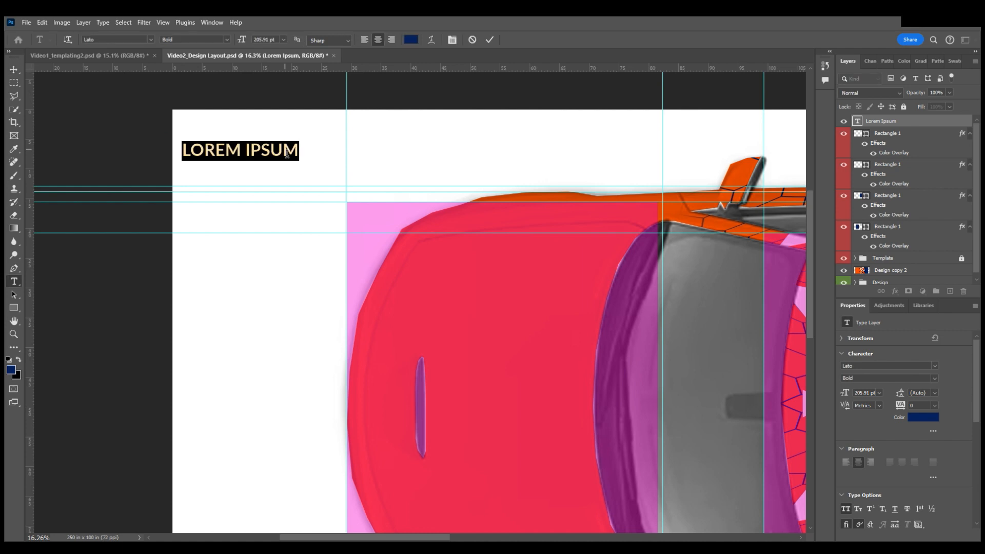
pyautogui.write('BUMPER WO')
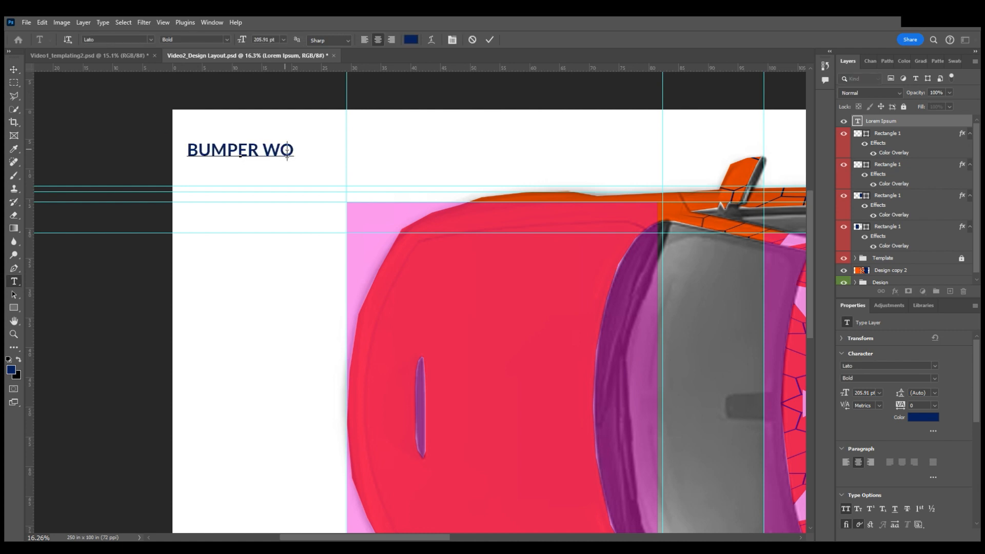
pyautogui.press('BackSpace')
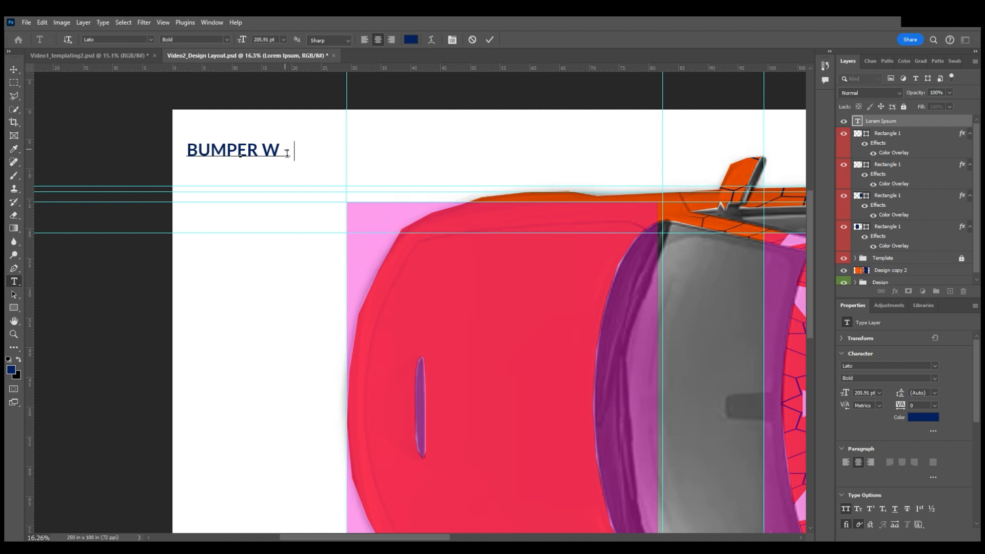
pyautogui.write('- 72in')
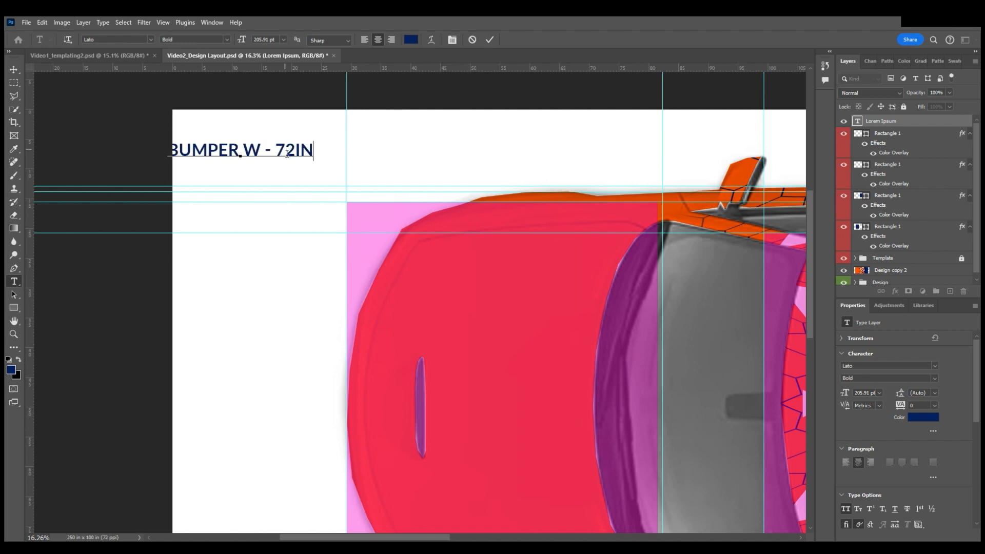
pyautogui.click(14, 69)
pyautogui.click(152, 115)
pyautogui.moveTo(238, 158); pyautogui.dragTo(254, 140)
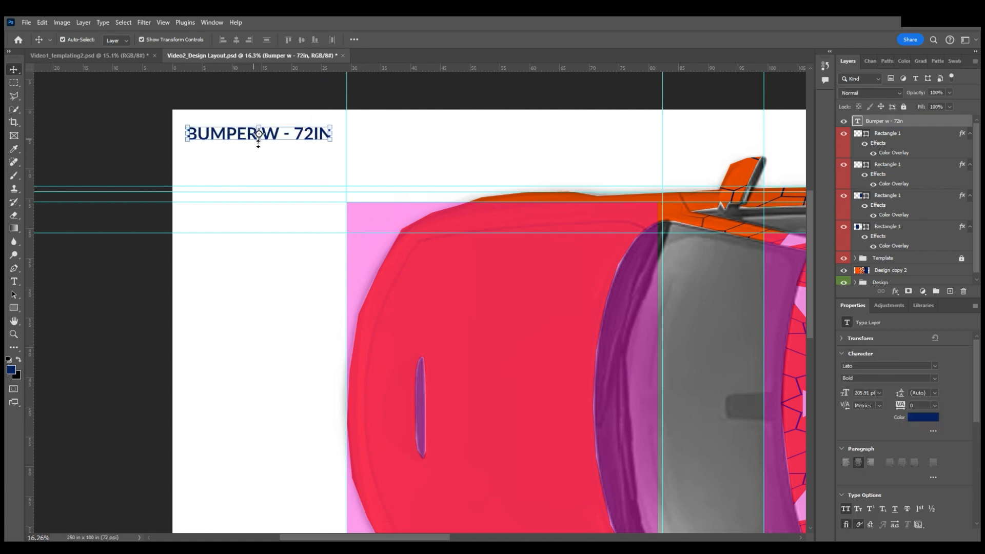
pyautogui.click(132, 72)
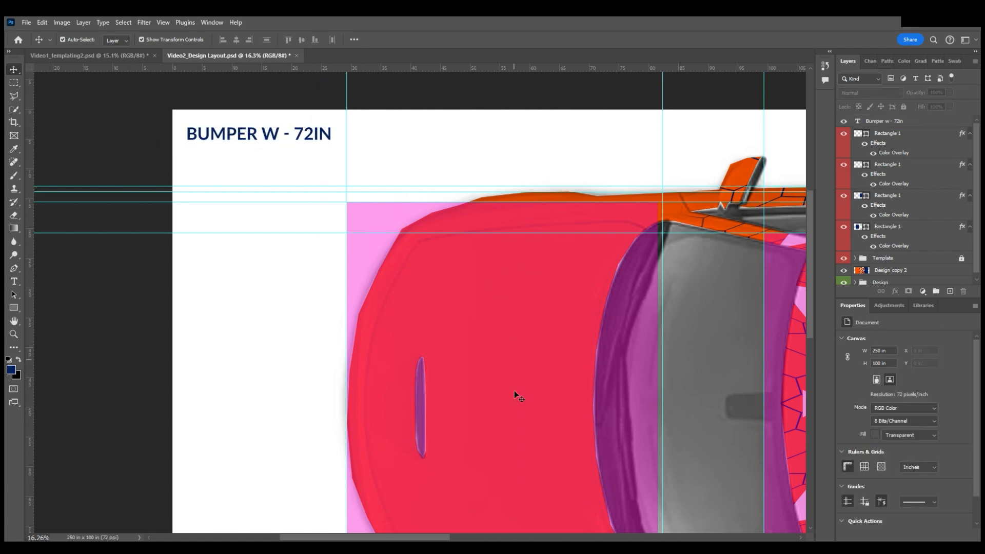
# Switch to Video1_templating2.psd and add vertical guides at the front bumper's tip and across the front part of the front wheel.
pyautogui.scroll(-3, 514, 390)
pyautogui.scroll(-2, 488, 386)
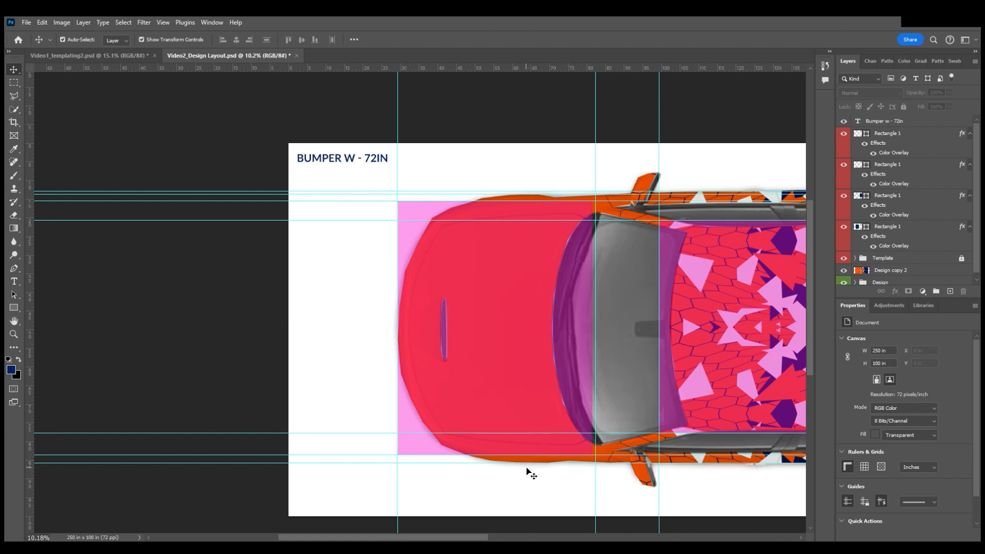
pyautogui.click(125, 56)
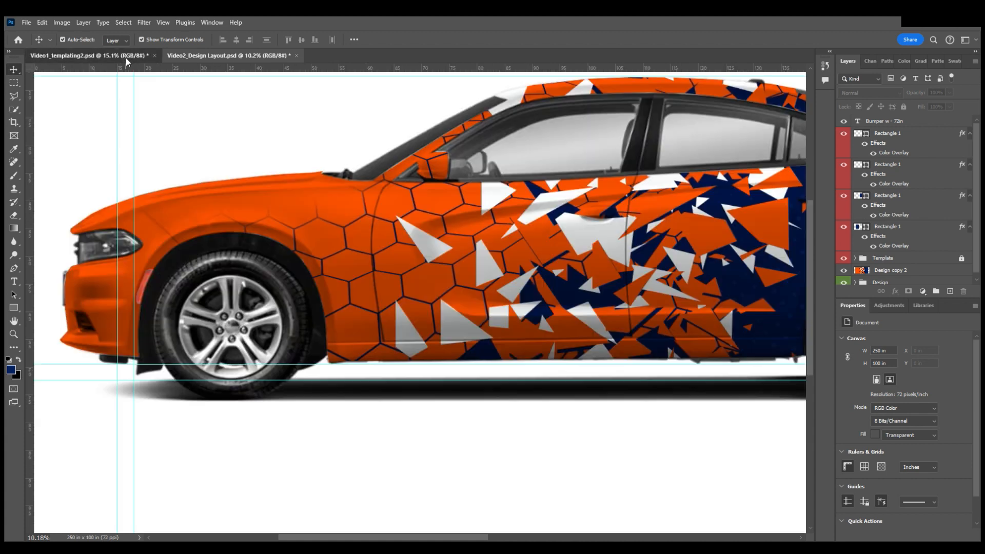
pyautogui.hscroll(-5, 265, 246)
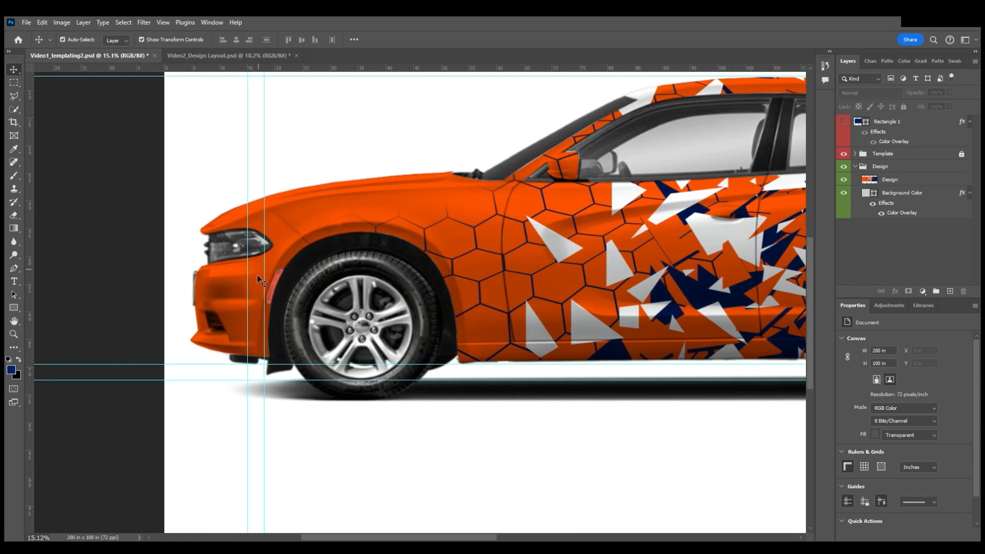
pyautogui.scroll(5, 242, 233)
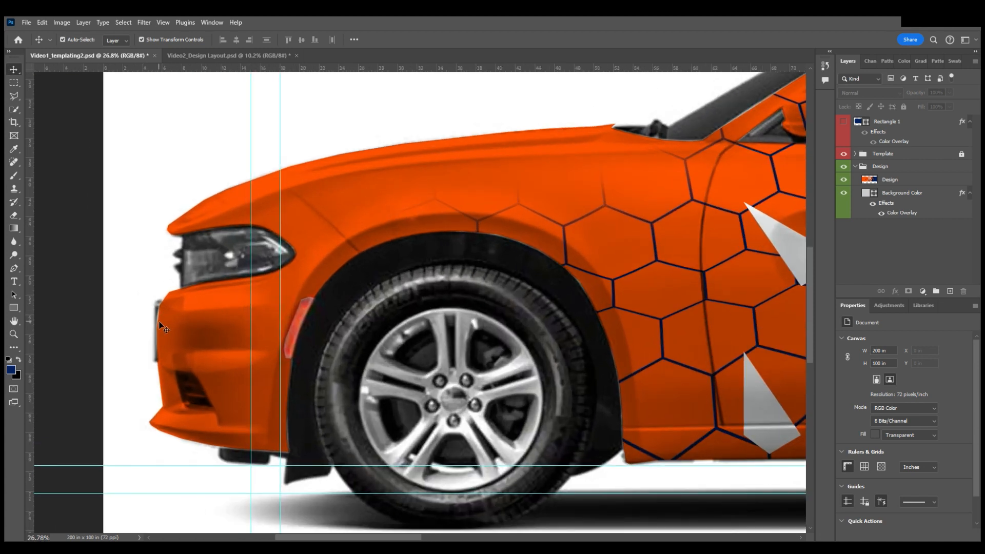
pyautogui.moveTo(27, 244); pyautogui.dragTo(153, 263)
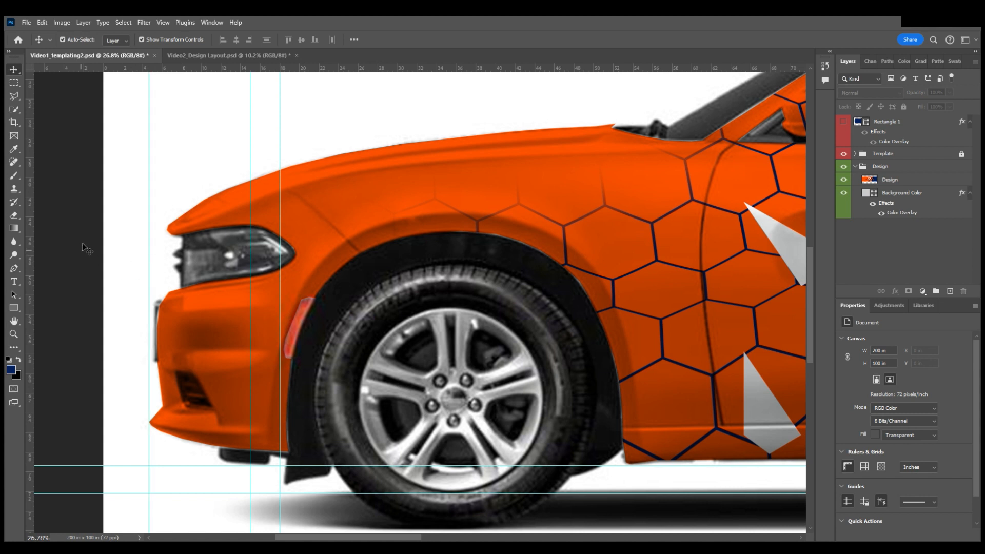
pyautogui.moveTo(30, 230); pyautogui.dragTo(365, 239)
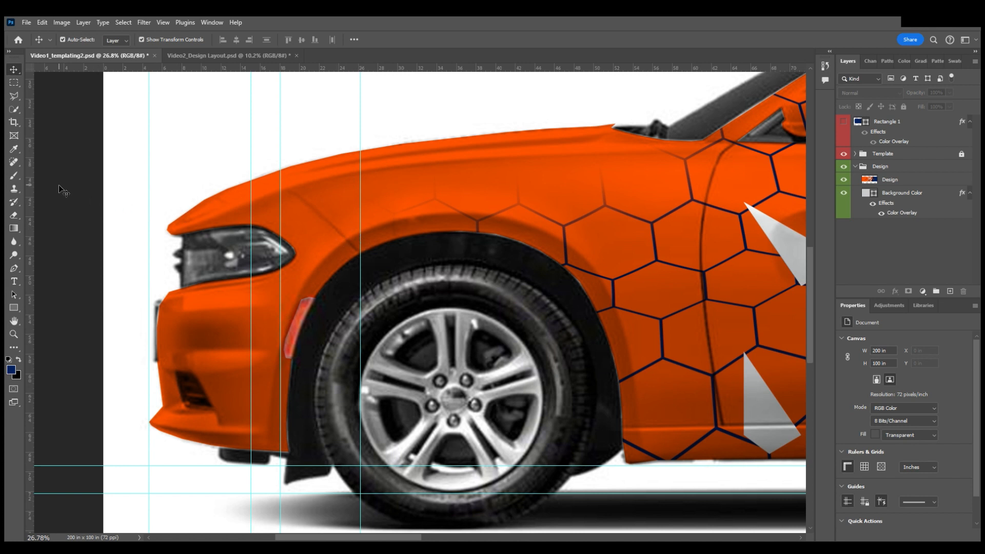
# Add another vertical guide slightly farther back over the front wheel, at about 30 in on the ruler.
pyautogui.moveTo(32, 195); pyautogui.dragTo(153, 219)
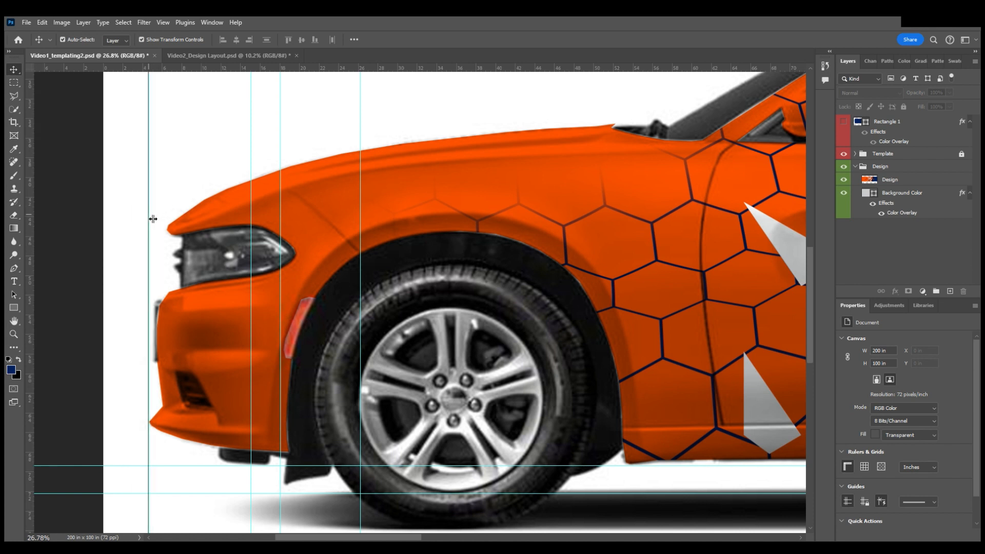
pyautogui.moveTo(152, 219); pyautogui.dragTo(365, 280)
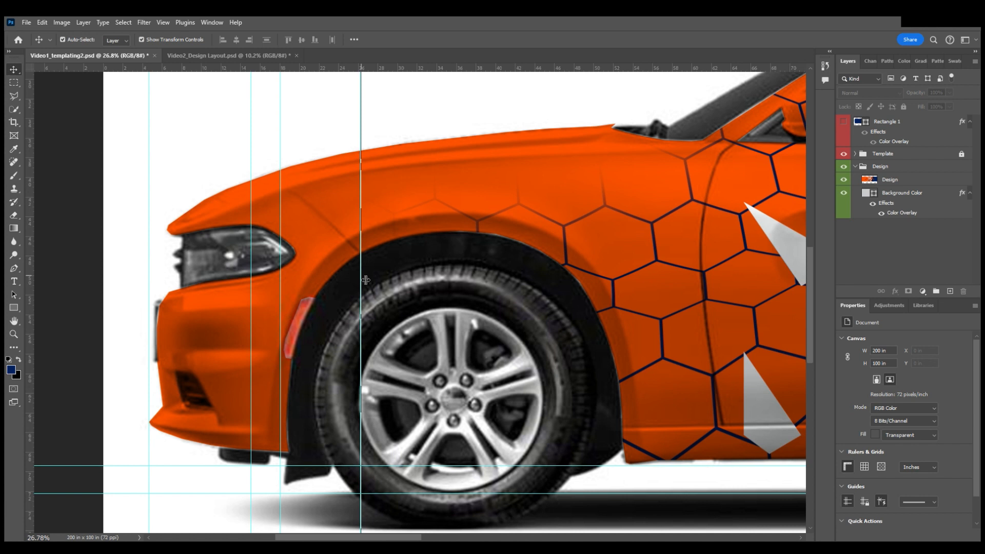
pyautogui.moveTo(365, 280); pyautogui.dragTo(407, 274)
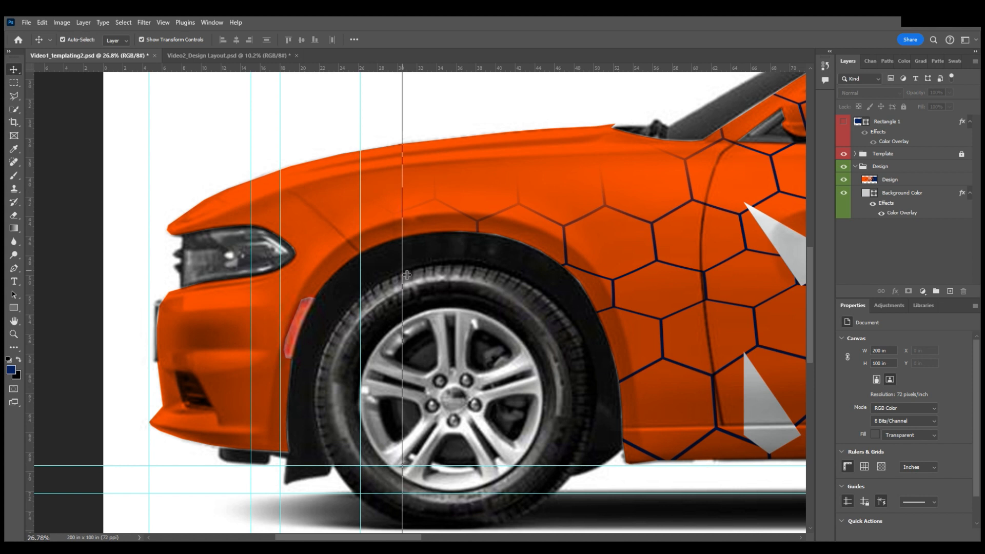
pyautogui.moveTo(407, 275); pyautogui.dragTo(406, 274)
# Outline the bumper wrap span with a rectangular marquee from the bumper tip guide to the rearmost wheel guide, and clear the selection.
pyautogui.click(15, 84)
pyautogui.moveTo(173, 211); pyautogui.dragTo(407, 306)
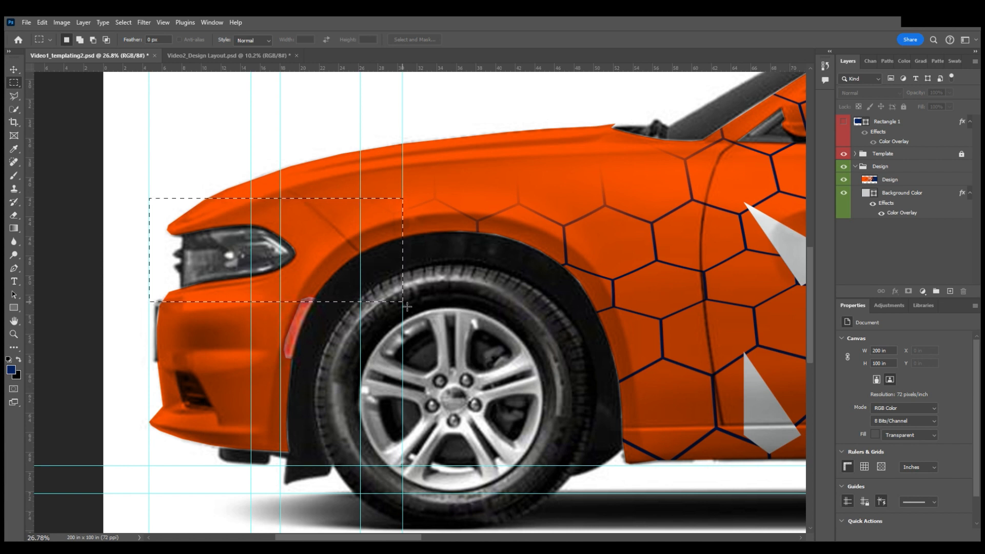
pyautogui.moveTo(407, 307); pyautogui.dragTo(407, 267)
pyautogui.hotkey('ctrl', 'd')
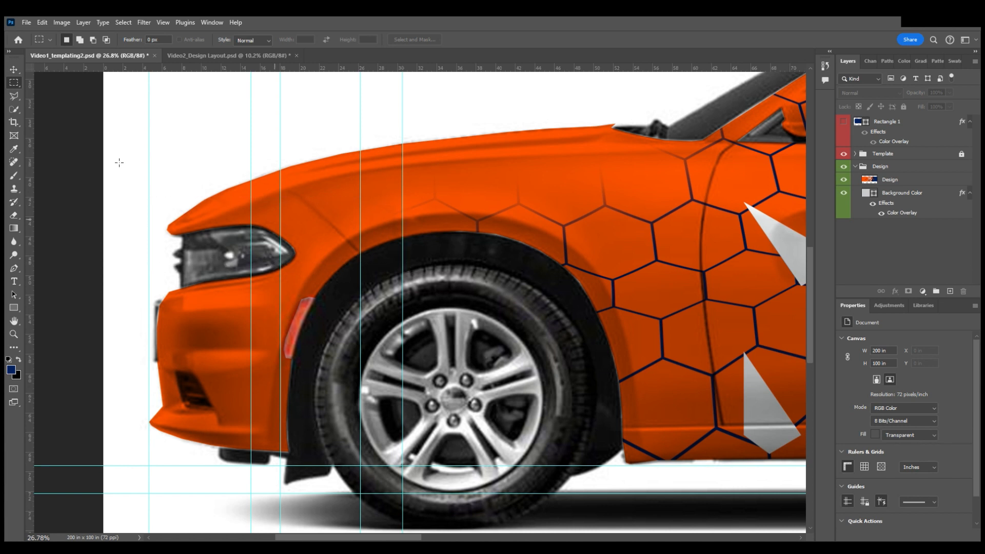
# Switch to Video2_Design Layout.psd, select the bumper label and examine the hood and both front fender edges in the top view.
pyautogui.click(15, 70)
pyautogui.scroll(-7, 103, 173)
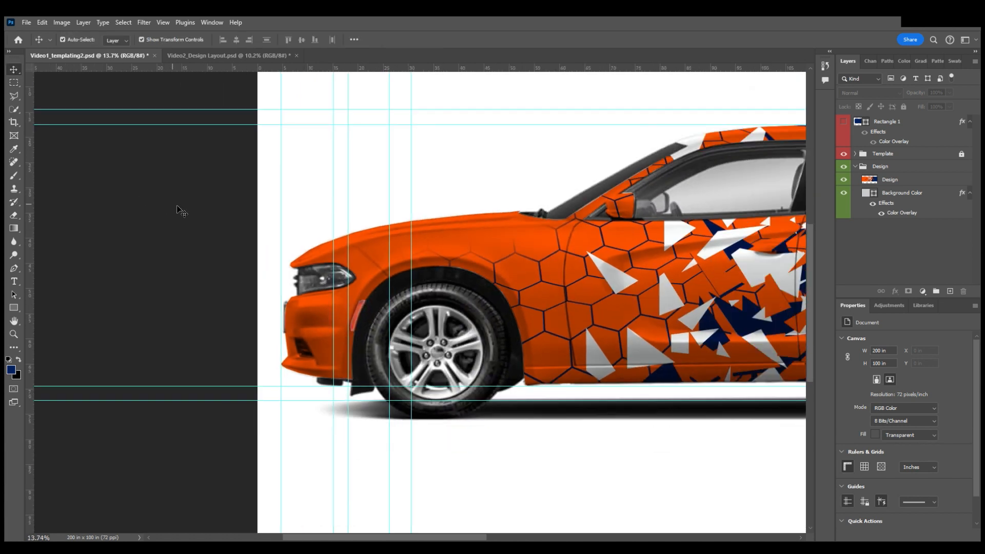
pyautogui.scroll(2, 181, 208)
pyautogui.click(235, 54)
pyautogui.hscroll(-3, 189, 162)
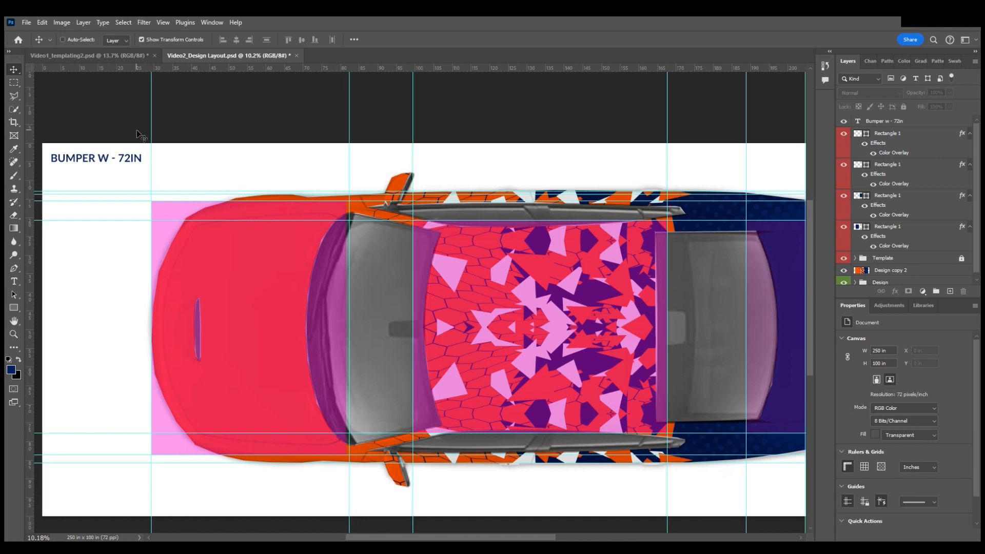
pyautogui.click(191, 163)
pyautogui.scroll(2, 198, 178)
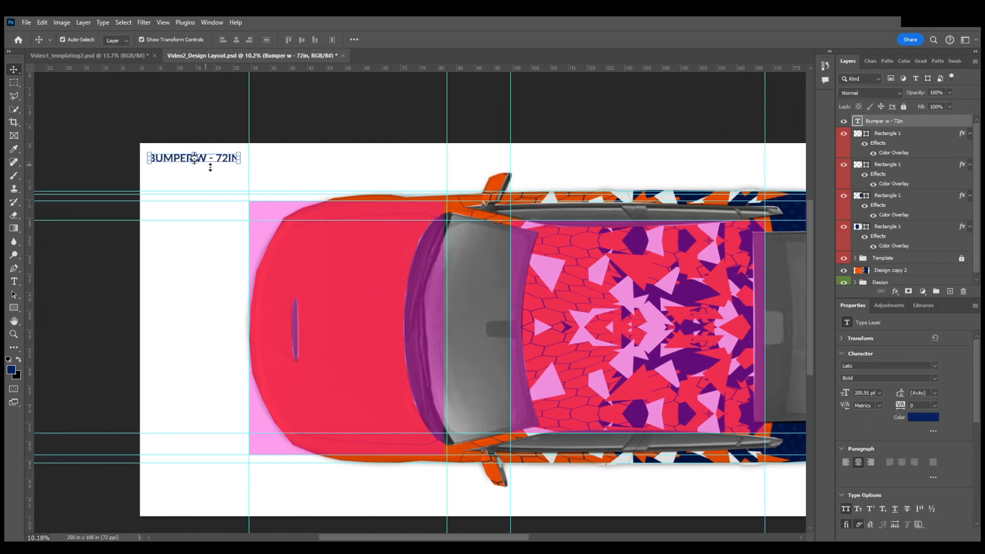
pyautogui.scroll(1, 192, 159)
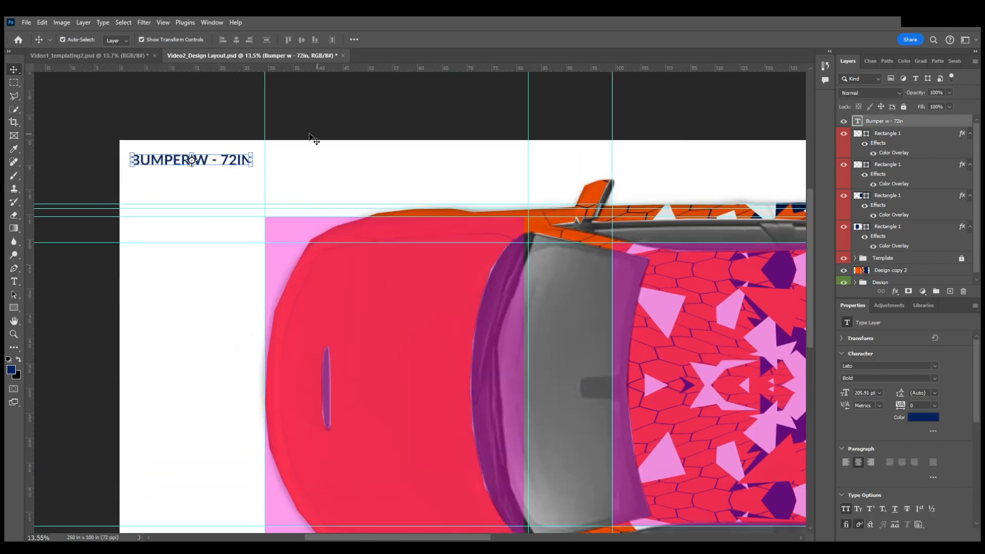
pyautogui.scroll(-4, 359, 308)
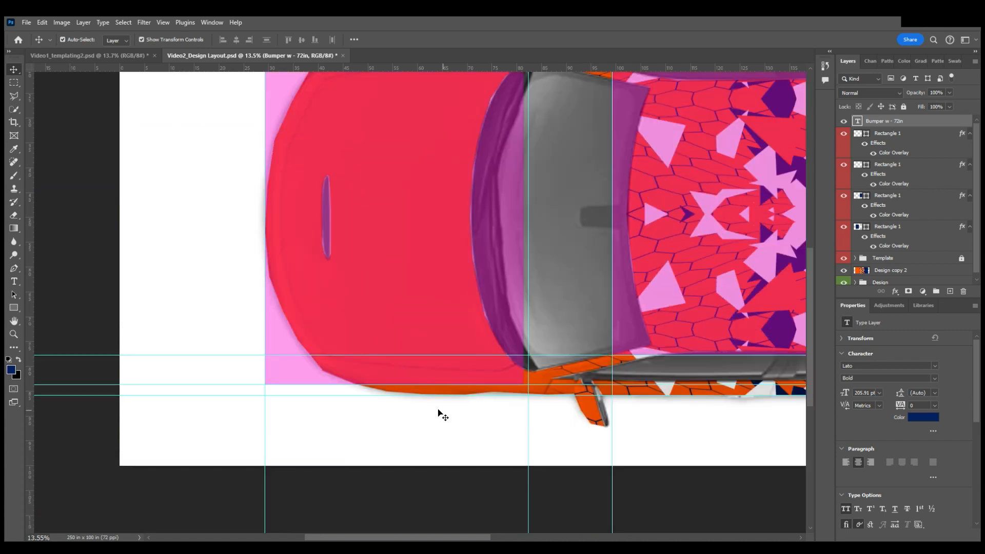
pyautogui.scroll(2, 411, 244)
pyautogui.scroll(3, 419, 262)
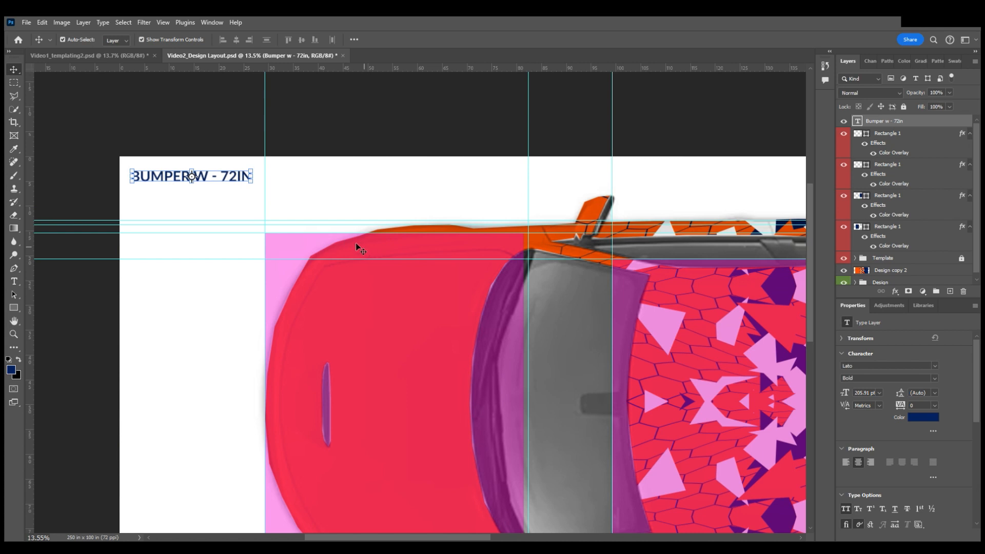
pyautogui.scroll(1, 317, 227)
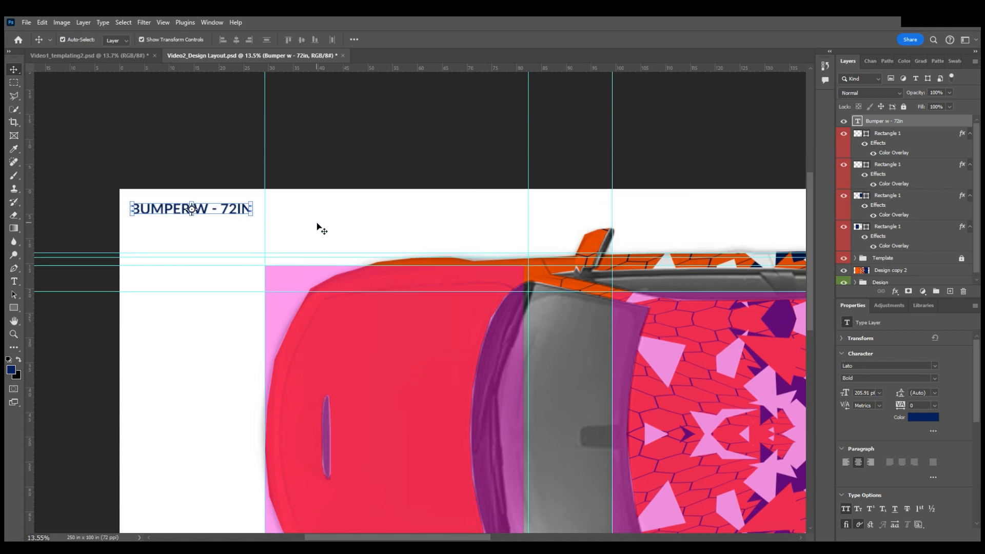
pyautogui.scroll(-2, 316, 227)
pyautogui.scroll(3, 175, 138)
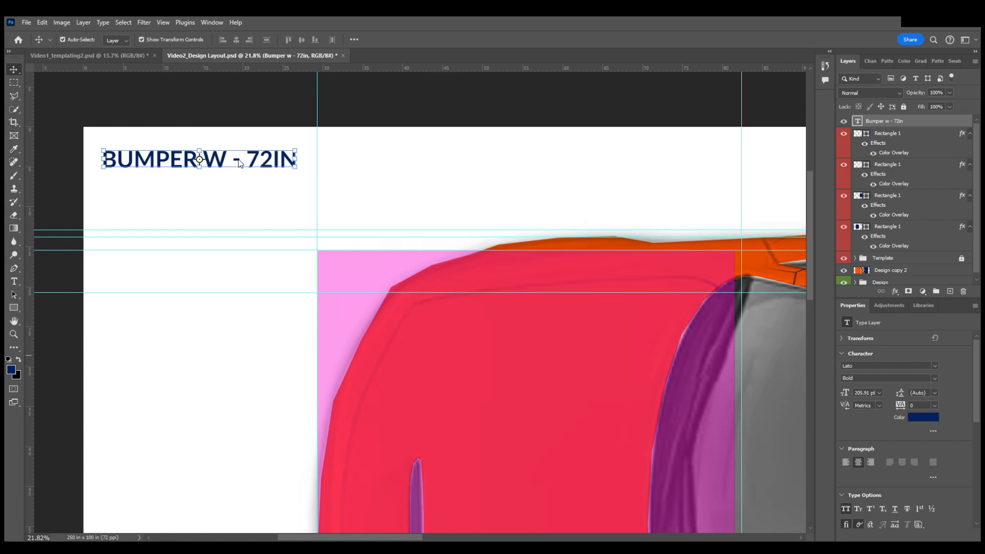
# Change the bumper label to "Bumper Length - 125in" and move it fully inside the canvas's top-left corner.
pyautogui.doubleClick(261, 164)
pyautogui.moveTo(201, 160); pyautogui.dragTo(305, 176)
pyautogui.write('LENGTH -')
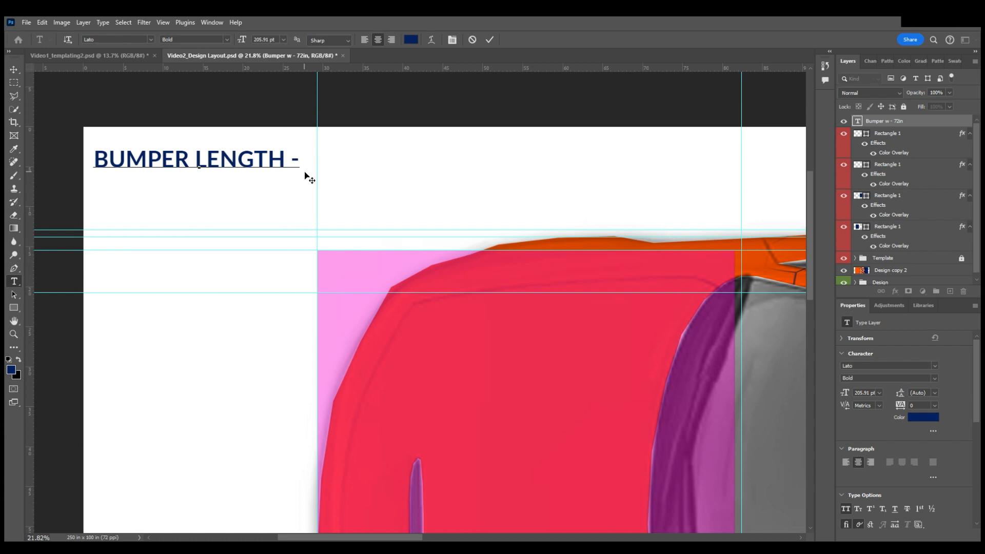
pyautogui.write(' 125')
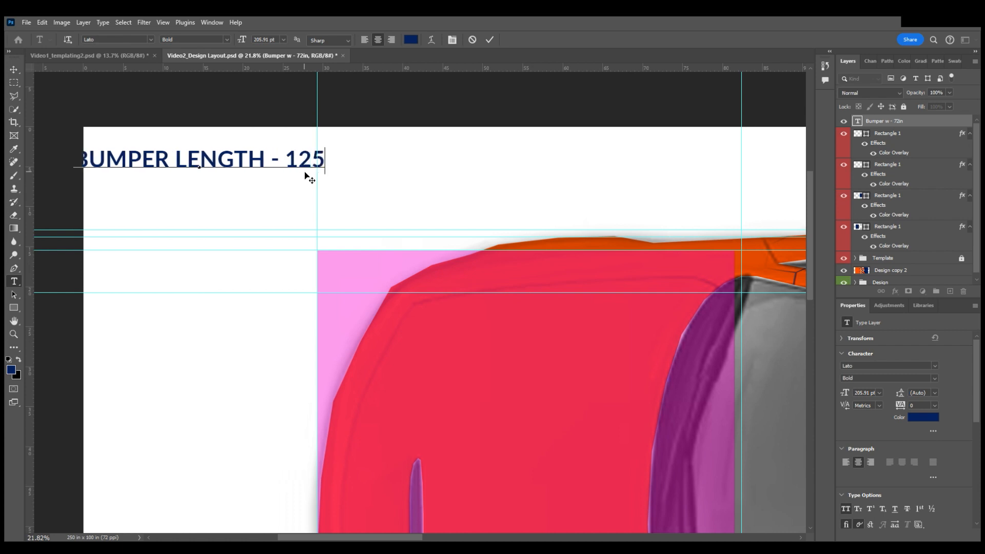
pyautogui.write('IN')
pyautogui.click(14, 69)
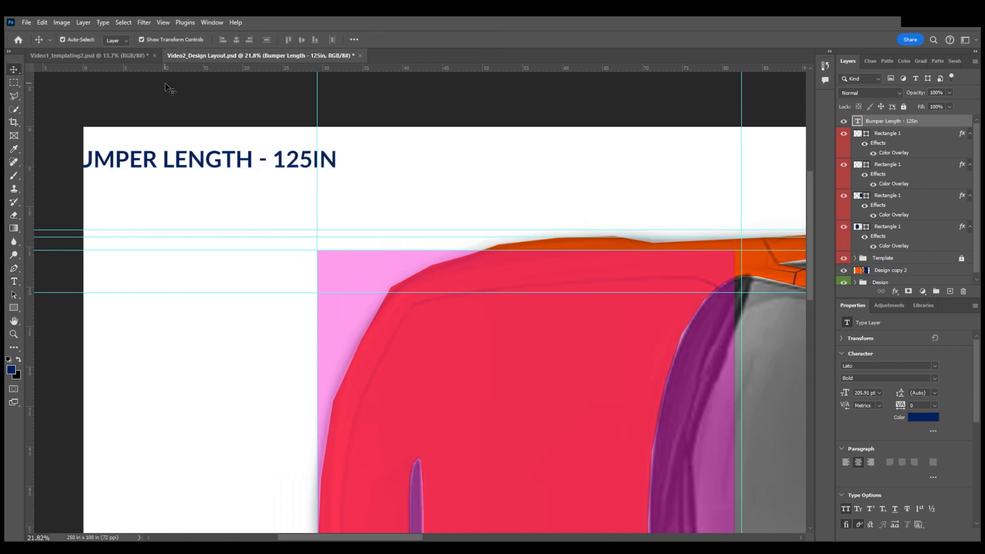
pyautogui.moveTo(246, 159); pyautogui.dragTo(277, 152)
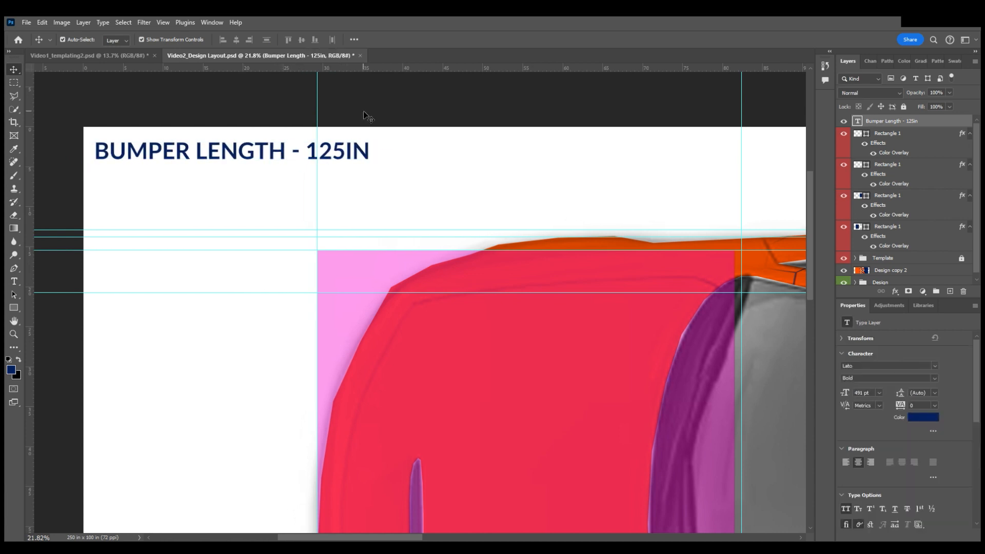
# Change the length in the bumper label so that it reads "Bumper Length - 130in".
pyautogui.doubleClick(343, 154)
pyautogui.click(345, 153)
pyautogui.doubleClick(342, 153)
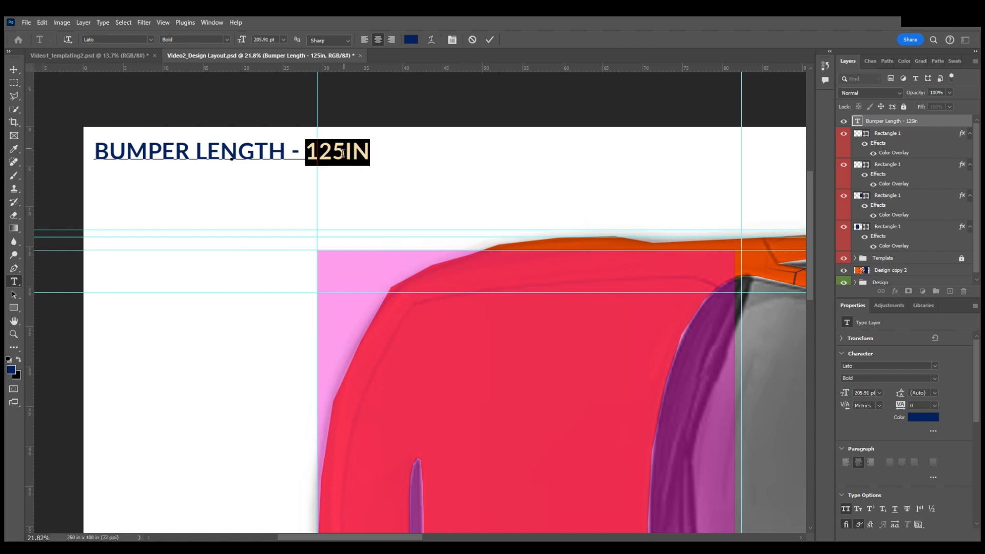
pyautogui.moveTo(319, 154); pyautogui.dragTo(344, 154)
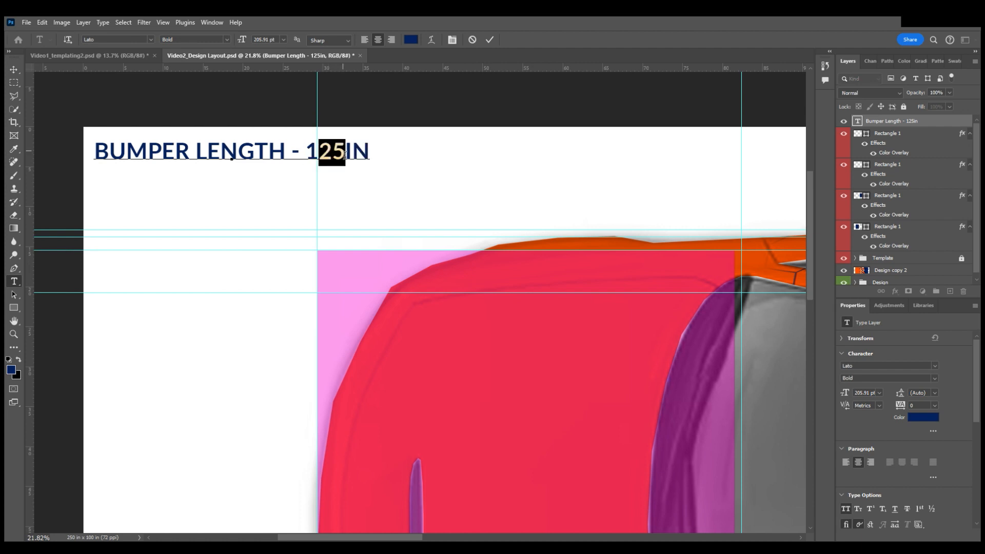
pyautogui.write('20')
pyautogui.press('BackSpace')
pyautogui.press('BackSpace')
pyautogui.write('30')
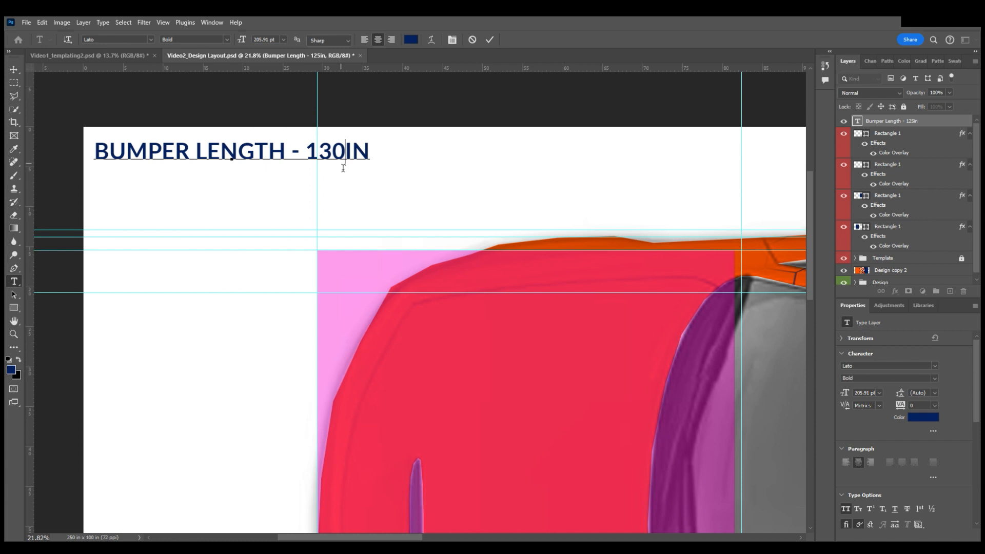
pyautogui.click(15, 71)
pyautogui.scroll(-1, 288, 156)
pyautogui.moveTo(287, 156); pyautogui.dragTo(285, 156)
pyautogui.click(378, 95)
pyautogui.scroll(-1, 341, 183)
pyautogui.scroll(-3, 350, 208)
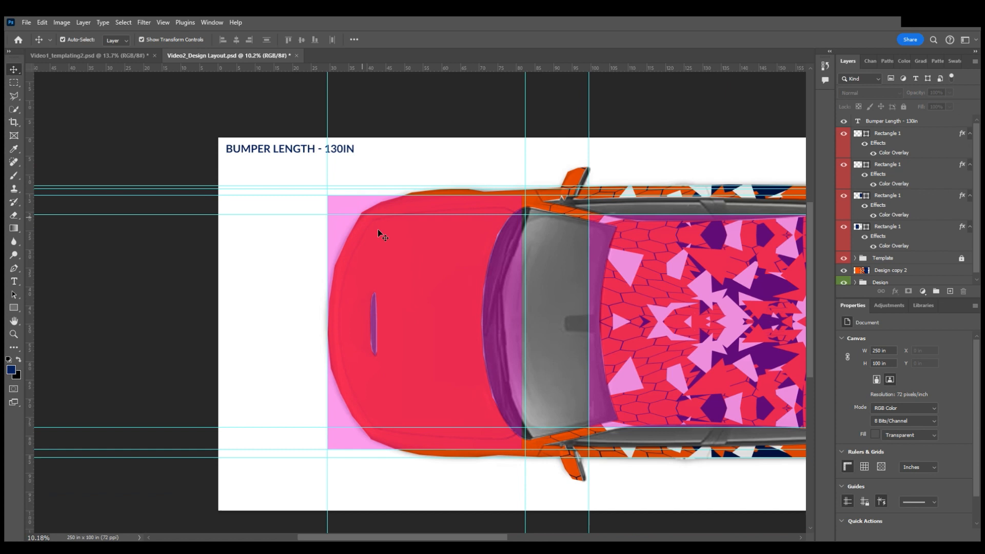
pyautogui.hscroll(2, 334, 228)
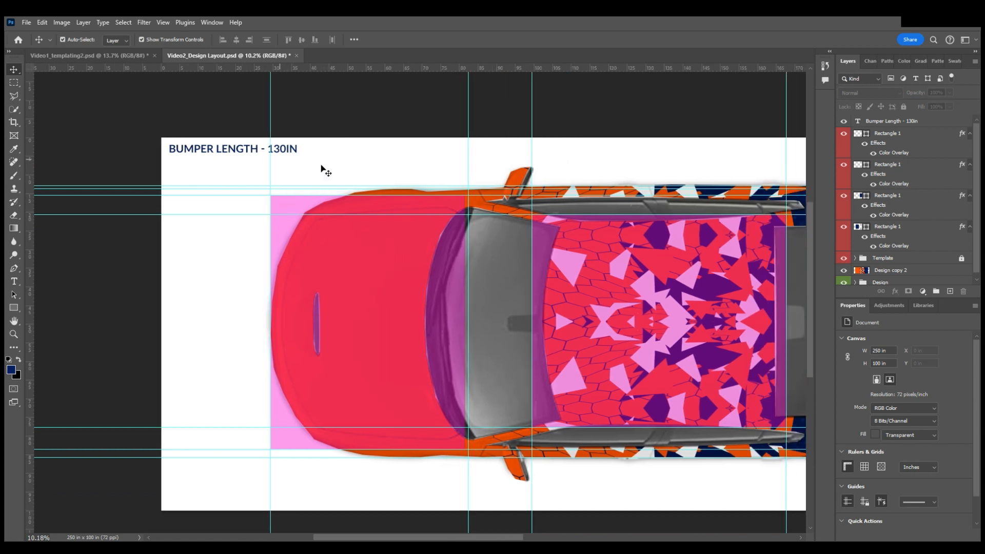
pyautogui.scroll(-1, 328, 118)
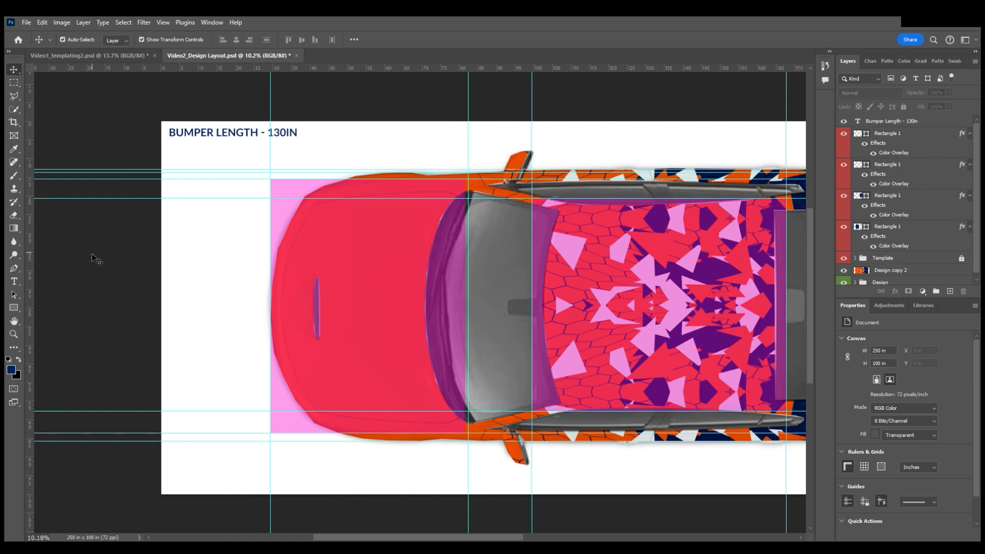
# In Video1_templating2.psd, add horizontal guides at the front bumper's lower edge and across the front of the hood above the headlight.
pyautogui.click(132, 55)
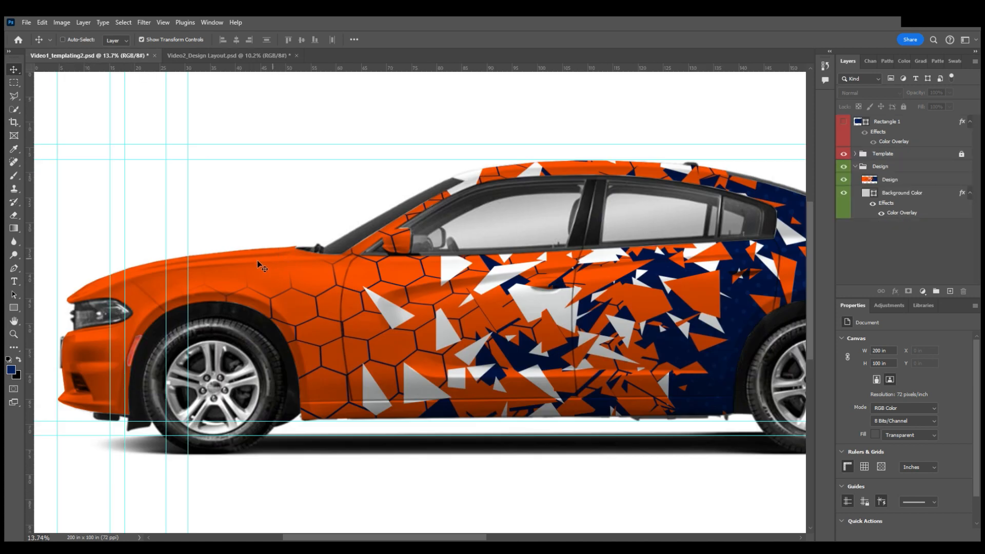
pyautogui.hscroll(-5, 257, 261)
pyautogui.scroll(-3, 221, 282)
pyautogui.scroll(5, 222, 288)
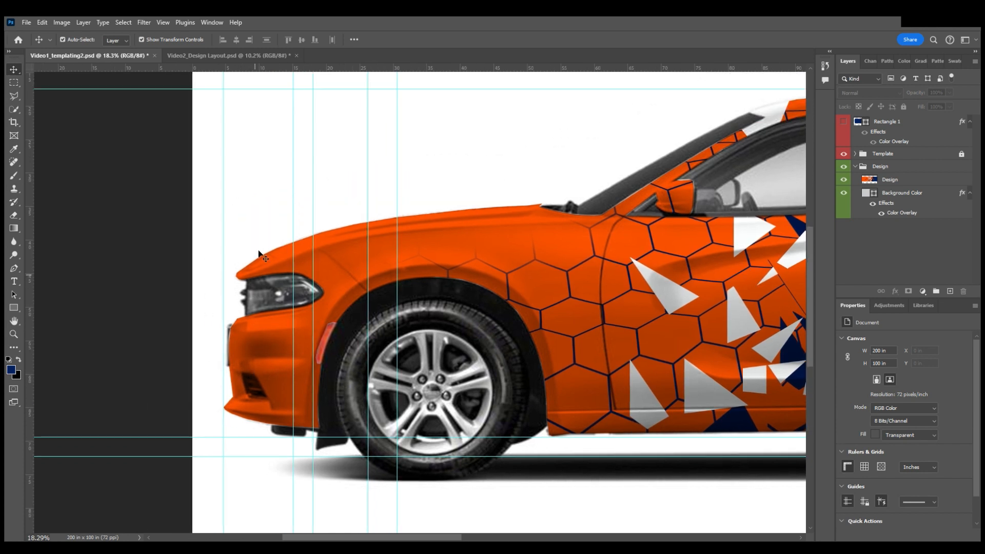
pyautogui.moveTo(265, 69); pyautogui.dragTo(290, 432)
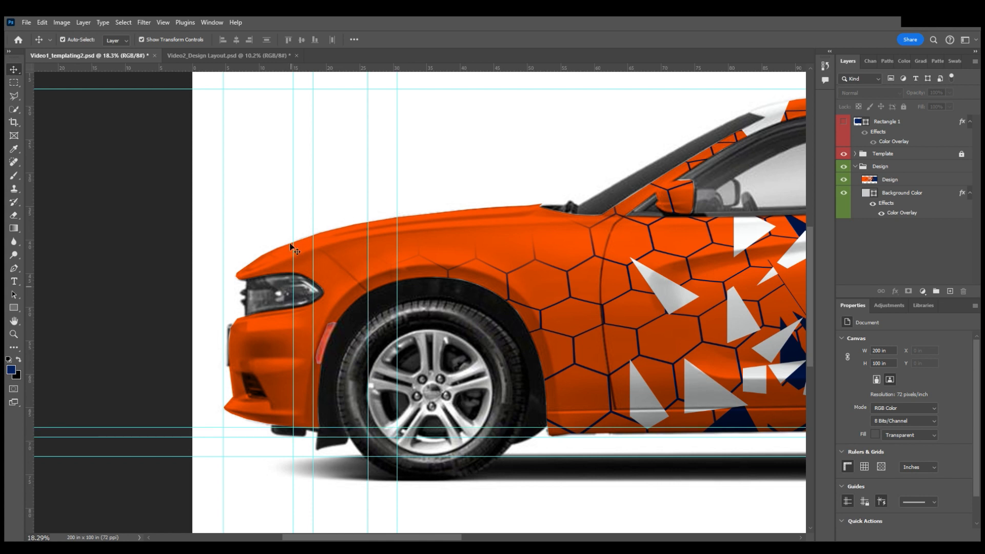
pyautogui.moveTo(254, 67); pyautogui.dragTo(282, 243)
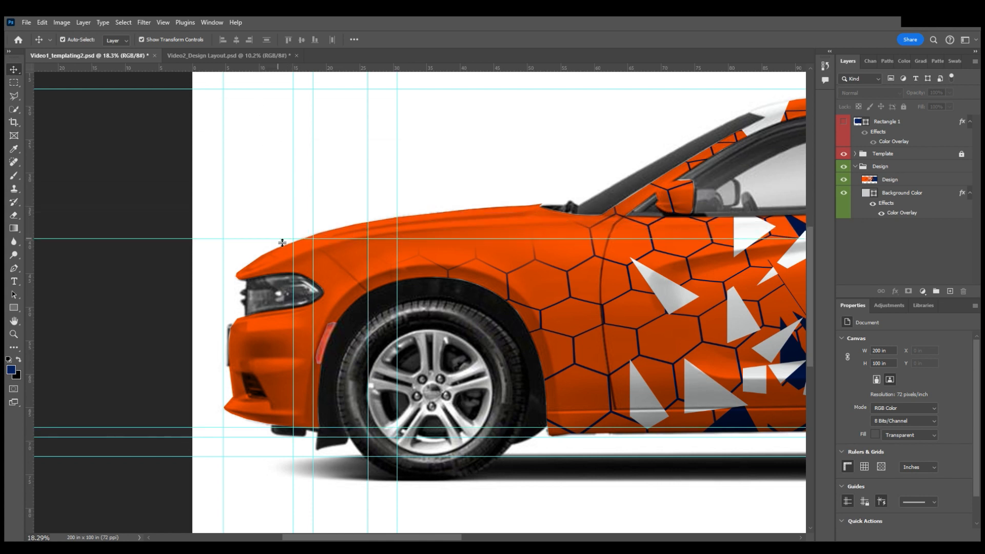
# Measure the bumper height with a rectangular marquee between the lower-edge and hood guides, starting at the bumper tip, and clear the selection.
pyautogui.click(14, 82)
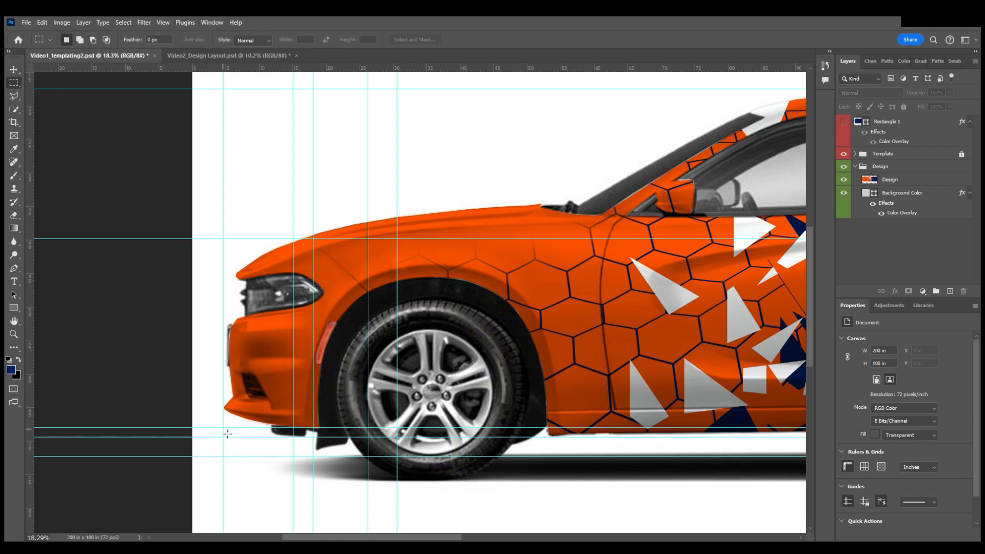
pyautogui.moveTo(224, 426); pyautogui.dragTo(333, 243)
pyautogui.hotkey('ctrl', 'd')
pyautogui.press('v')
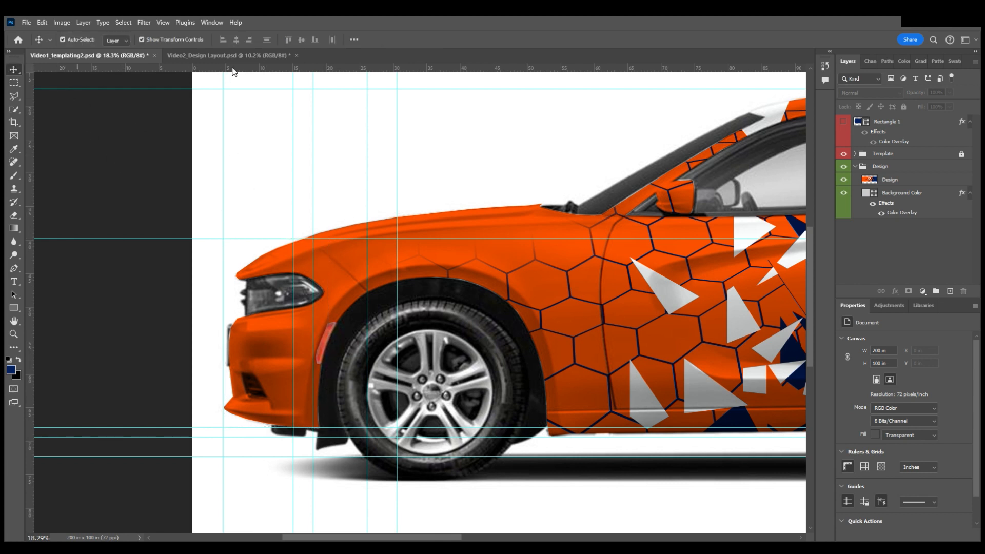
# Add horizontal bleed guides about 3 in above the hood guide and about 3 in below the bumper's lower-edge guide.
pyautogui.moveTo(244, 68); pyautogui.dragTo(252, 243)
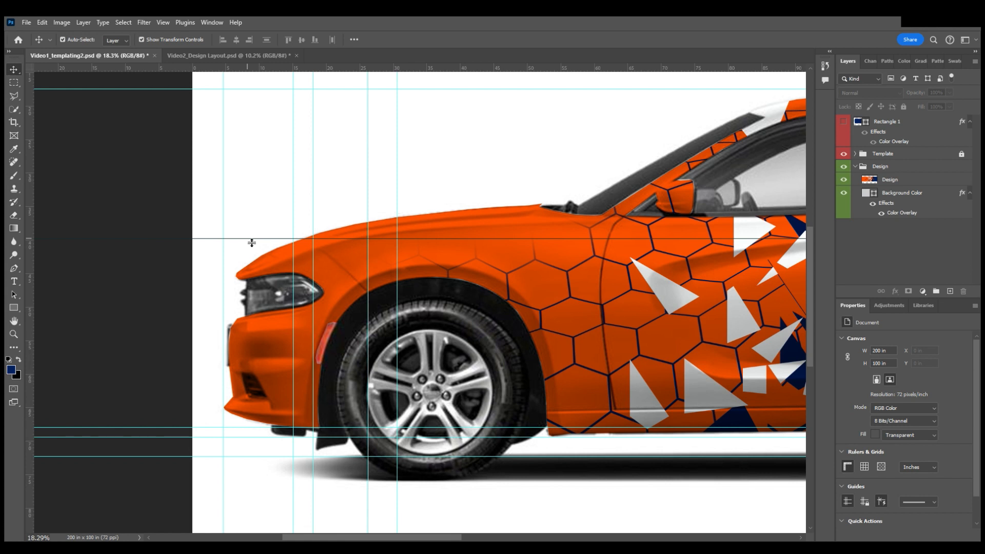
pyautogui.moveTo(251, 242); pyautogui.dragTo(255, 220)
pyautogui.scroll(-2, 255, 226)
pyautogui.moveTo(258, 69); pyautogui.dragTo(286, 392)
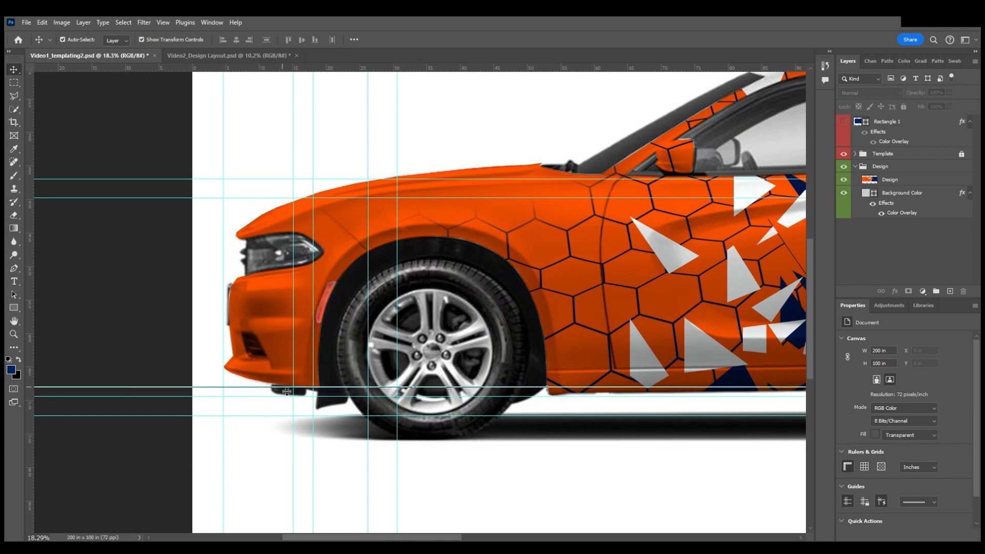
pyautogui.moveTo(287, 391); pyautogui.dragTo(322, 409)
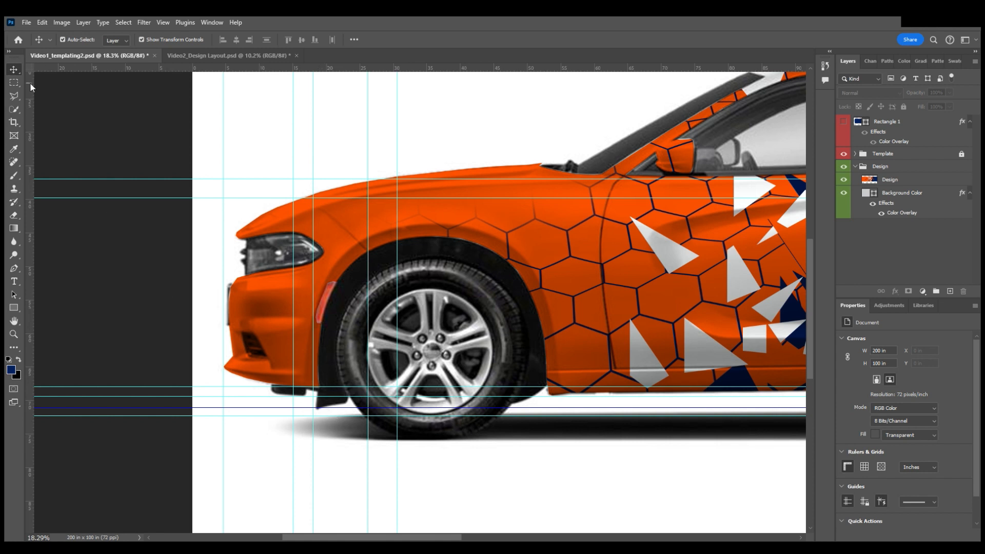
# Measure the bumper height including bleed with a rectangular marquee between the two outer bleed guides, and clear the selection.
pyautogui.click(13, 83)
pyautogui.moveTo(230, 182); pyautogui.dragTo(340, 412)
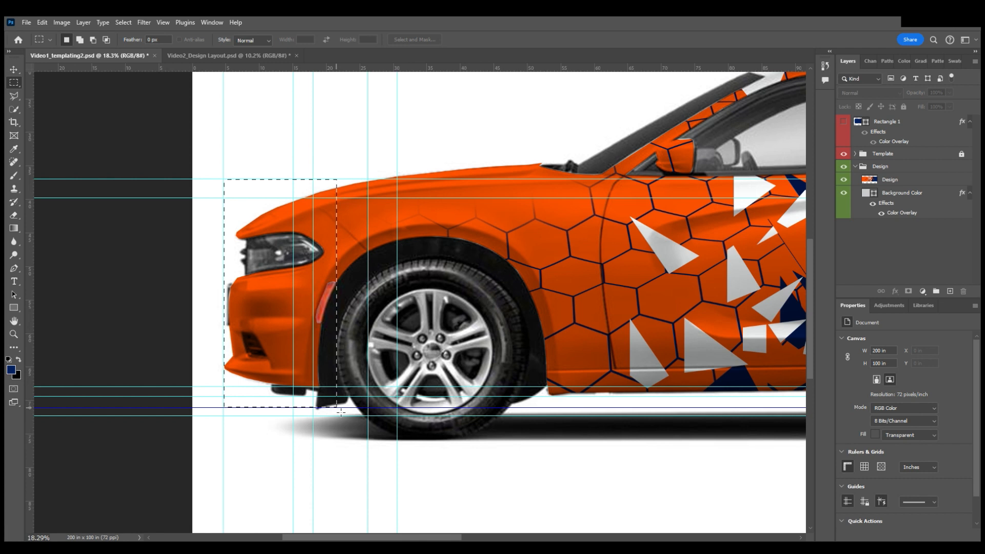
pyautogui.hotkey('ctrl', 'd')
pyautogui.click(15, 70)
pyautogui.scroll(1, 254, 174)
pyautogui.scroll(1, 253, 173)
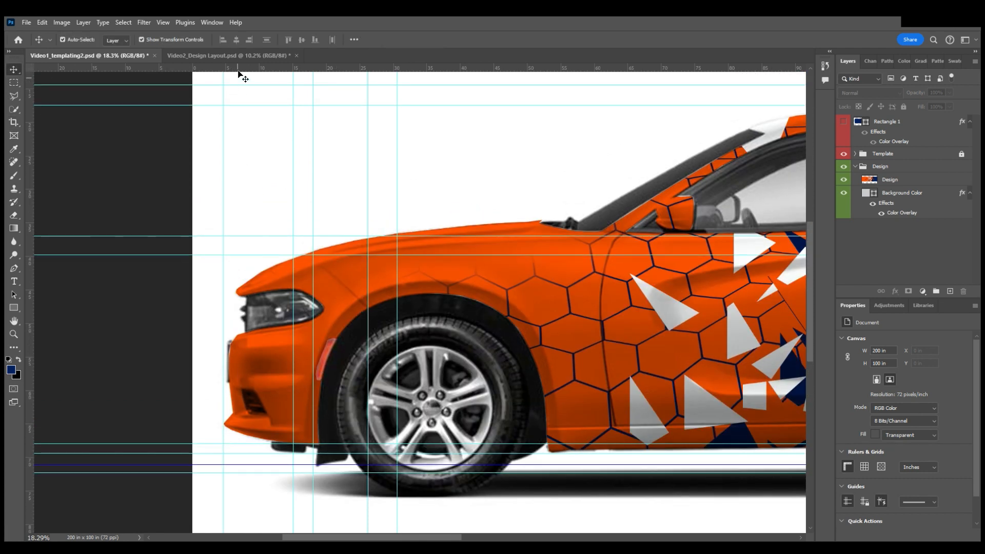
# In Video2_Design Layout.psd, shift the bumper label farther right and prefix its text with "FR".
pyautogui.click(238, 55)
pyautogui.click(160, 134)
pyautogui.scroll(2, 160, 135)
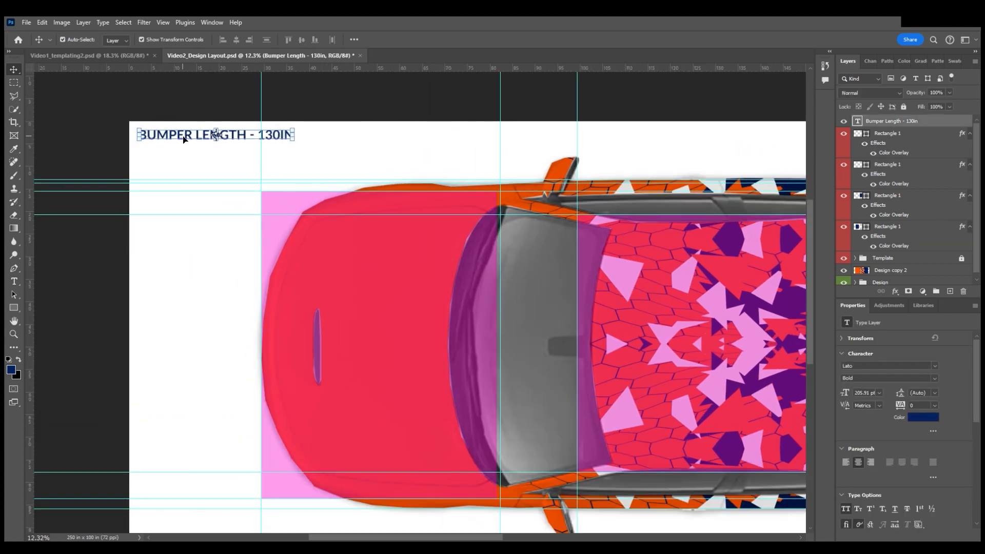
pyautogui.moveTo(184, 139); pyautogui.dragTo(244, 142)
pyautogui.doubleClick(243, 141)
pyautogui.click(201, 139)
pyautogui.write('FR BUMPE')
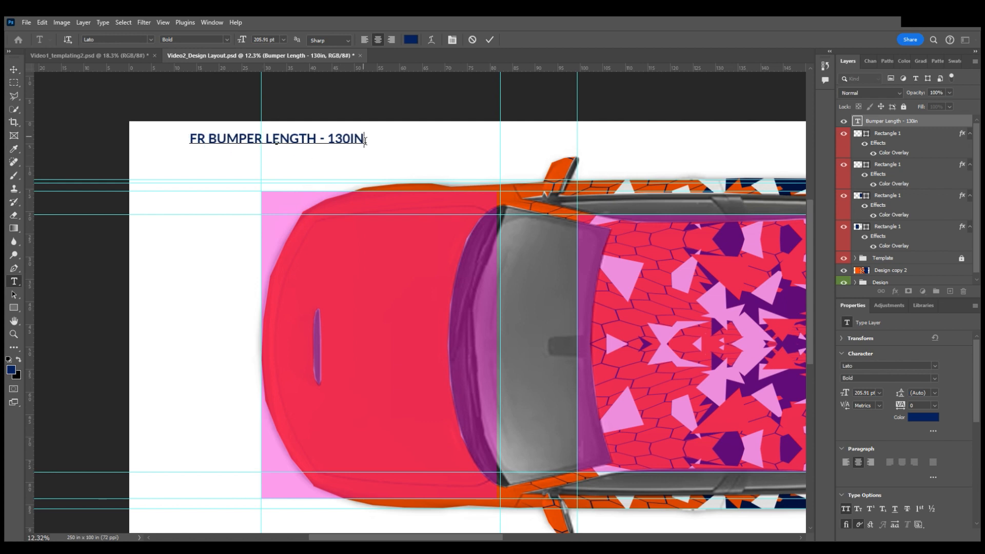
# Add the second label line "FR Bumper Height - 35in" and move the label back into the canvas's top-left corner.
pyautogui.write('R LENGTH - 130IN FR BUM')
pyautogui.write('PER HEI')
pyautogui.write('GHT - ')
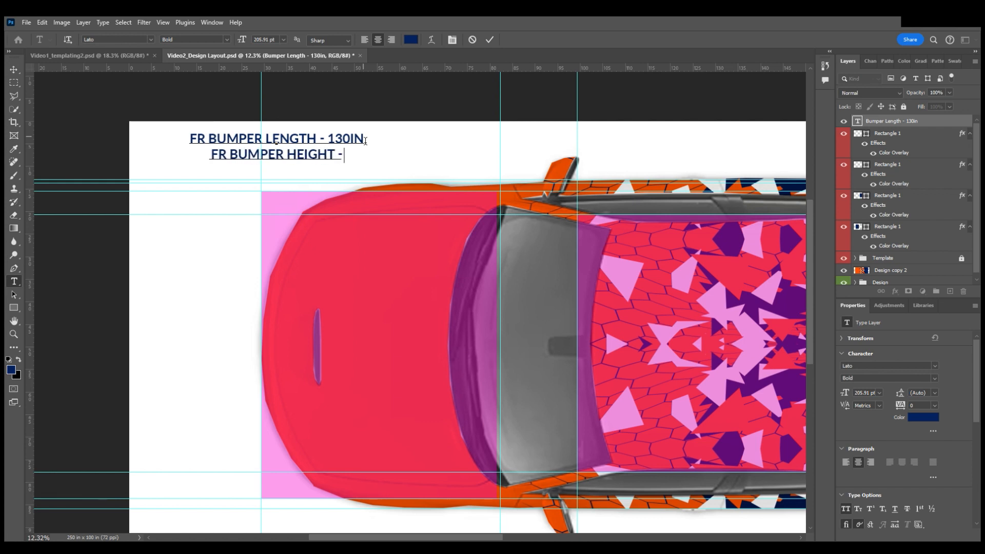
pyautogui.write('35IN')
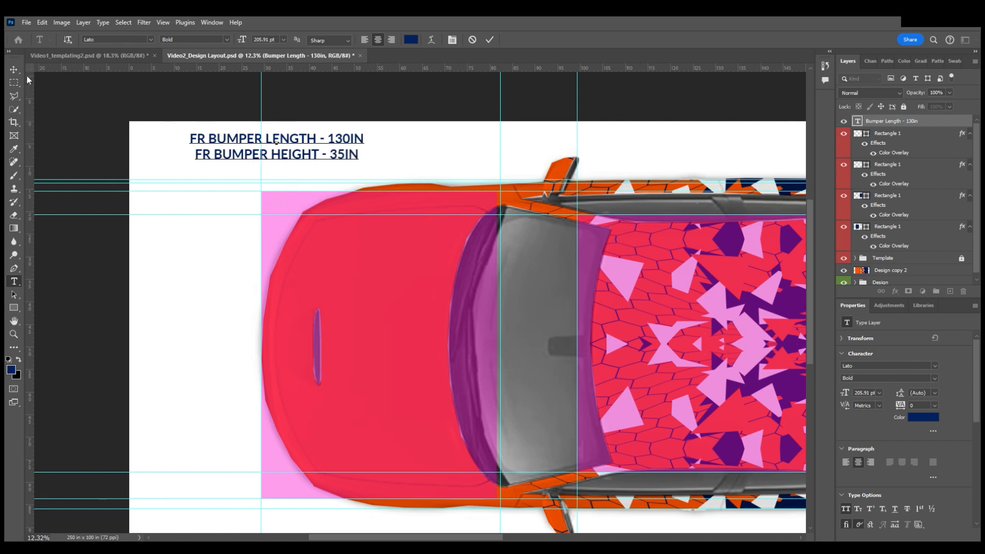
pyautogui.click(14, 70)
pyautogui.moveTo(304, 140); pyautogui.dragTo(258, 144)
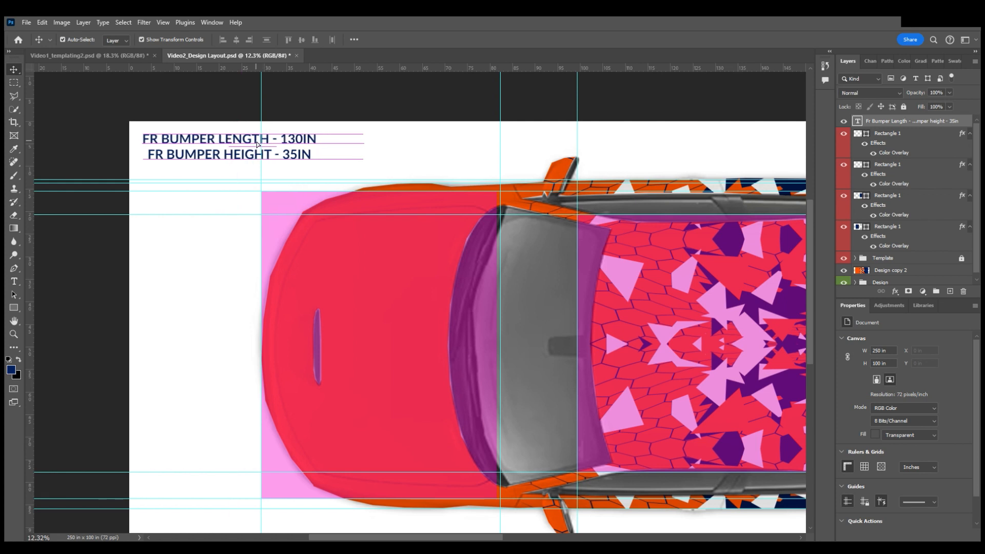
pyautogui.click(316, 104)
pyautogui.scroll(-1, 291, 208)
pyautogui.scroll(-5, 274, 253)
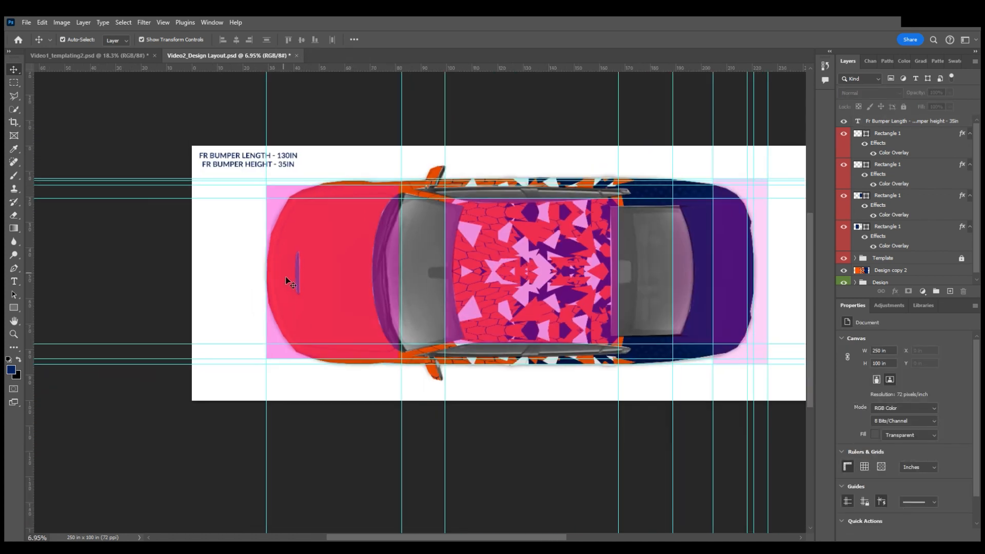
pyautogui.hscroll(3, 291, 287)
pyautogui.scroll(2, 273, 268)
pyautogui.hscroll(-2, 274, 269)
pyautogui.scroll(-1, 274, 269)
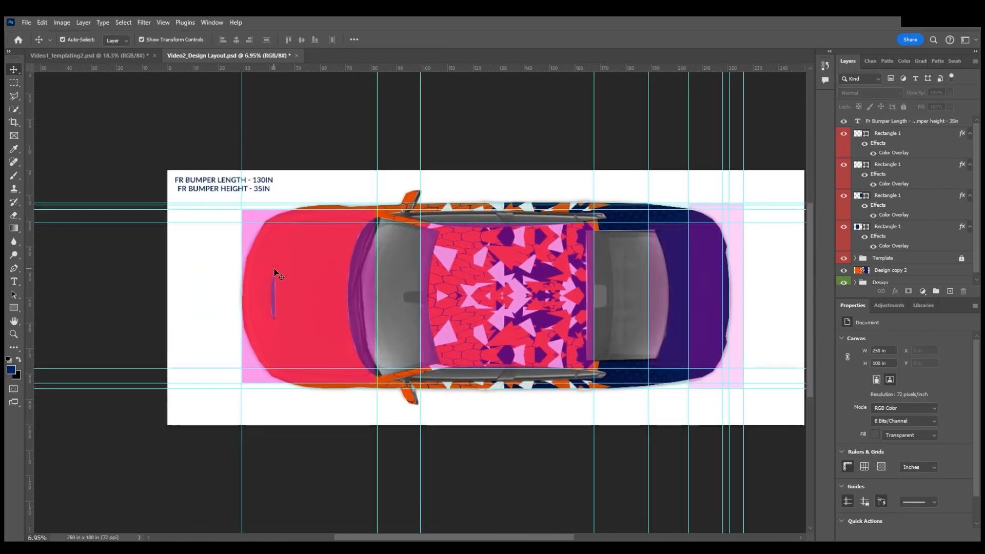
# In Video1_templating2.psd, temporarily hide the Template group to examine the flat design artwork in the front bumper area.
pyautogui.click(128, 58)
pyautogui.click(270, 56)
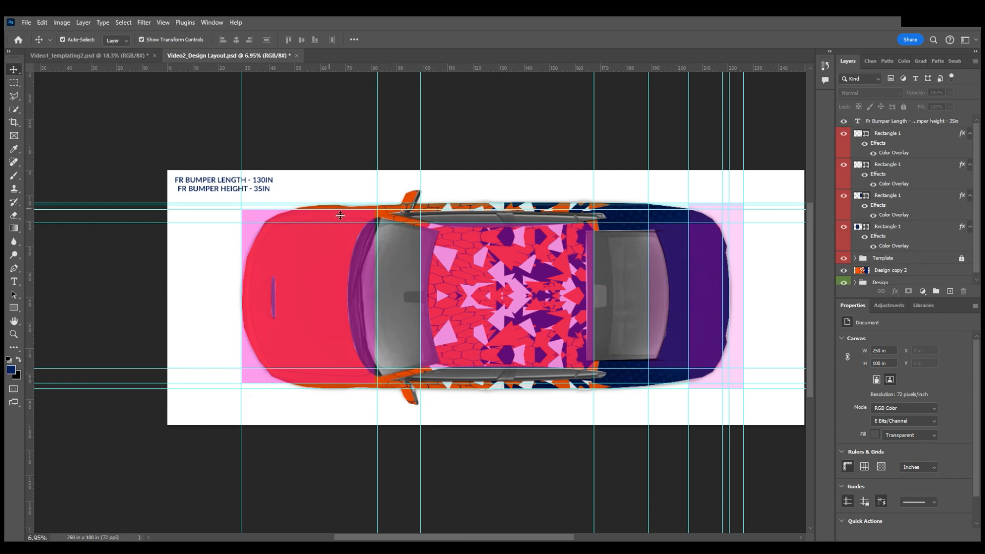
pyautogui.click(129, 56)
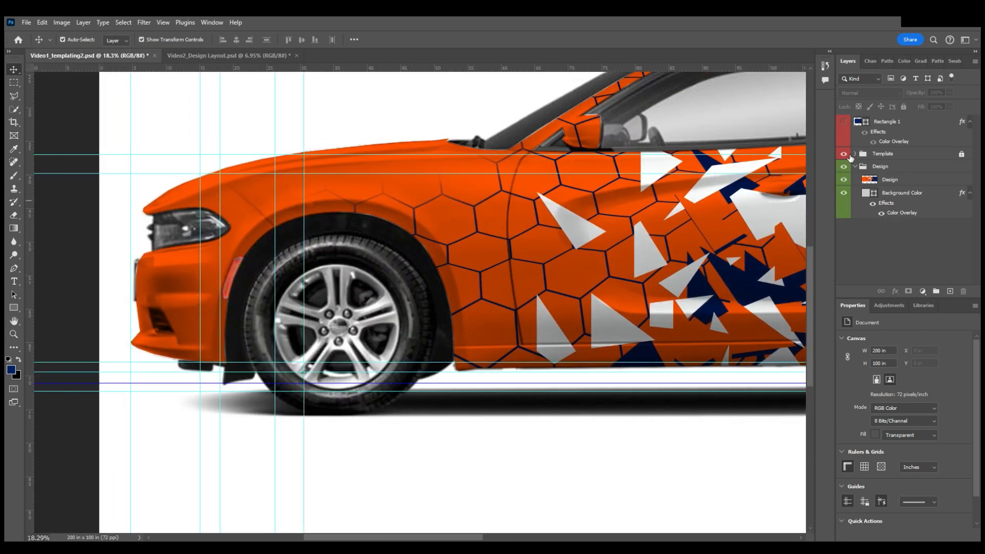
pyautogui.click(844, 154)
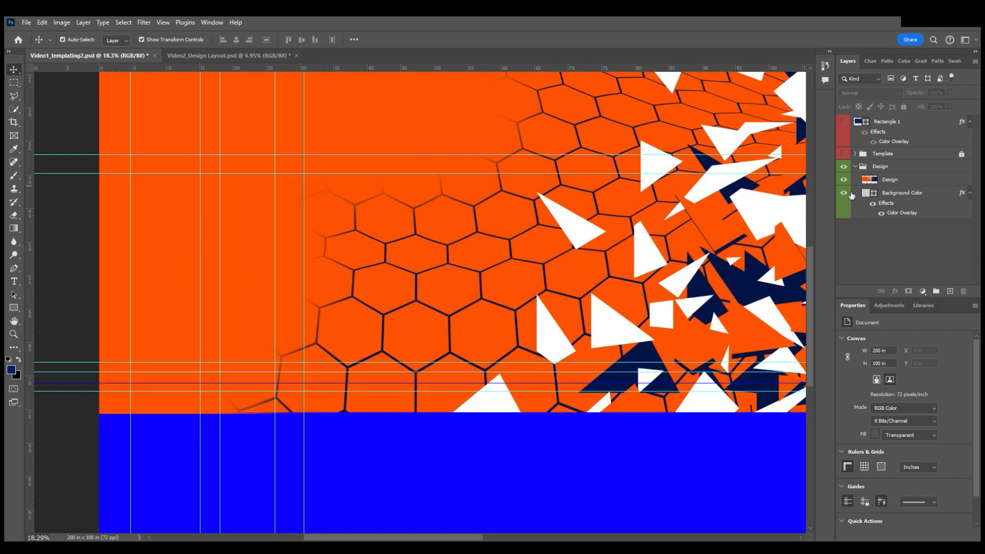
pyautogui.scroll(5, 257, 214)
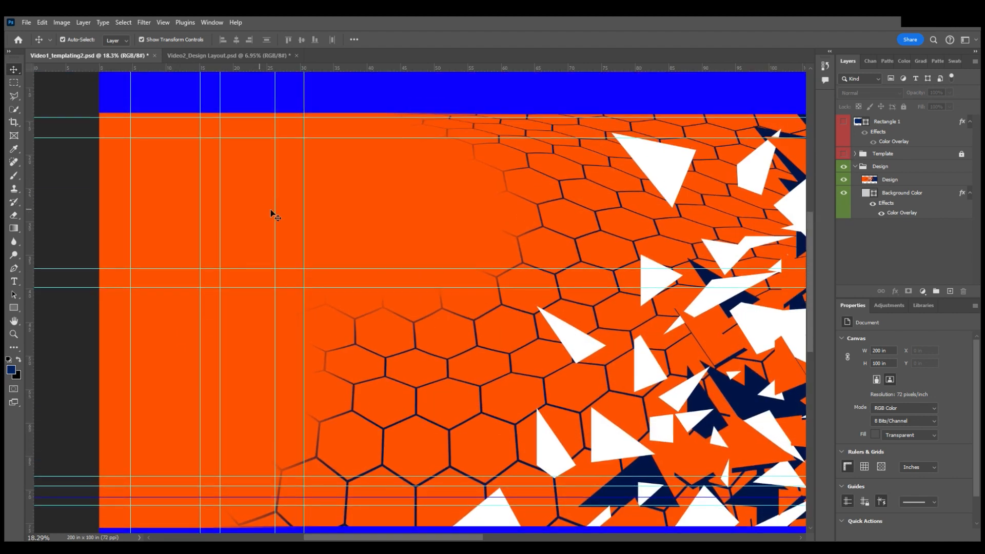
pyautogui.scroll(-3, 273, 215)
pyautogui.click(843, 153)
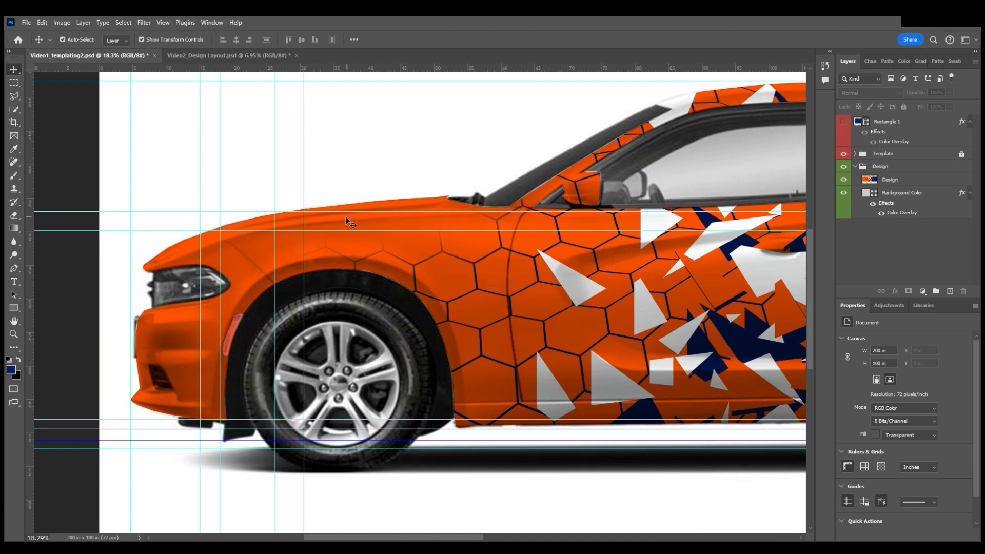
pyautogui.scroll(-3, 351, 223)
pyautogui.scroll(1, 239, 66)
# Create a new RGB document named ChargerFrontBumper, 52.5 in wide and 130 in high at 72 ppi.
pyautogui.click(228, 56)
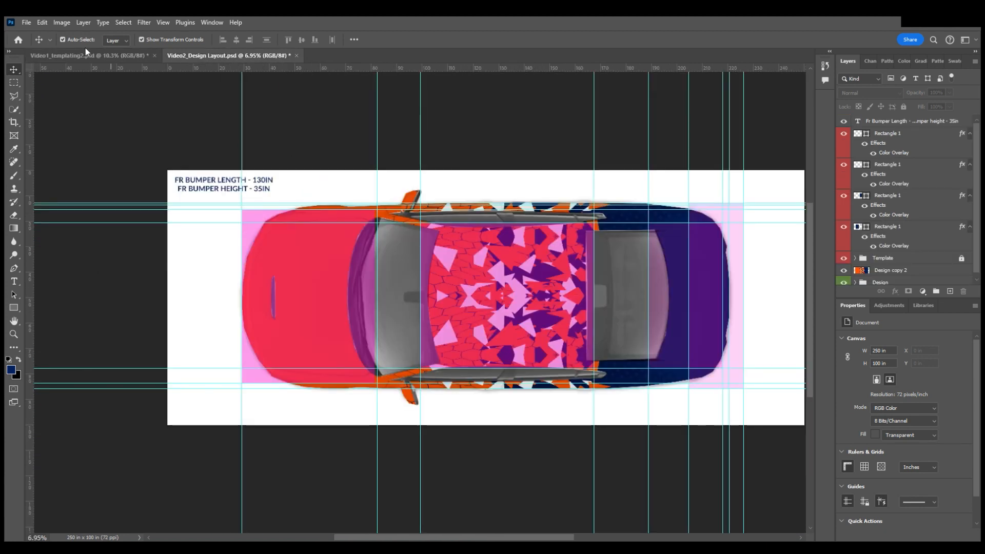
pyautogui.click(26, 22)
pyautogui.click(33, 34)
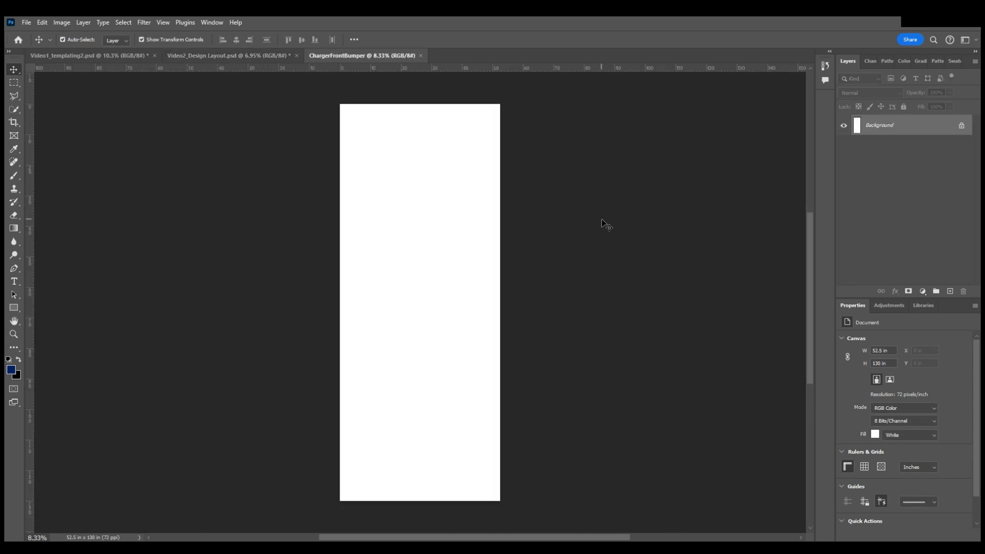
# Add a dark blue rectangle 35 in wide and 130 in high, and place it flush with the canvas's top and right edges.
pyautogui.click(13, 308)
pyautogui.click(397, 148)
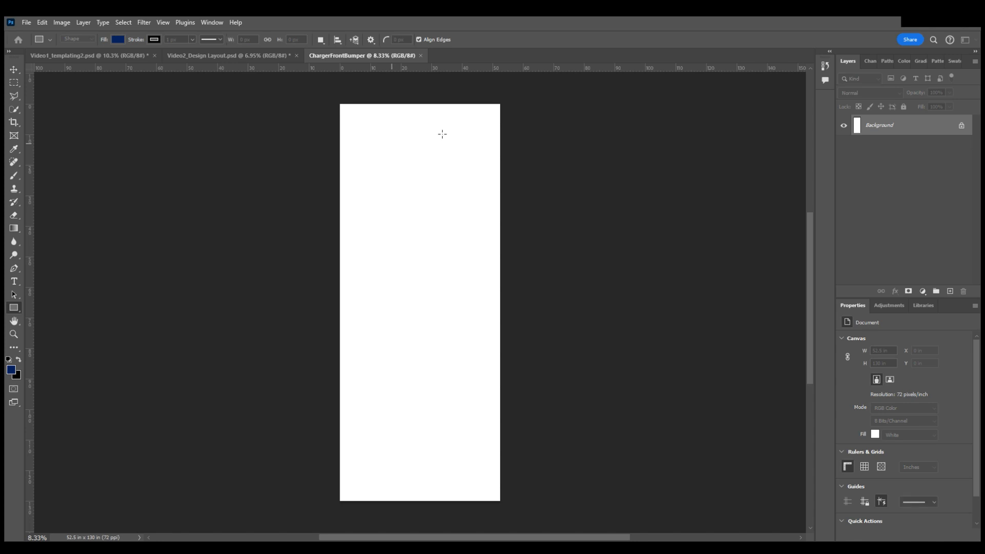
pyautogui.press('v')
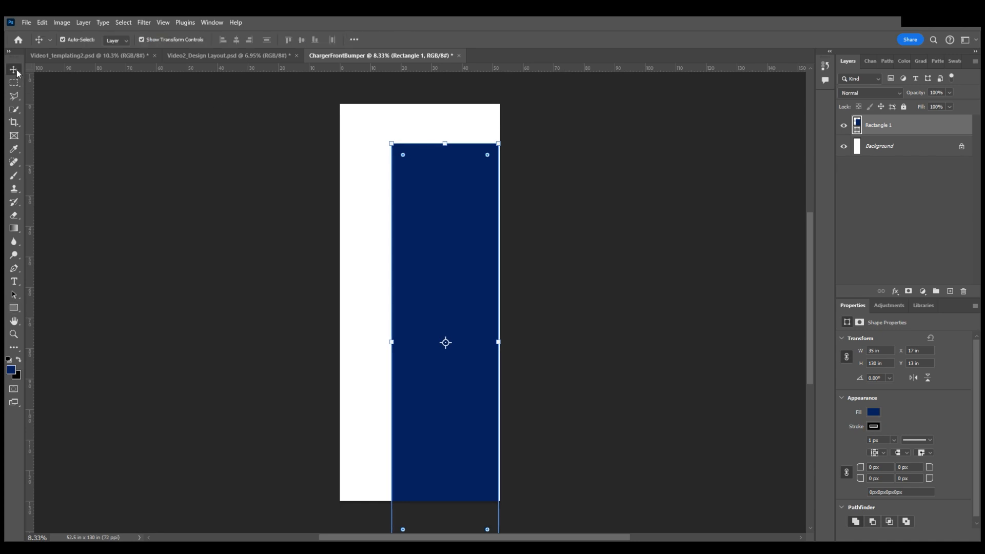
pyautogui.moveTo(445, 239); pyautogui.dragTo(448, 204)
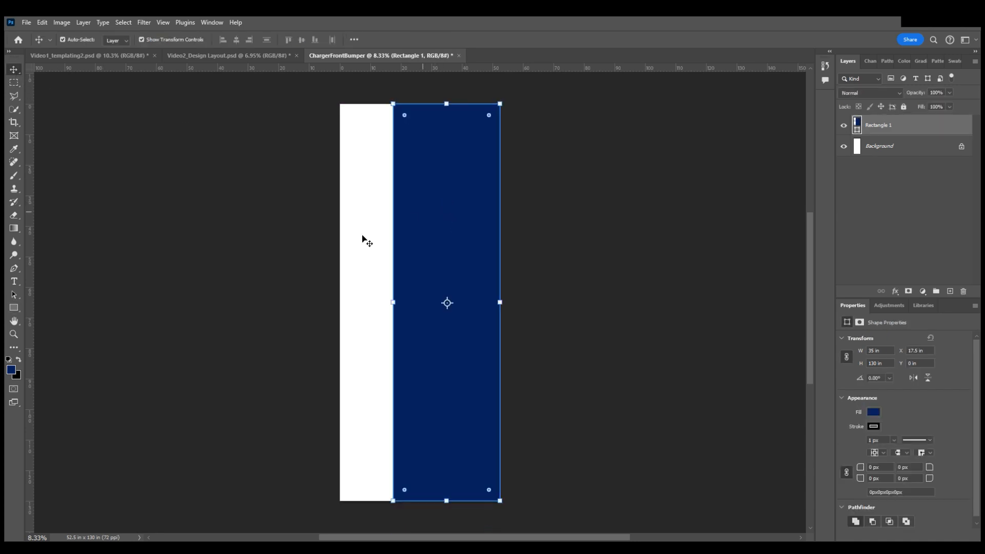
pyautogui.click(290, 277)
pyautogui.click(458, 242)
# Copy the Design layer from Video1_templating2.psd into ChargerFrontBumper, and select the dark blue rectangle.
pyautogui.click(265, 56)
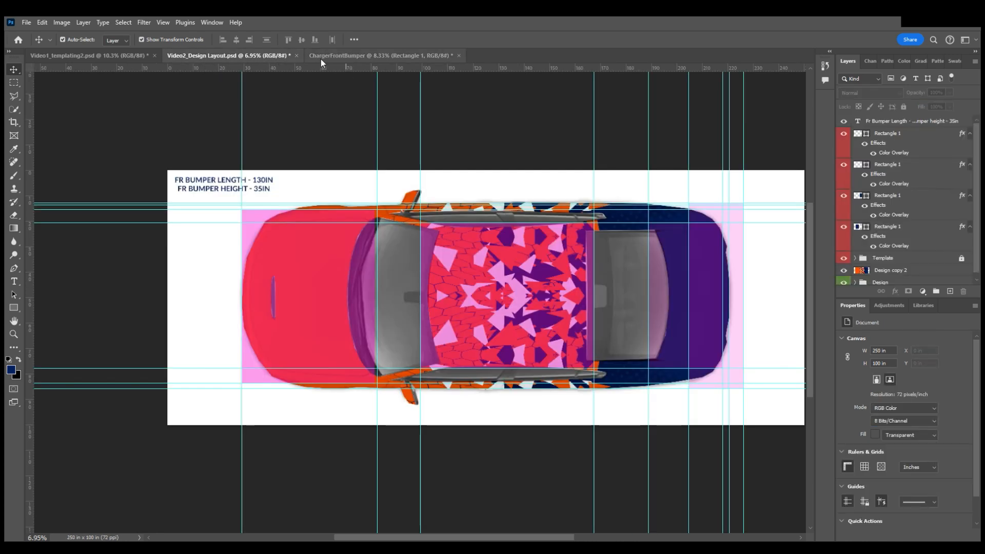
pyautogui.click(110, 55)
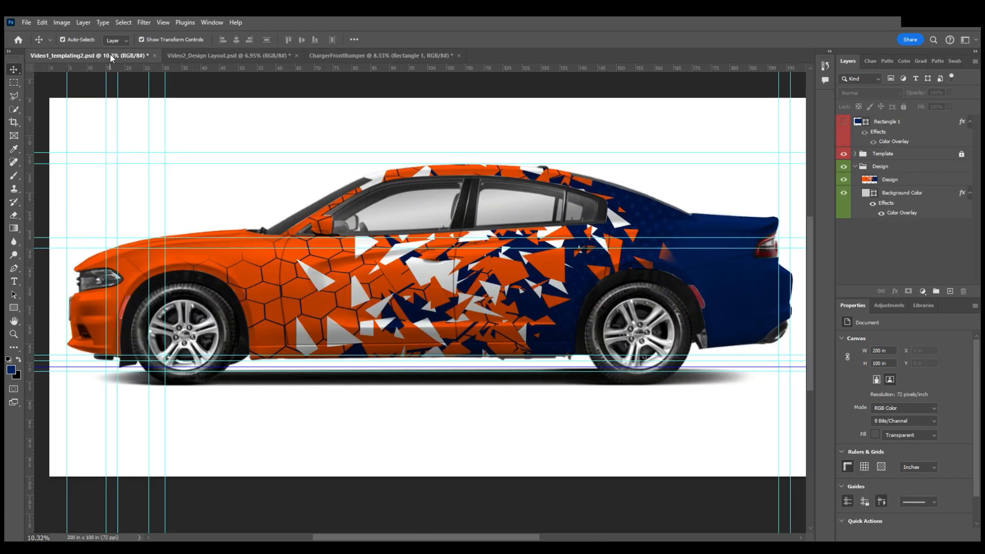
pyautogui.click(133, 275)
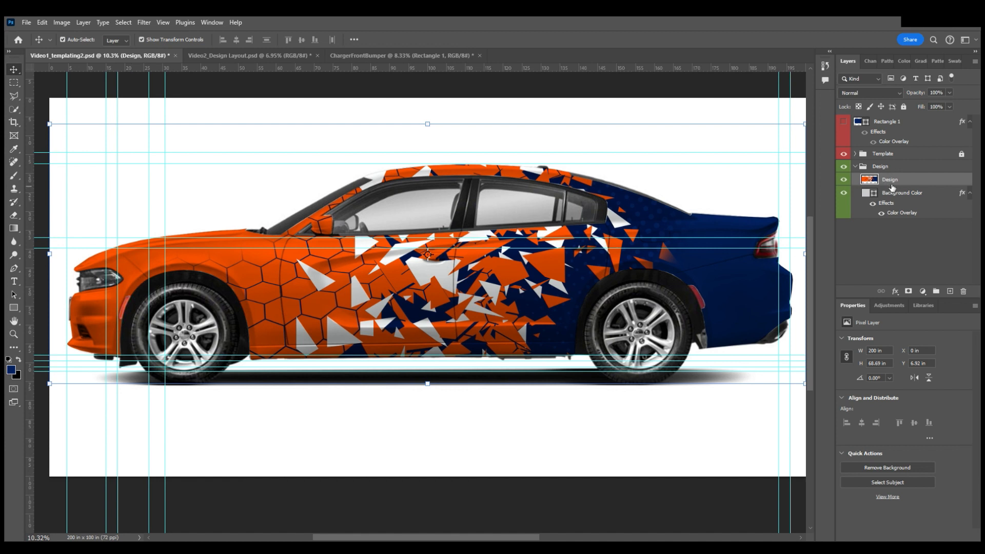
pyautogui.hotkey('ctrl', 'c')
pyautogui.press('ctrl')
pyautogui.click(401, 55)
pyautogui.hotkey('ctrl', 'v')
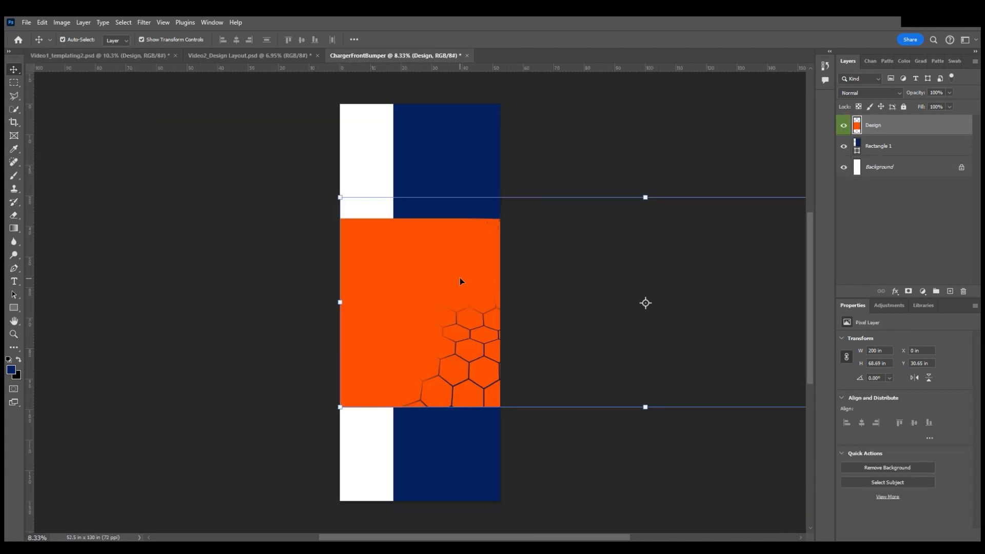
pyautogui.keyDown('ctrl'); pyautogui.click(457, 137); pyautogui.keyUp('ctrl')
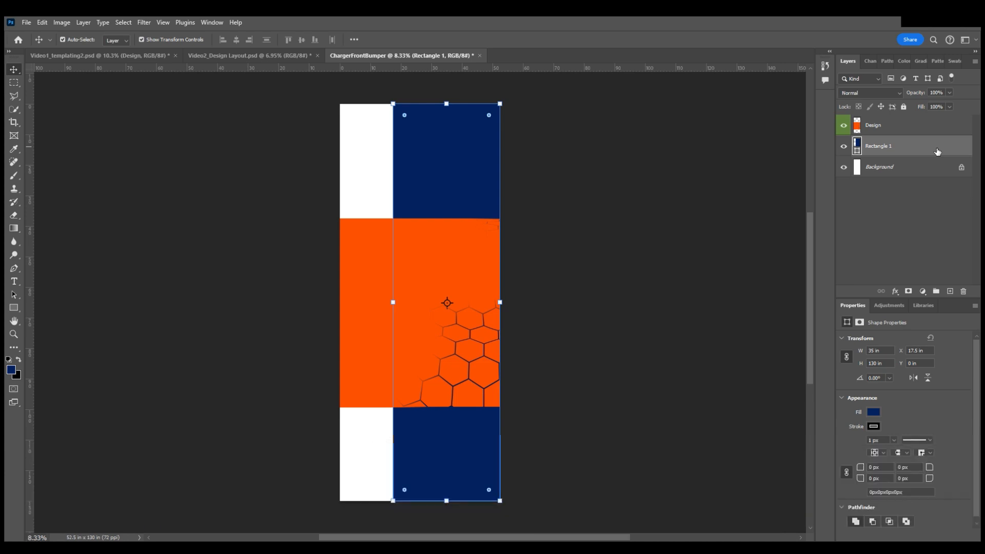